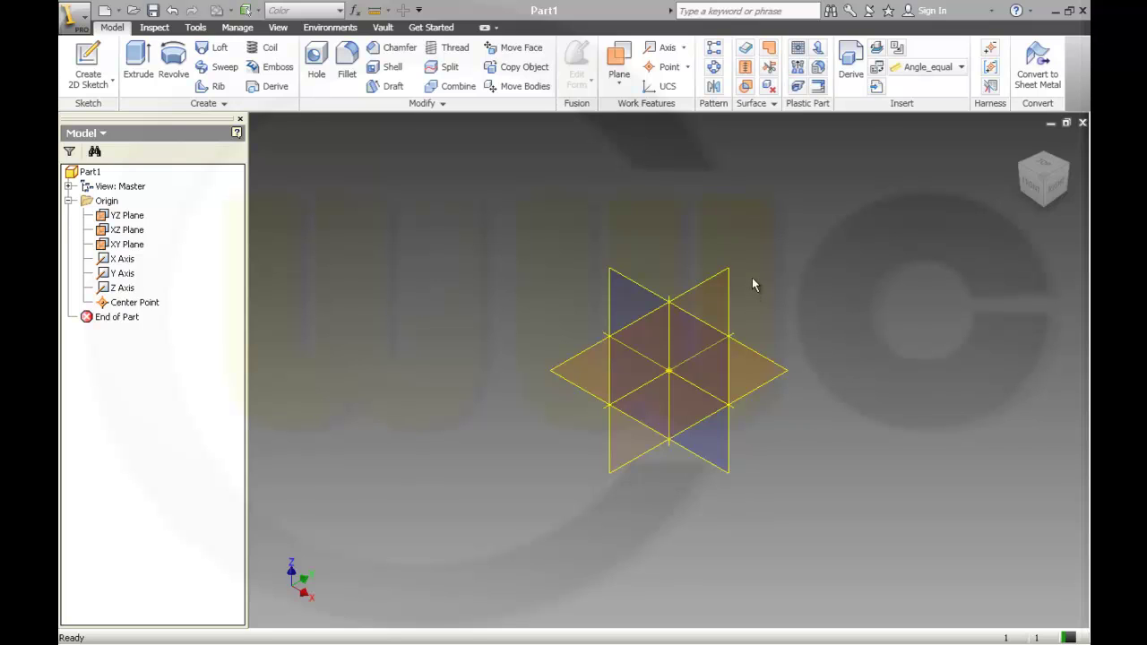
# Step: Start a sketch on the YZ plane and draw a slanted line about 19.5 mm long on the positive Y side of the origin
pyautogui.click(88, 67)
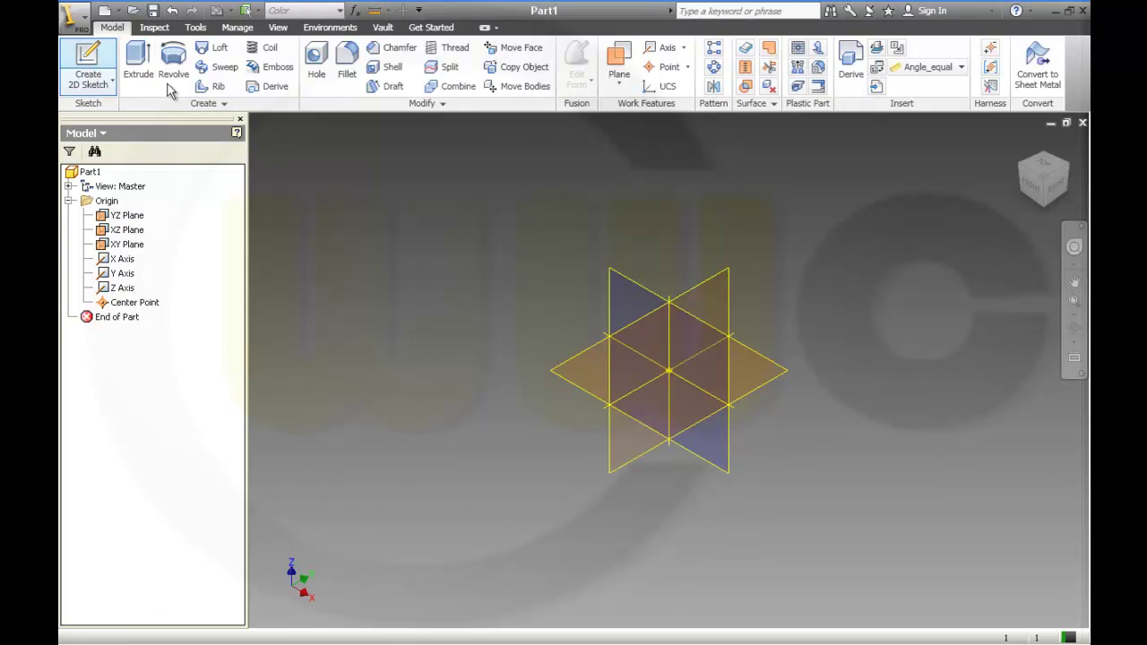
pyautogui.click(731, 302)
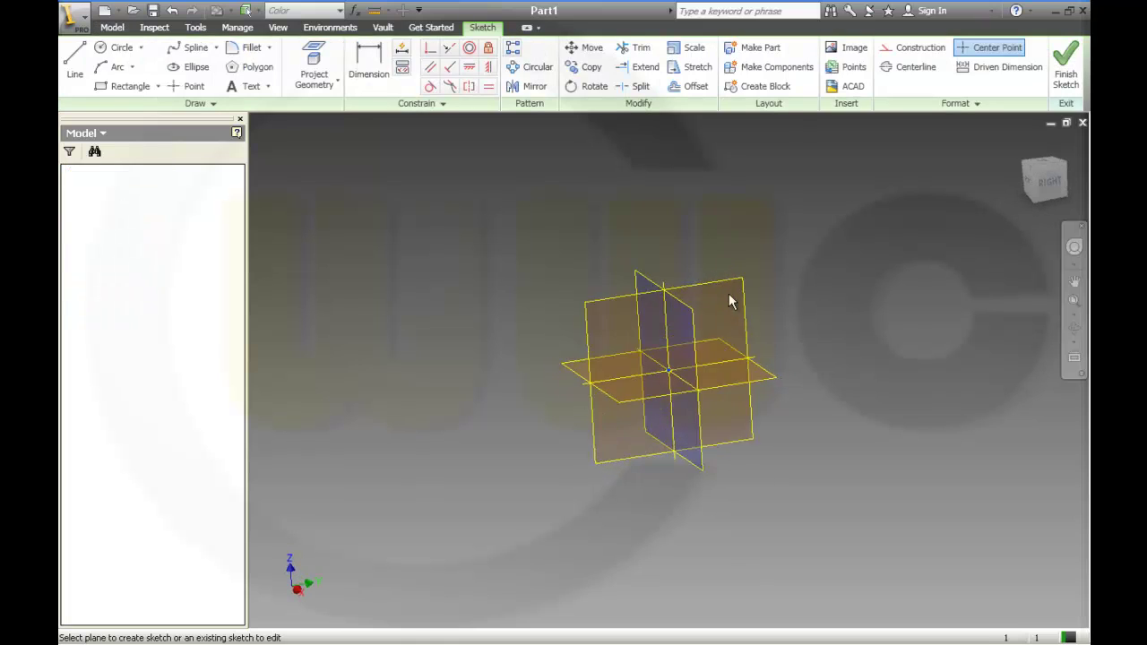
pyautogui.click(77, 59)
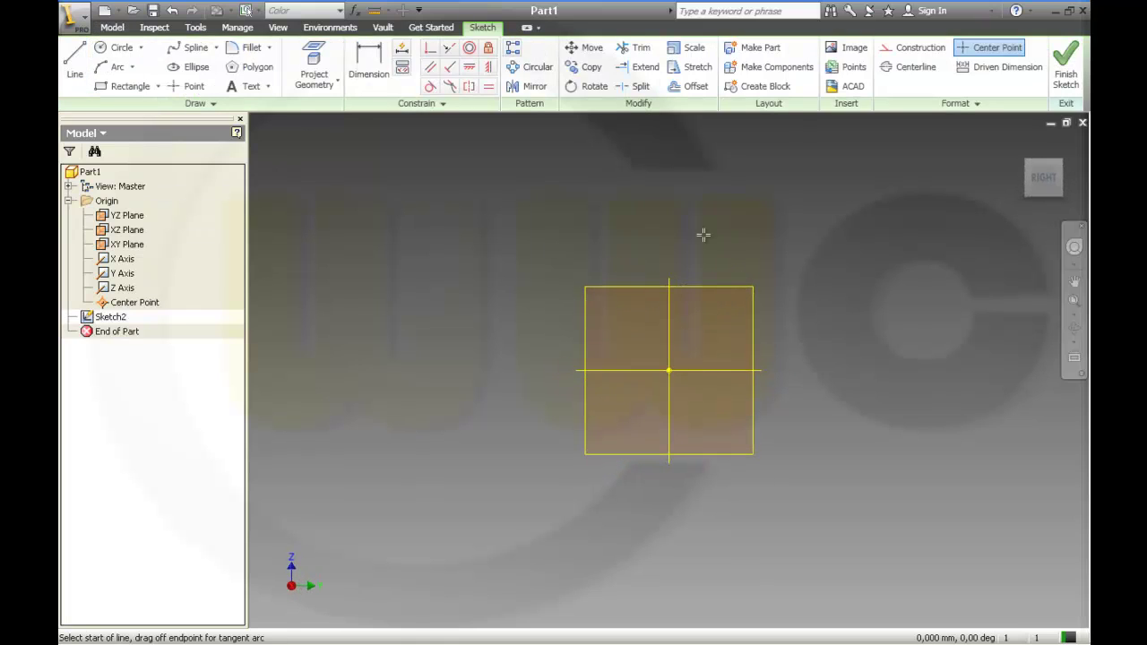
pyautogui.click(852, 364)
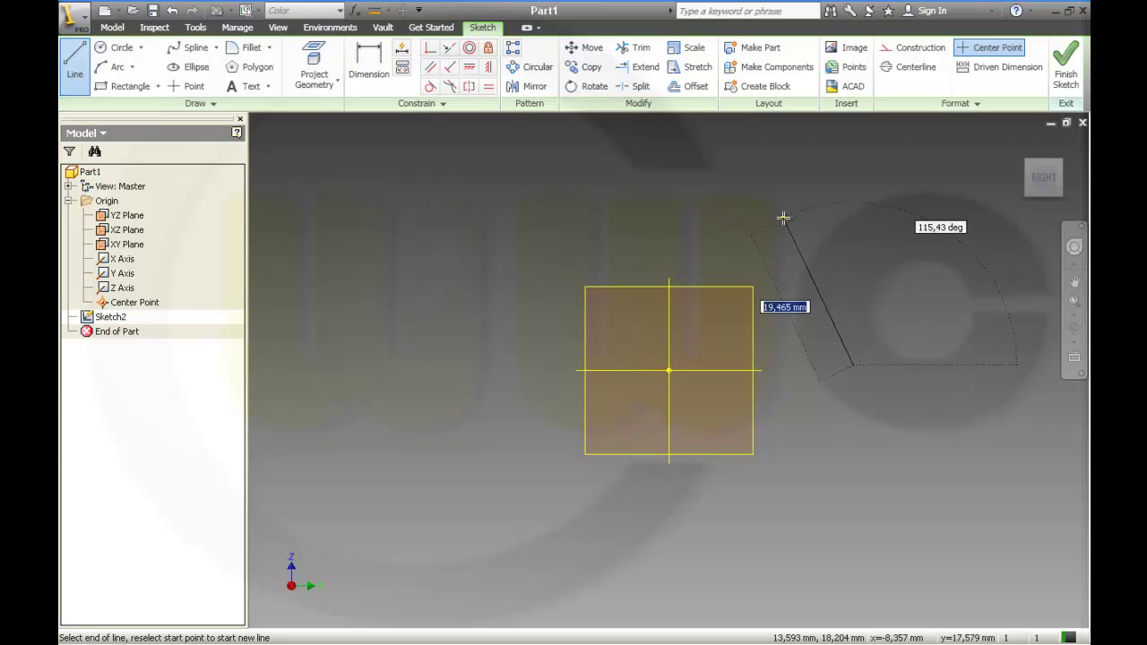
pyautogui.click(792, 214)
pyautogui.press('Escape')
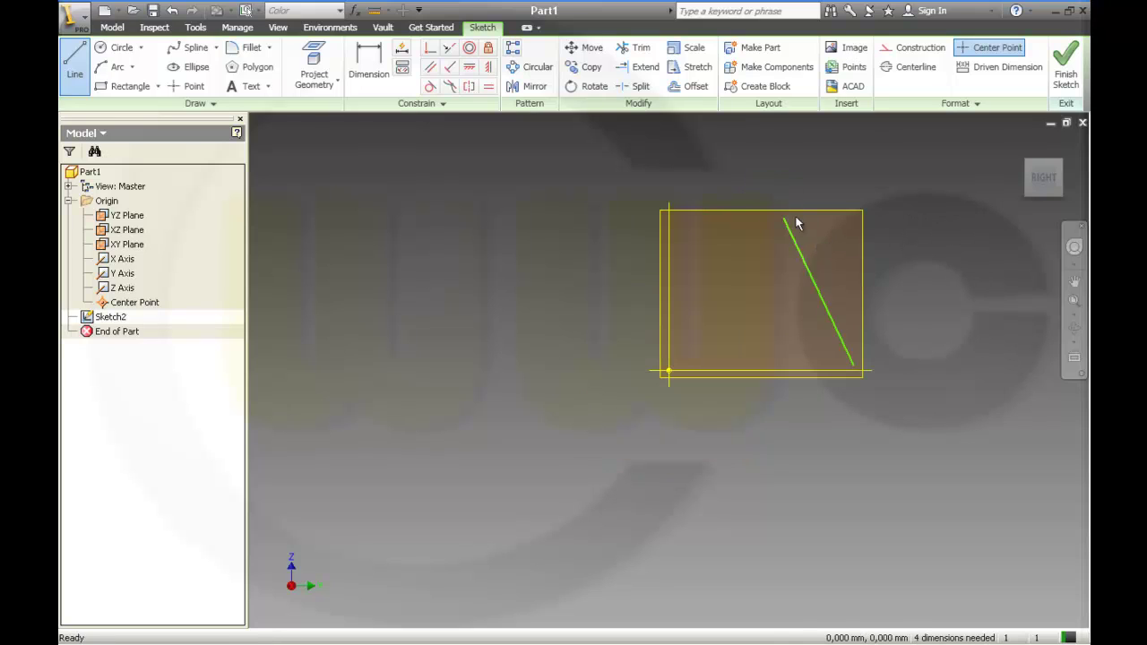
# Step: Dimension the angle between the slanted line and the direction from its lower endpoint to the origin as 86 degrees
pyautogui.click(379, 64)
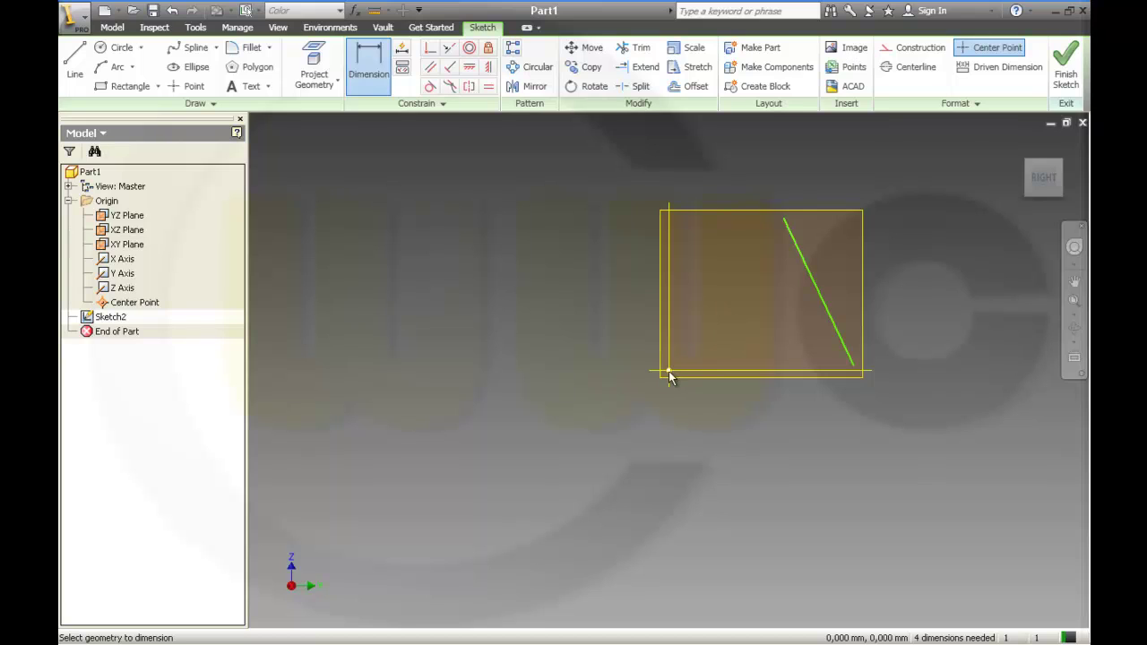
pyautogui.click(786, 231)
pyautogui.click(751, 303)
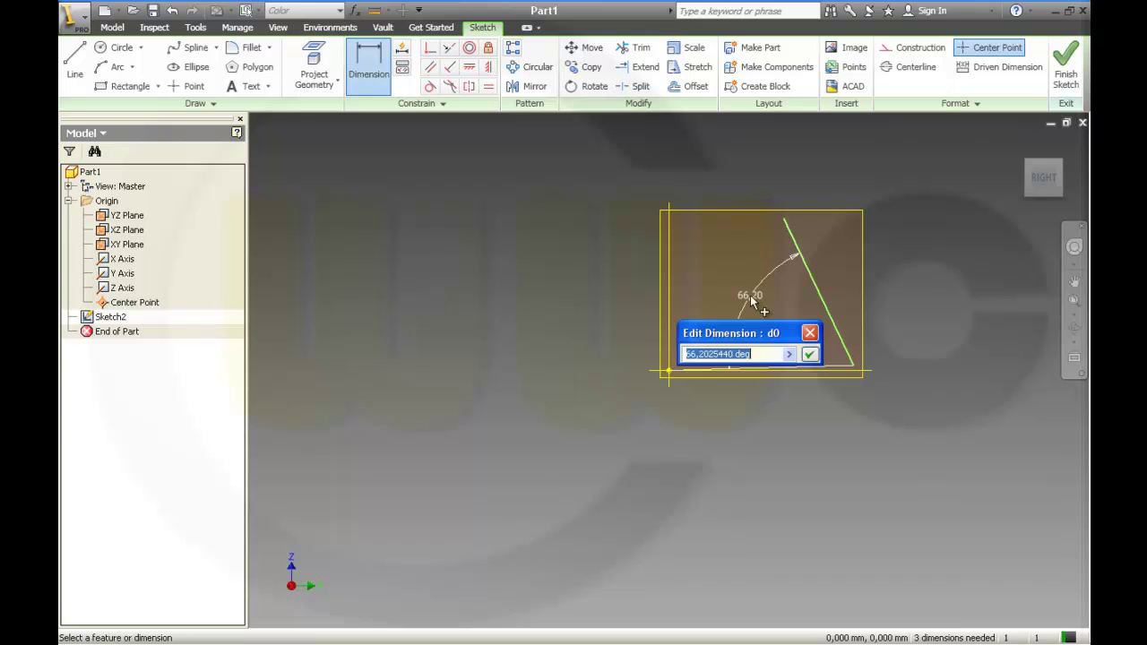
pyautogui.write('86')
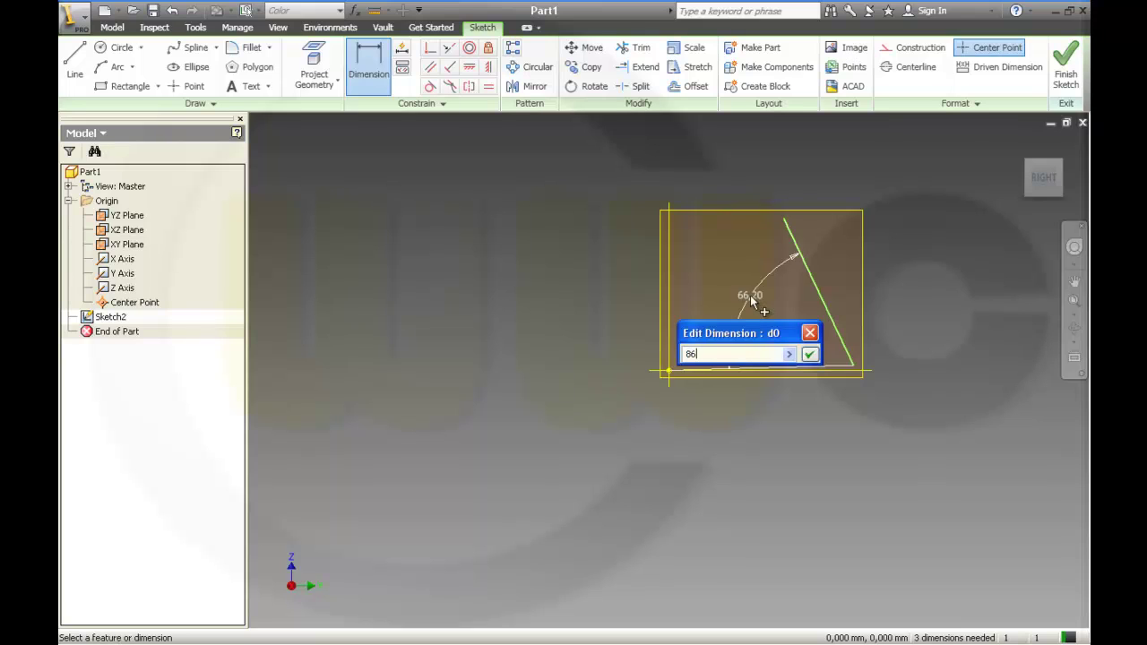
pyautogui.press('Return')
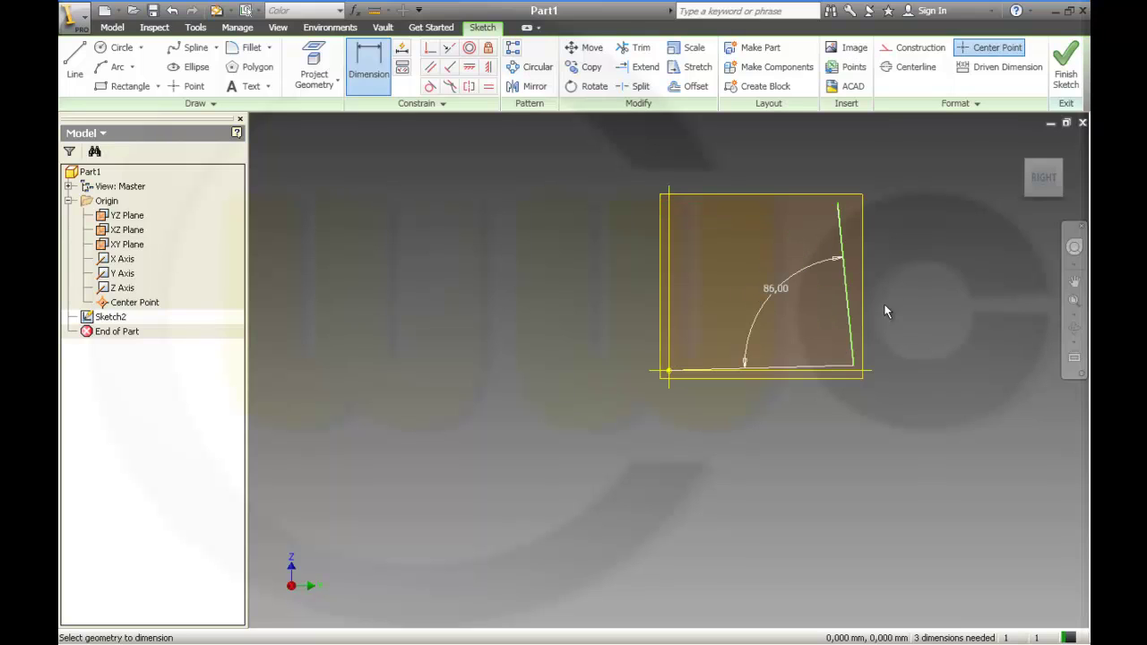
# Step: Constrain the slanted line's lower endpoint to be horizontally aligned with the origin point
pyautogui.click(473, 72)
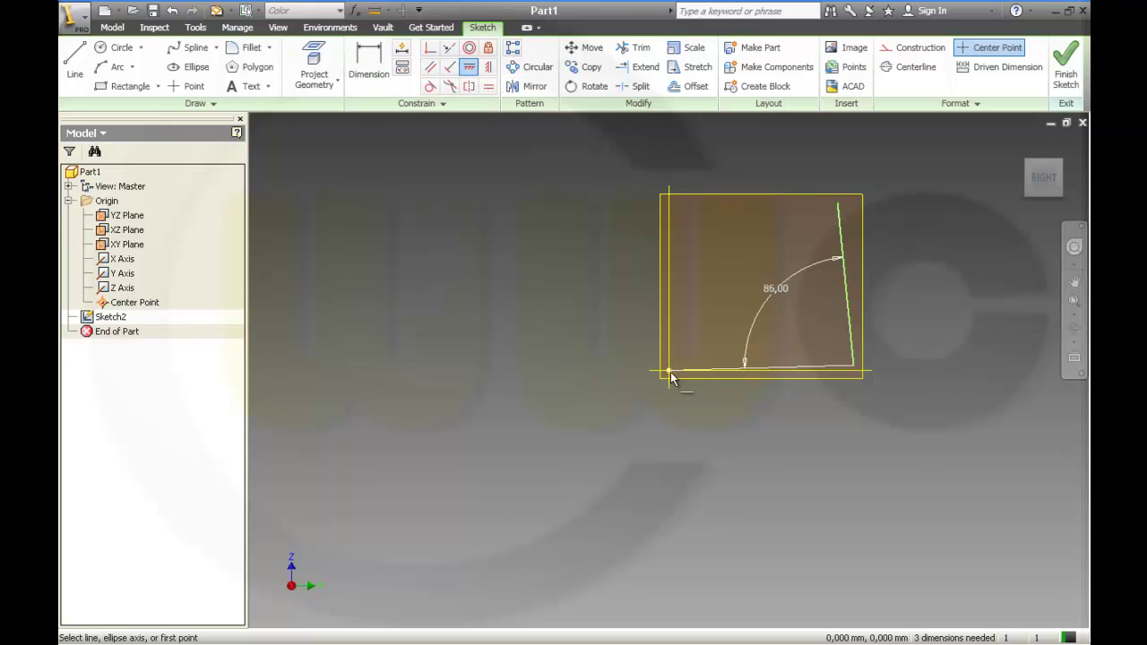
pyautogui.click(671, 373)
pyautogui.click(857, 369)
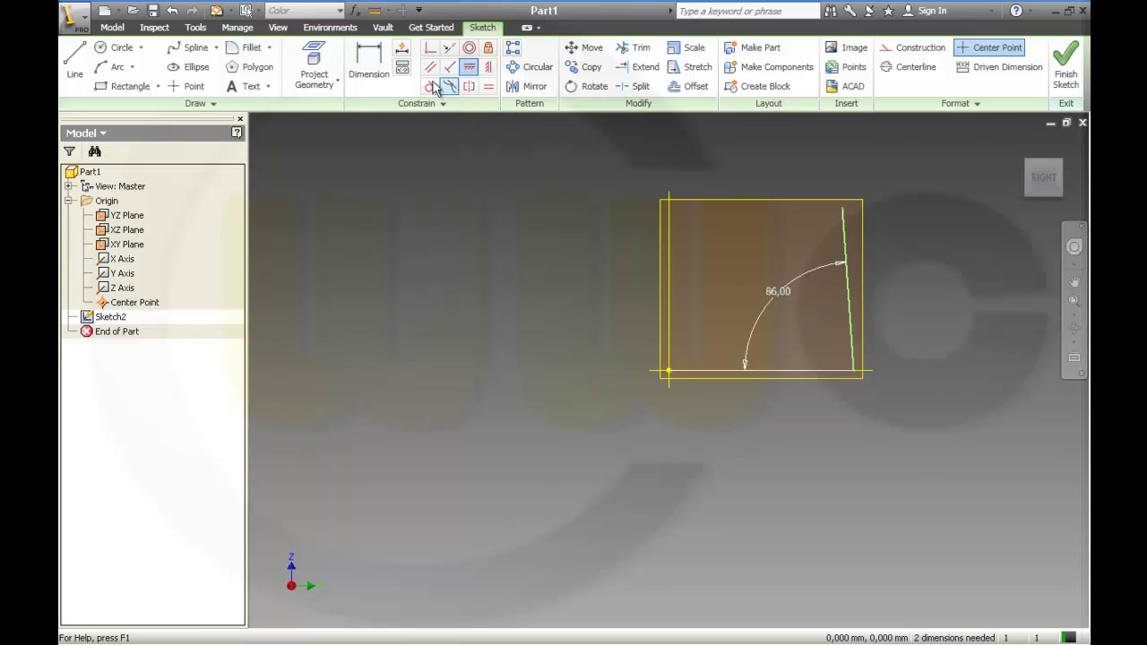
# Step: Add an aligned dimension to the slanted line and set its length to 60 mm
pyautogui.click(369, 63)
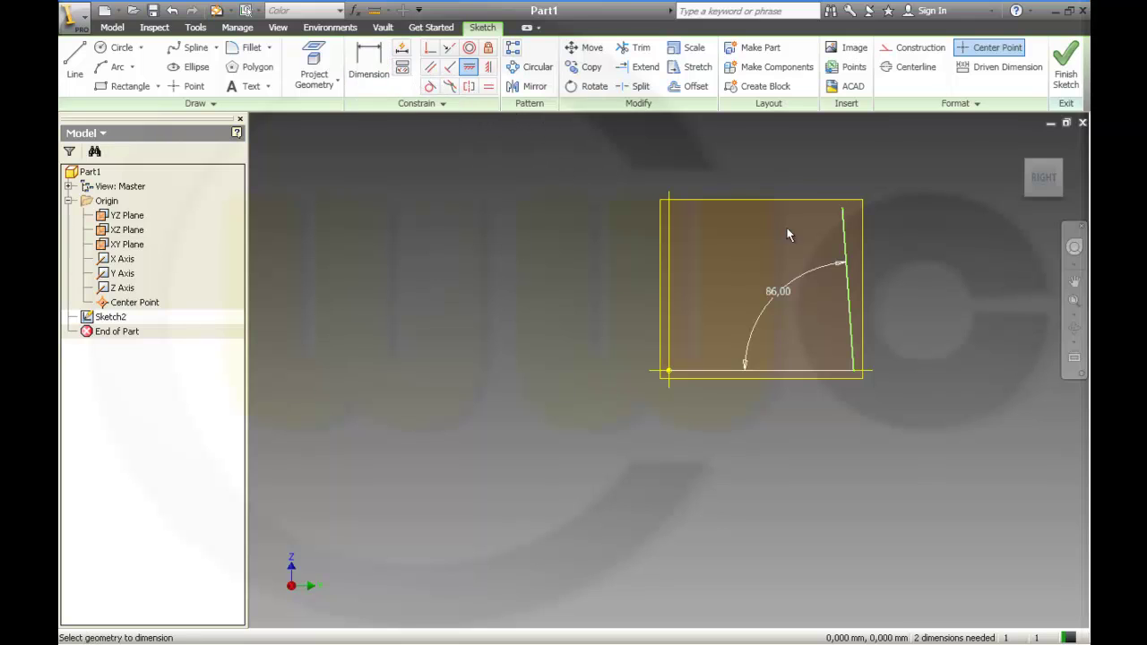
pyautogui.click(847, 261)
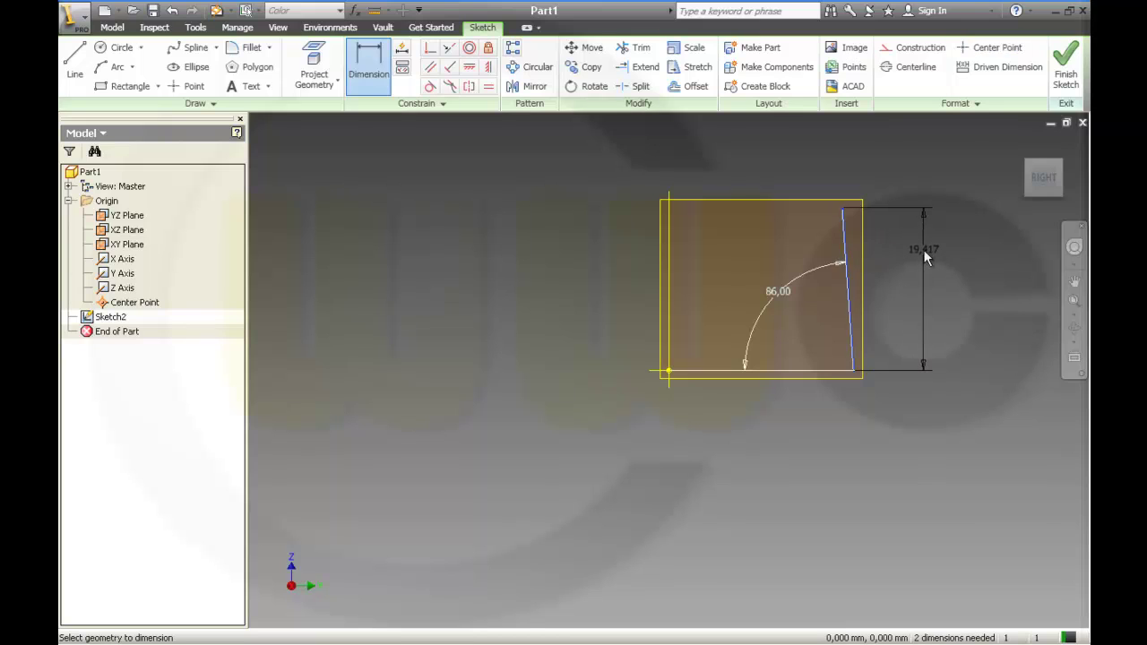
pyautogui.click(939, 260)
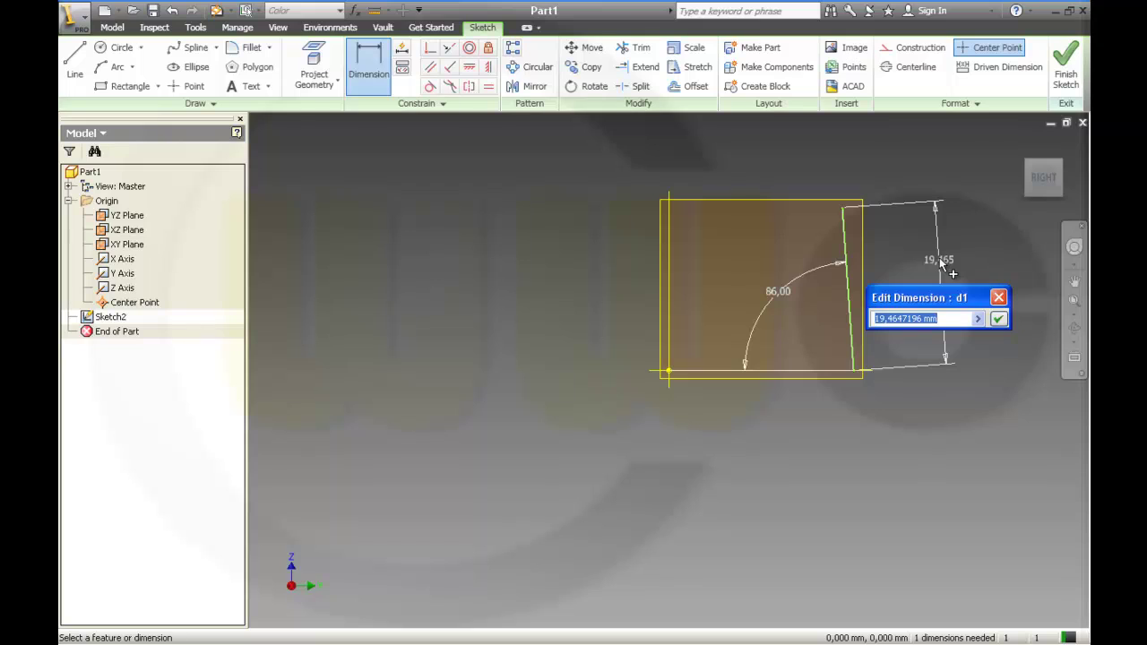
pyautogui.write('d0')
pyautogui.press('Return')
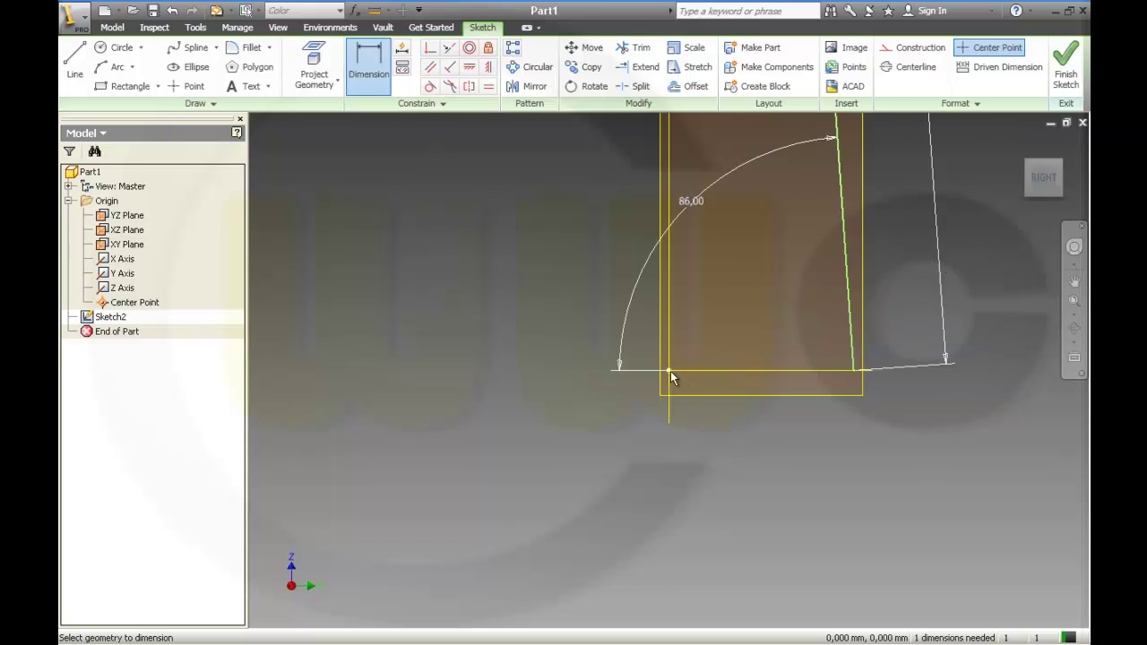
# Step: Dimension the horizontal distance from the origin to the slanted line's lower endpoint as 60 mm and finish the sketch
pyautogui.click(859, 382)
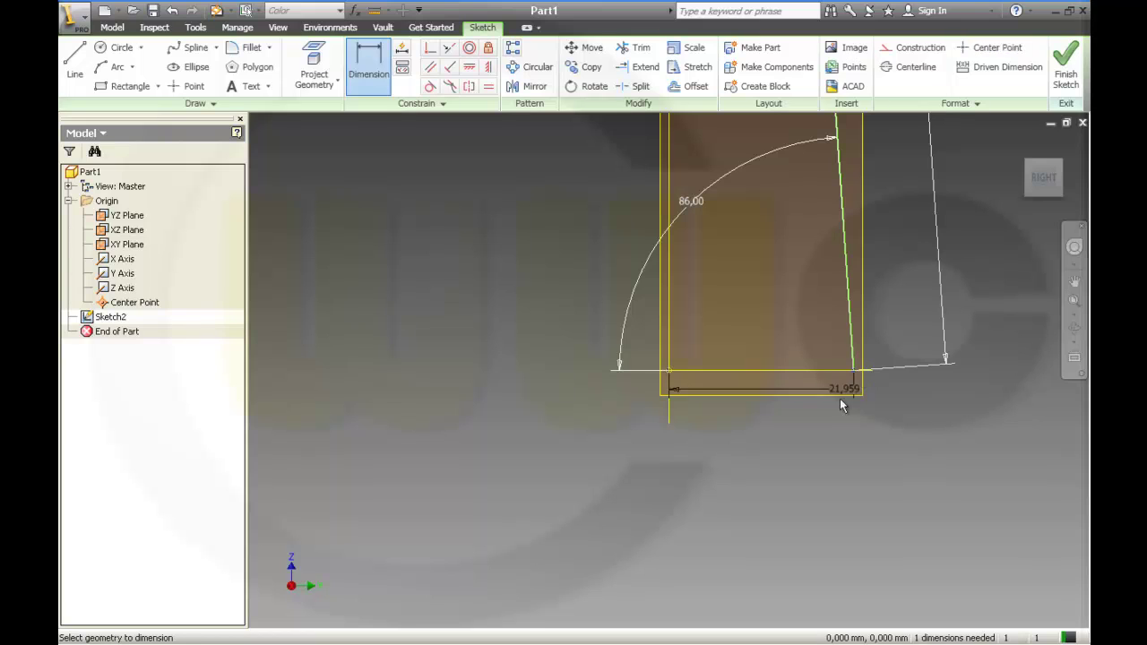
pyautogui.click(809, 464)
pyautogui.write('60')
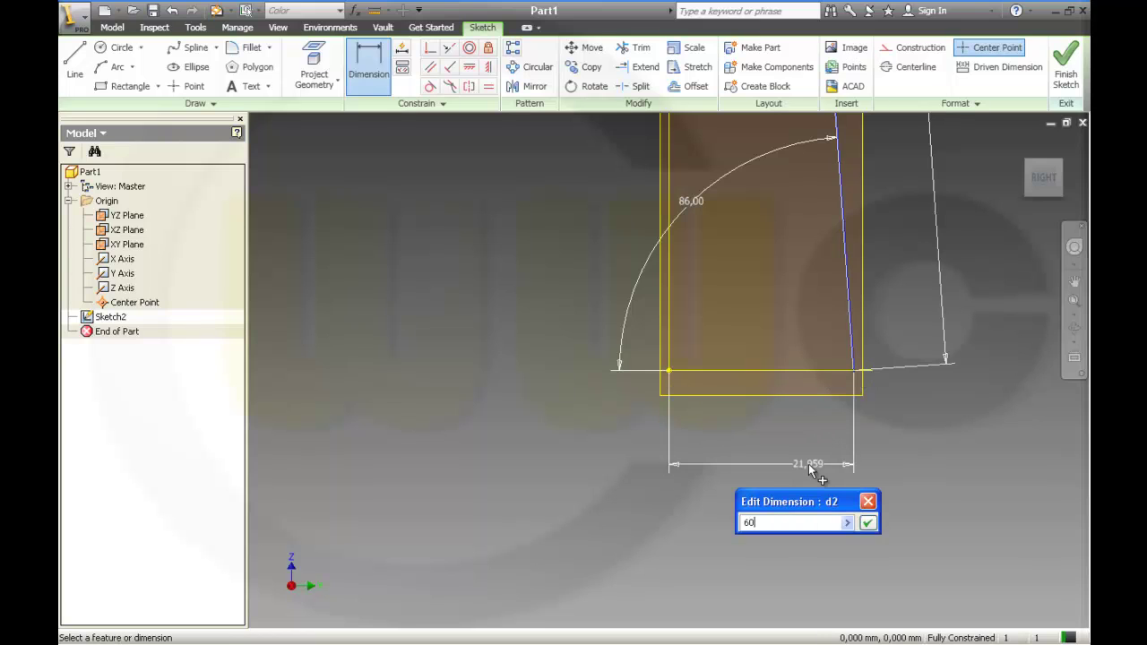
pyautogui.press('Return')
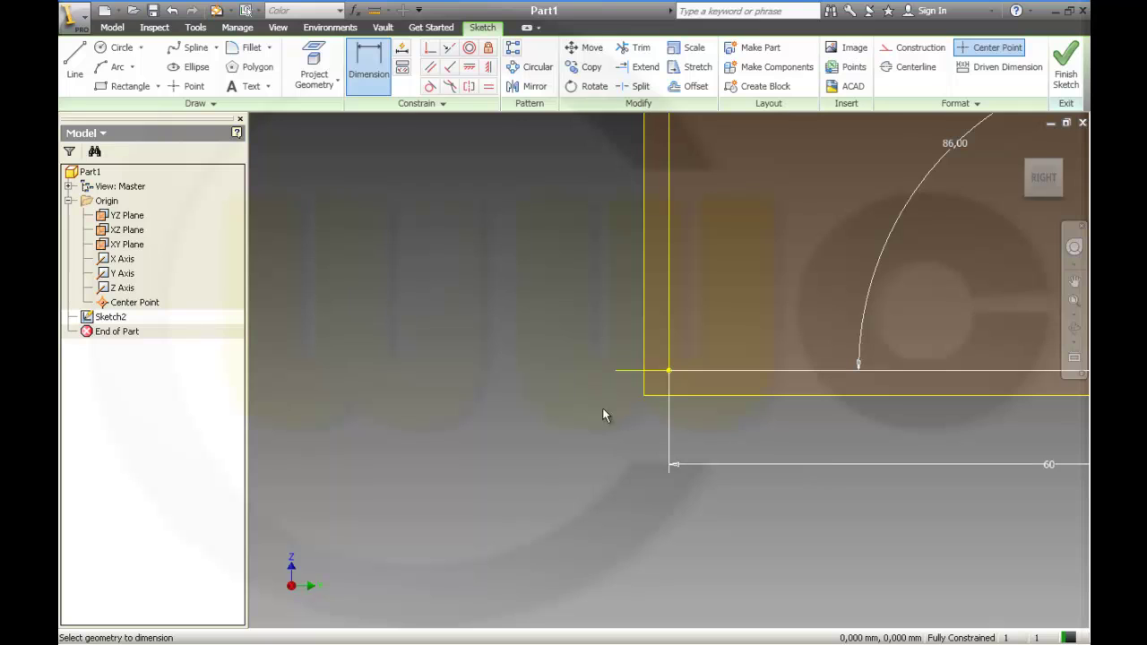
pyautogui.press('Home')
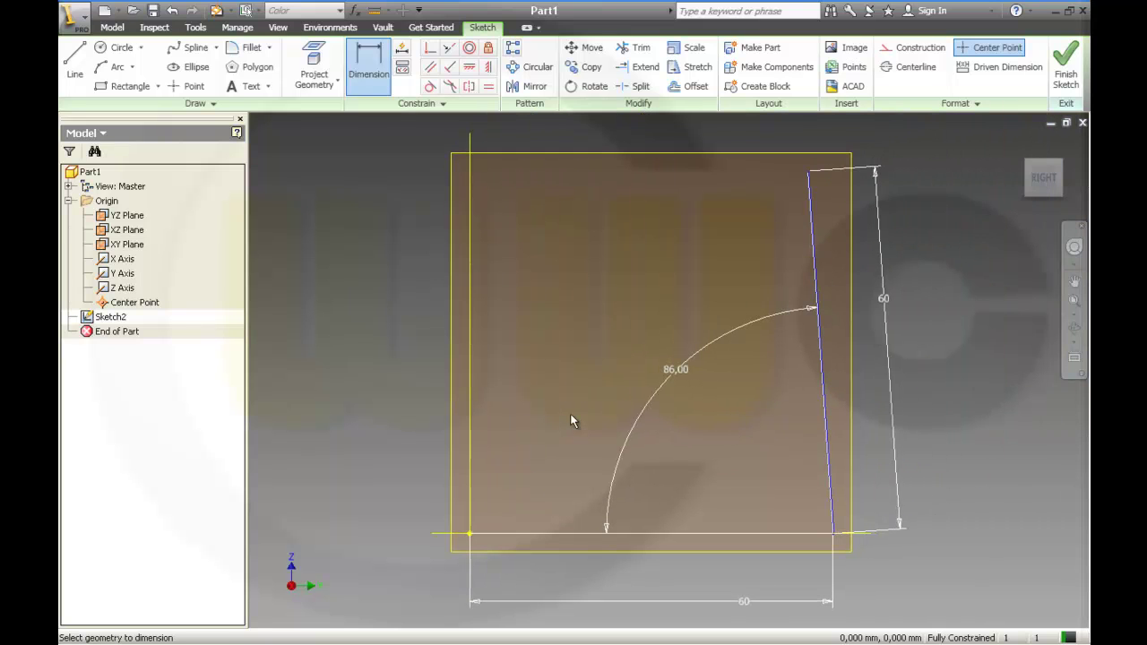
pyautogui.click(1075, 93)
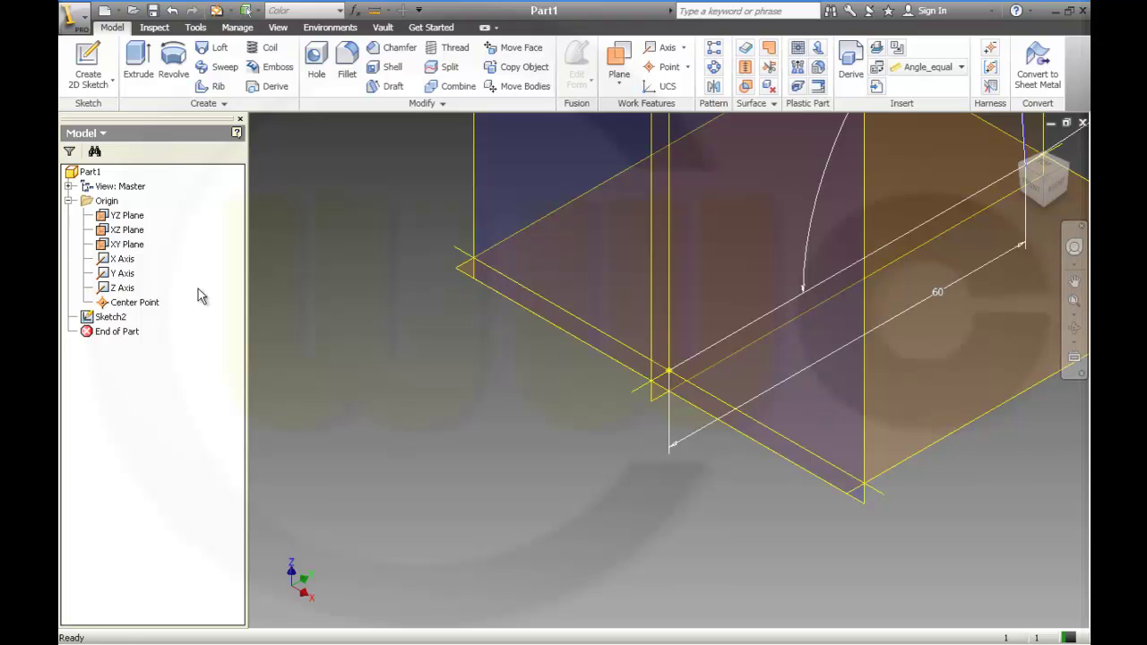
# Step: Reopen the slanted line's sketch and draw a vertical centerline about 51 mm long upward from the origin
pyautogui.click(112, 319)
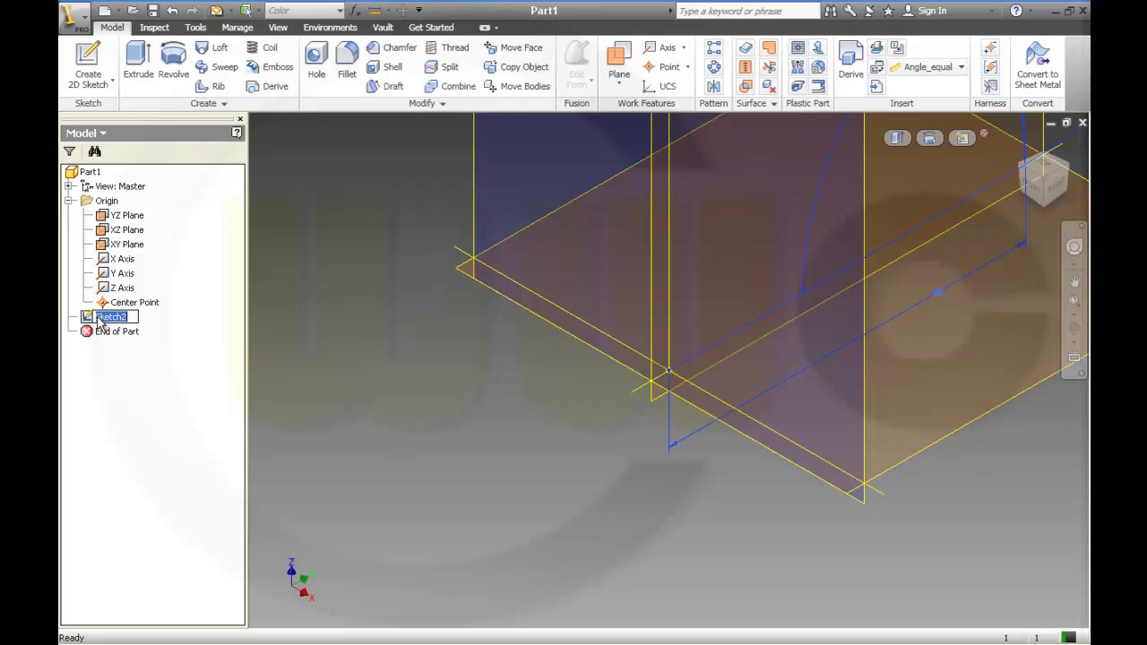
pyautogui.doubleClick(96, 321)
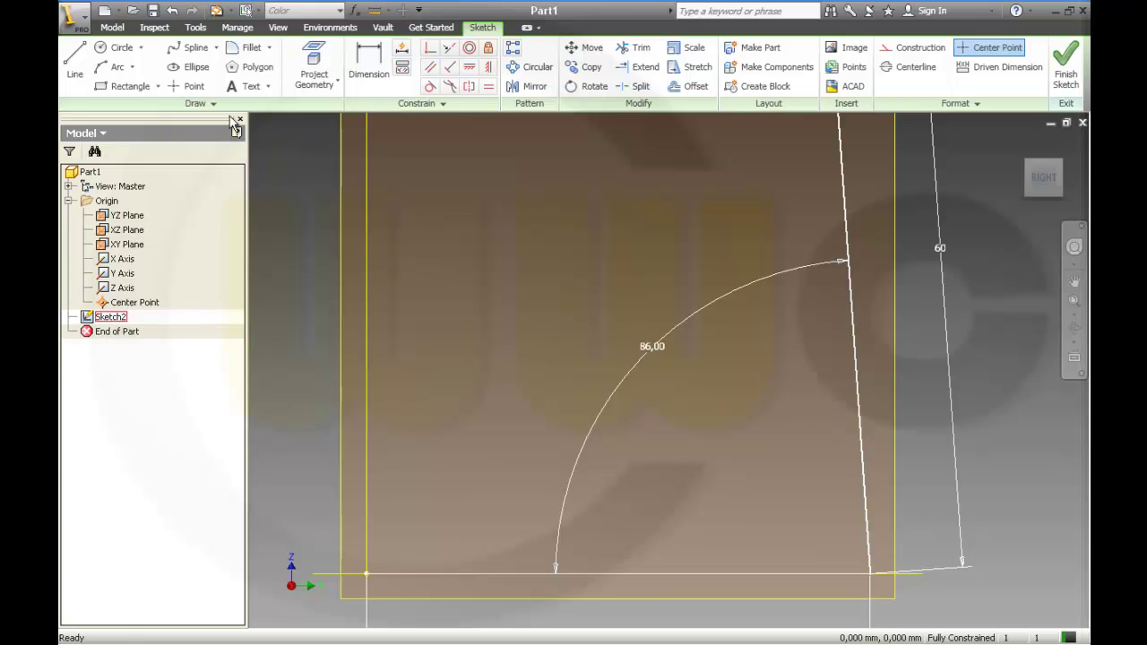
pyautogui.click(851, 296)
pyautogui.click(888, 70)
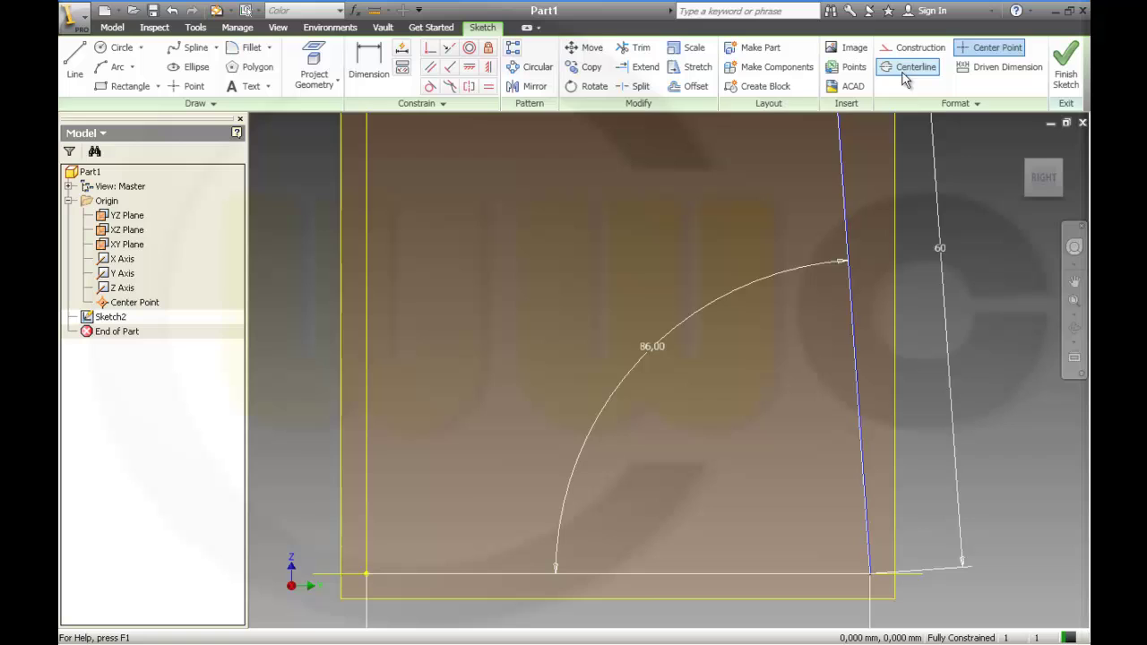
pyautogui.click(74, 59)
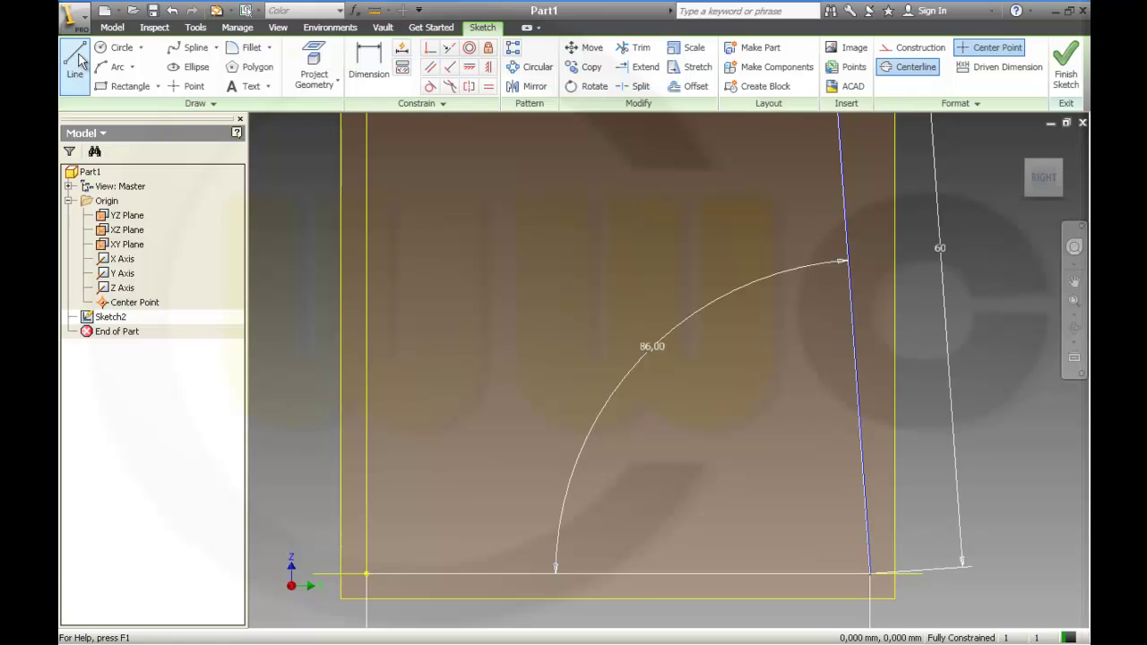
pyautogui.click(366, 574)
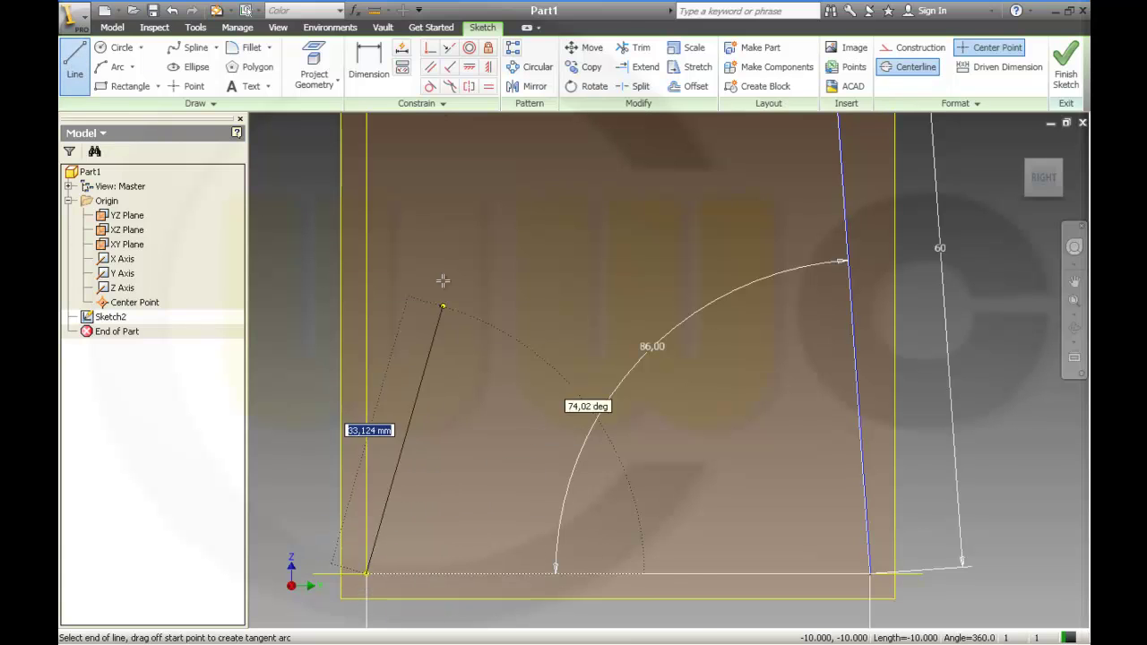
pyautogui.click(364, 144)
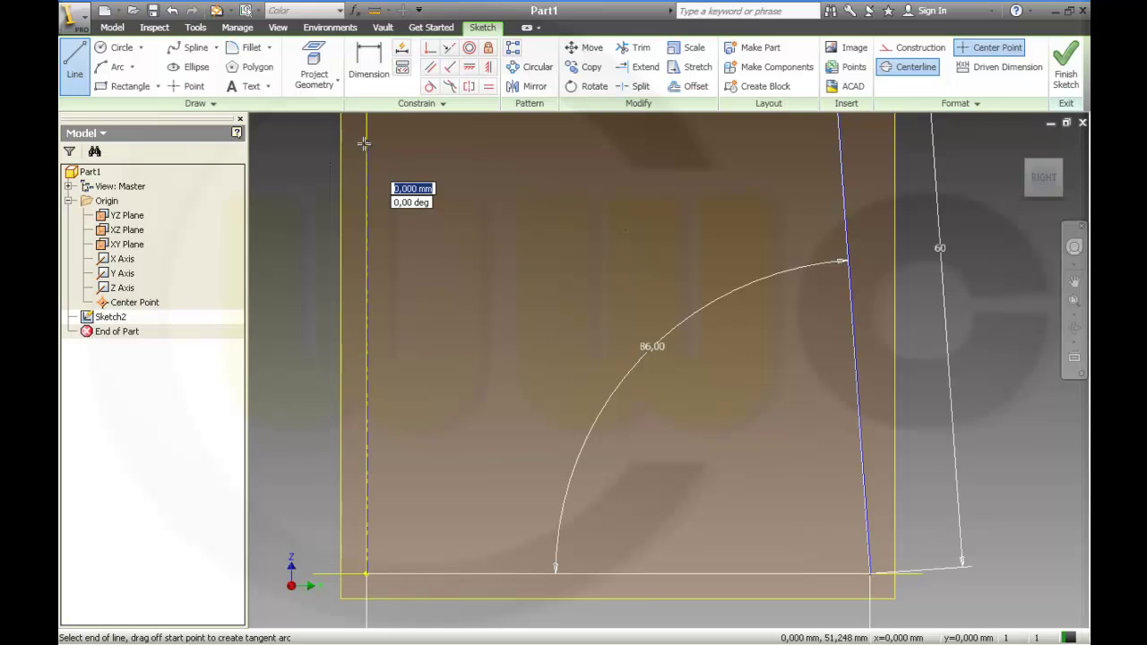
# Step: Set the vertical centerline's length to 50 mm and finish the sketch
pyautogui.click(376, 72)
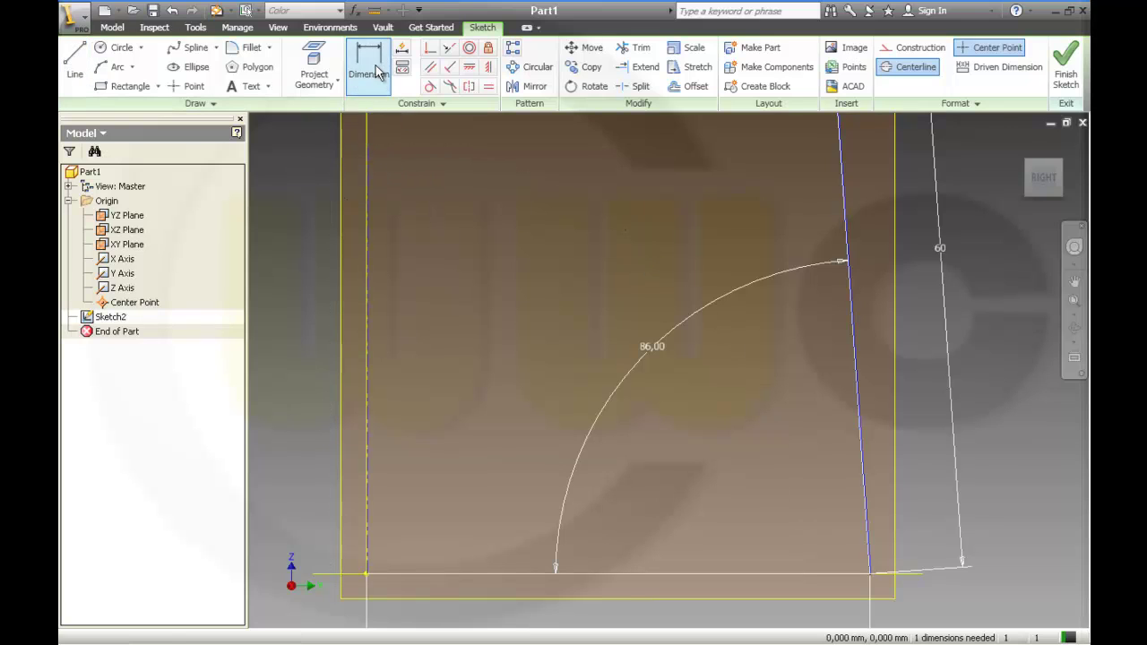
pyautogui.click(367, 225)
pyautogui.click(497, 284)
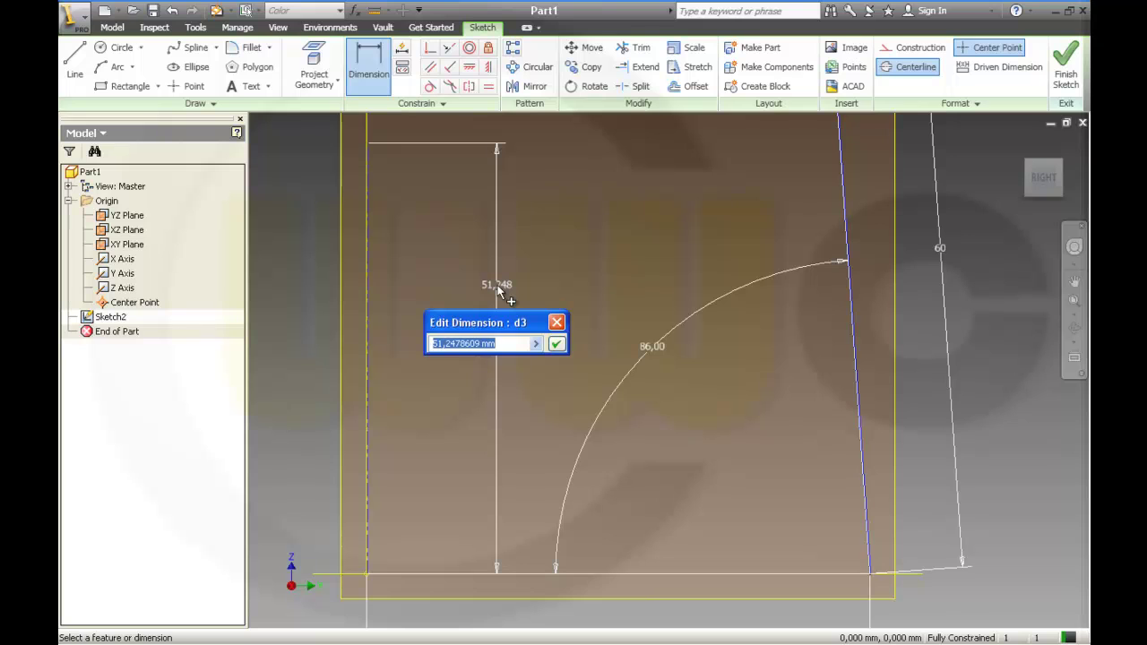
pyautogui.write('50')
pyautogui.press('Return')
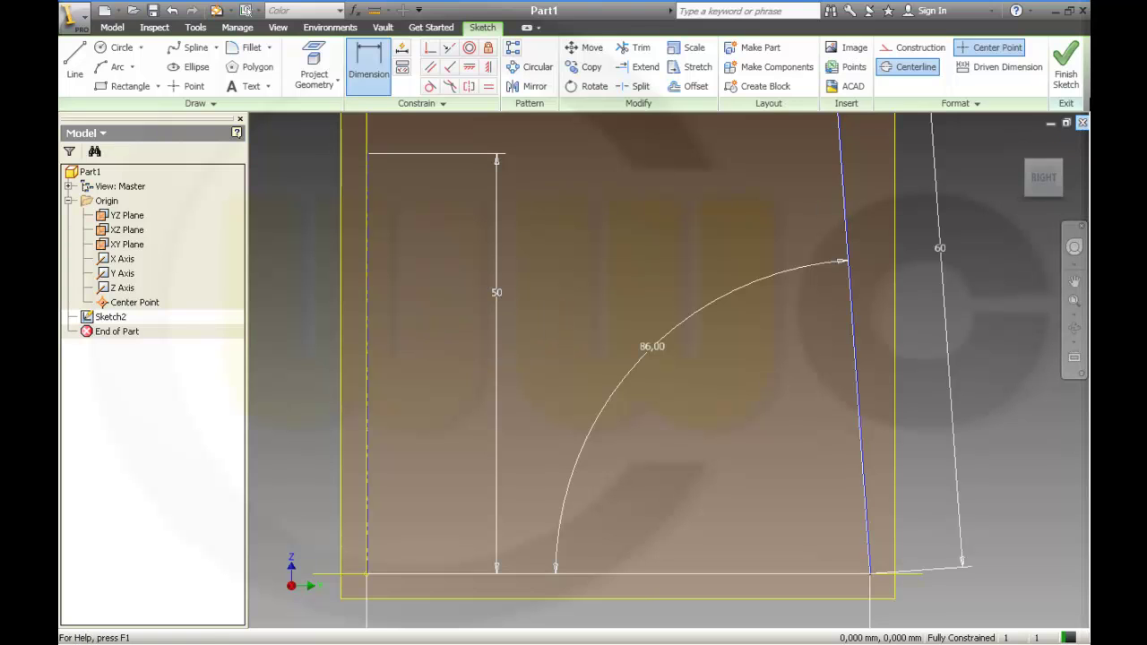
pyautogui.click(1066, 67)
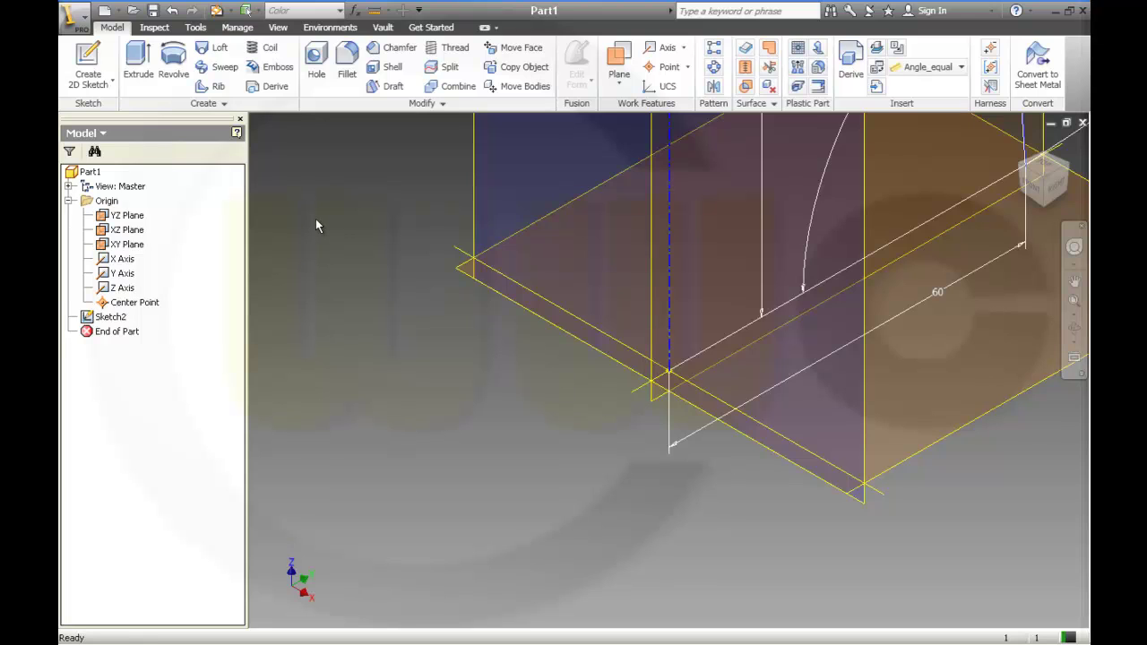
# Step: Create a new sketch on the YZ plane and start a center-point arc with its center at the origin
pyautogui.click(88, 61)
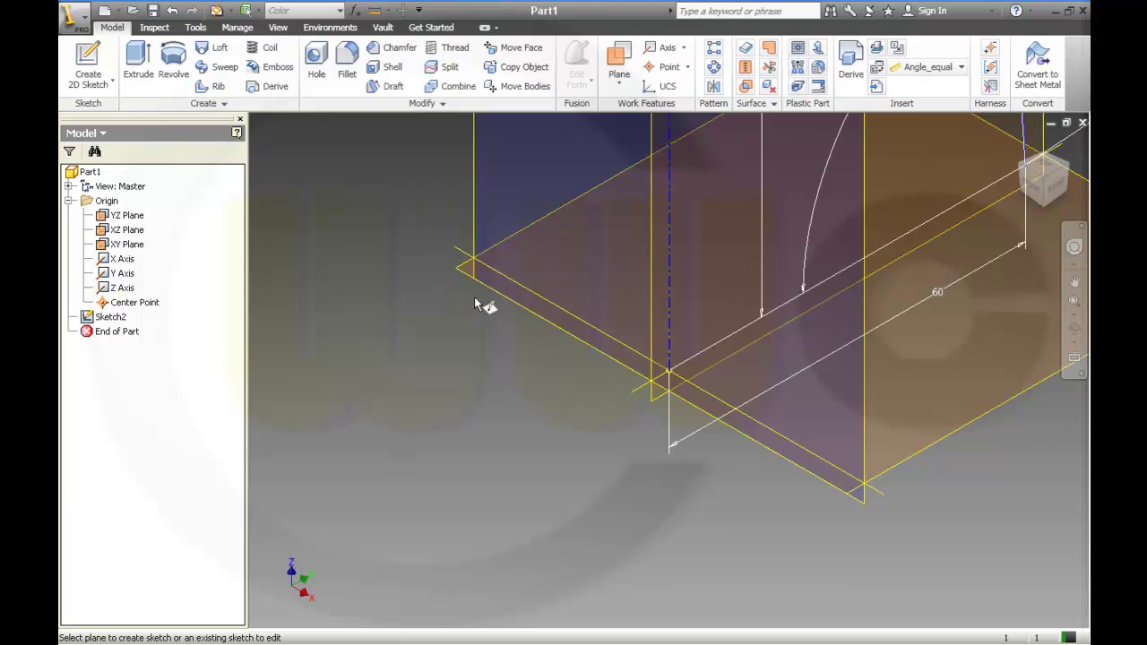
pyautogui.click(653, 291)
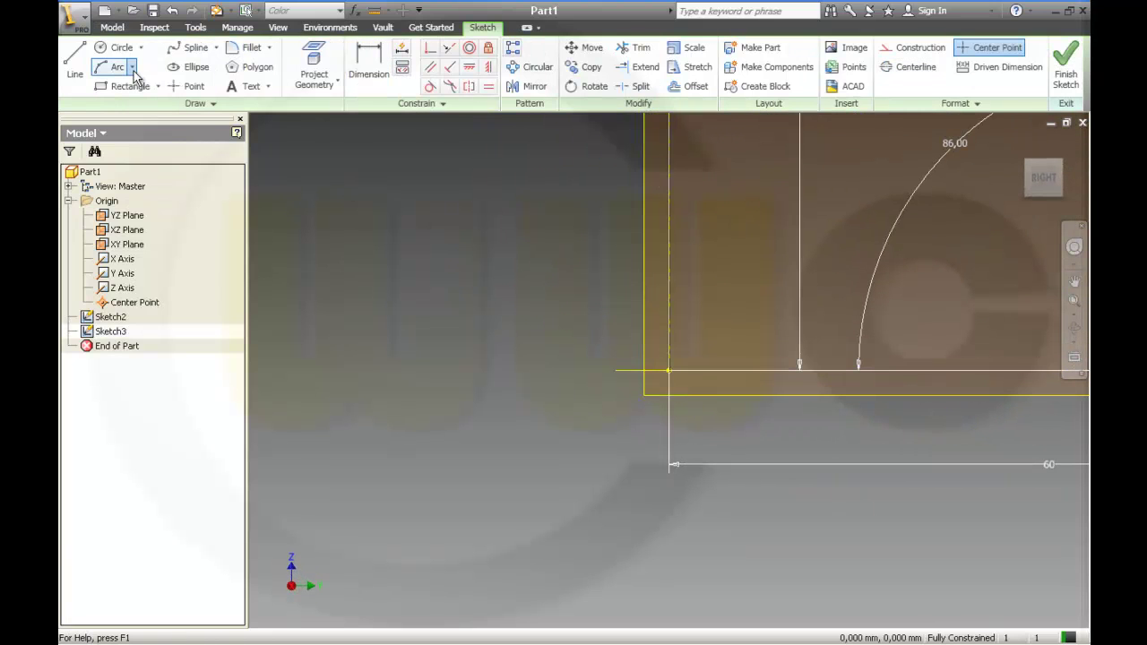
pyautogui.click(133, 67)
pyautogui.click(147, 162)
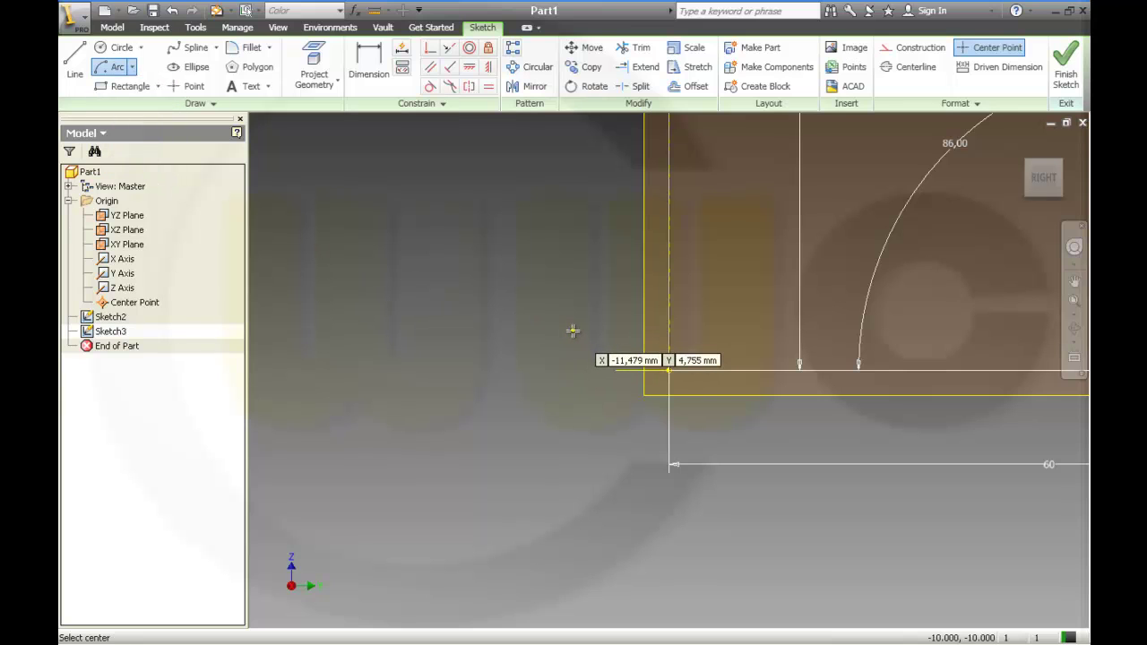
pyautogui.press('Home')
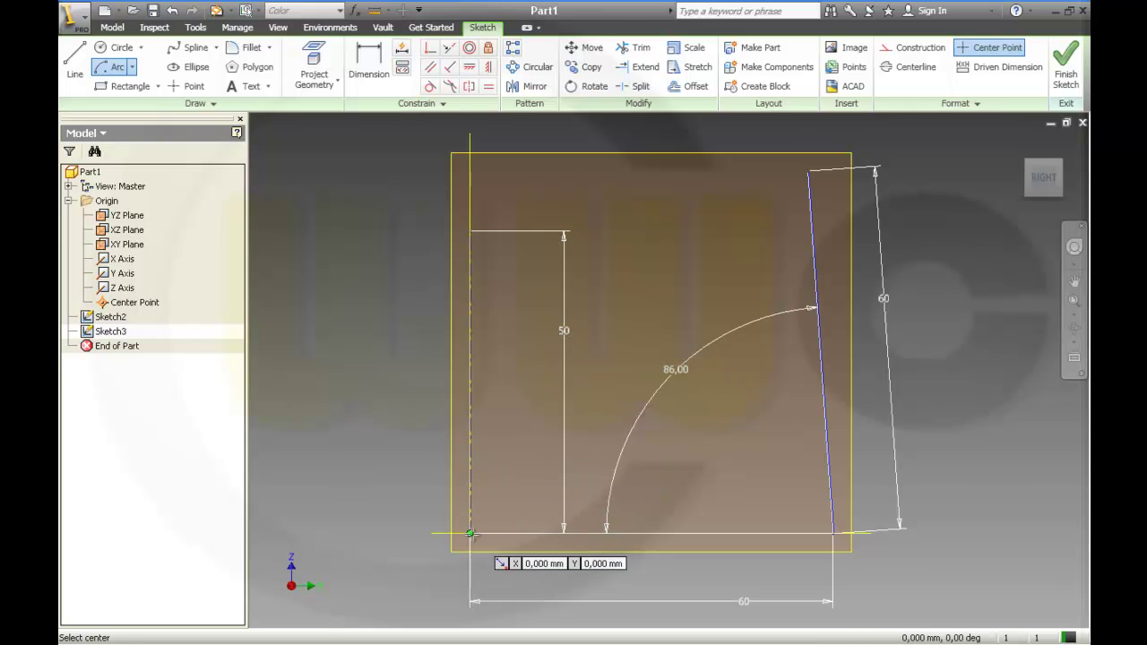
pyautogui.click(469, 534)
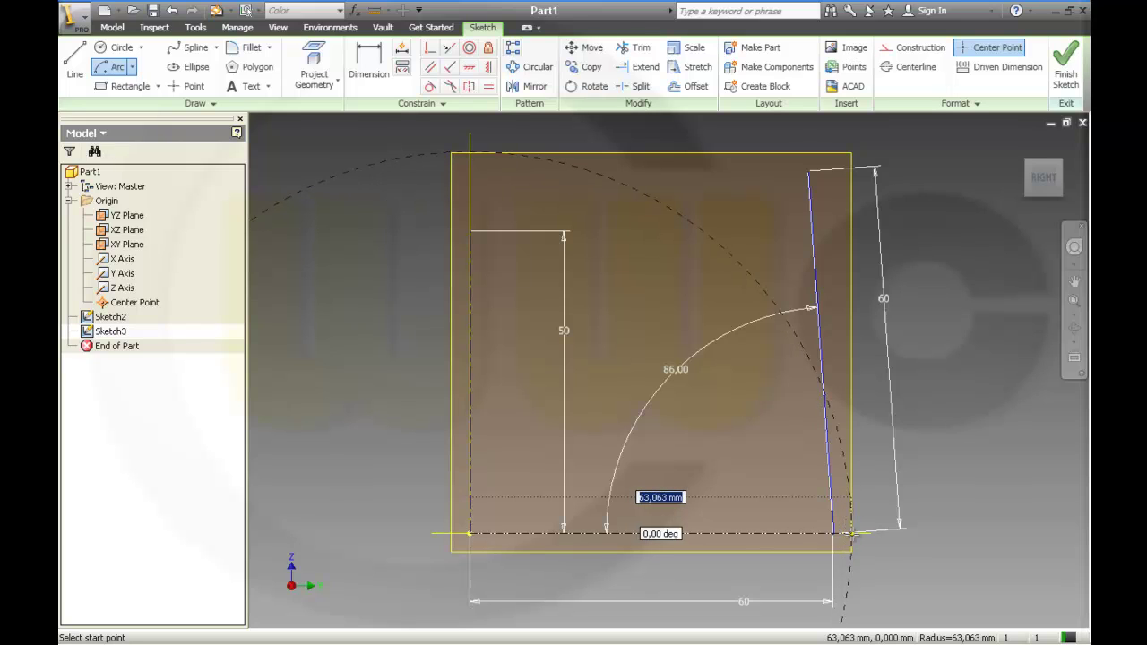
pyautogui.write('64')
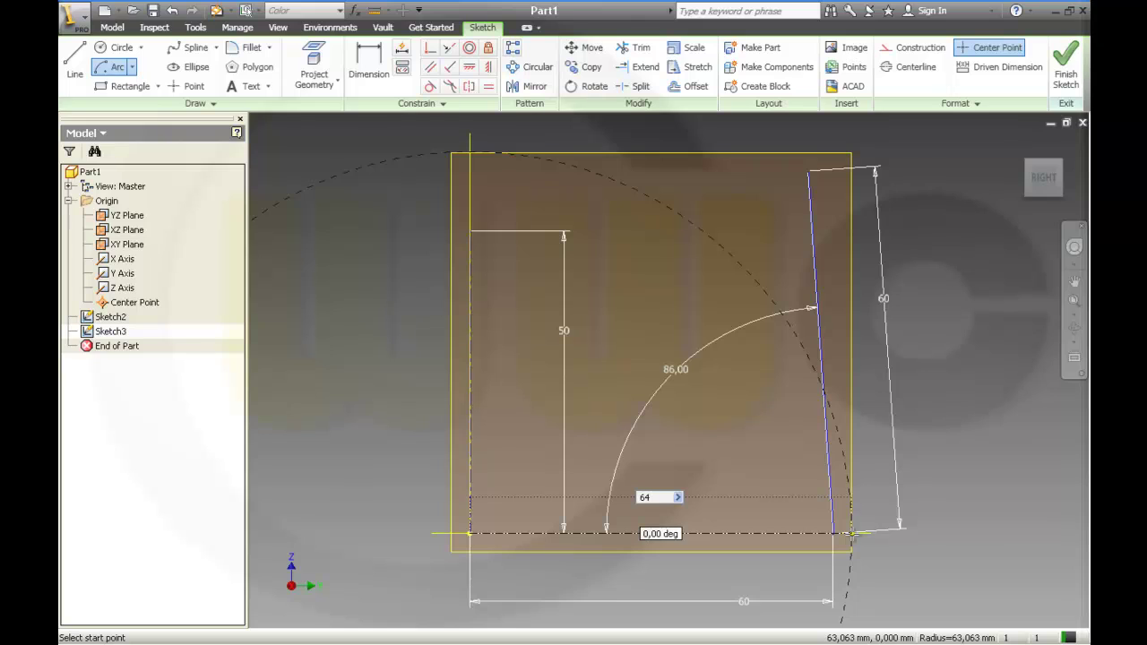
pyautogui.press('Return')
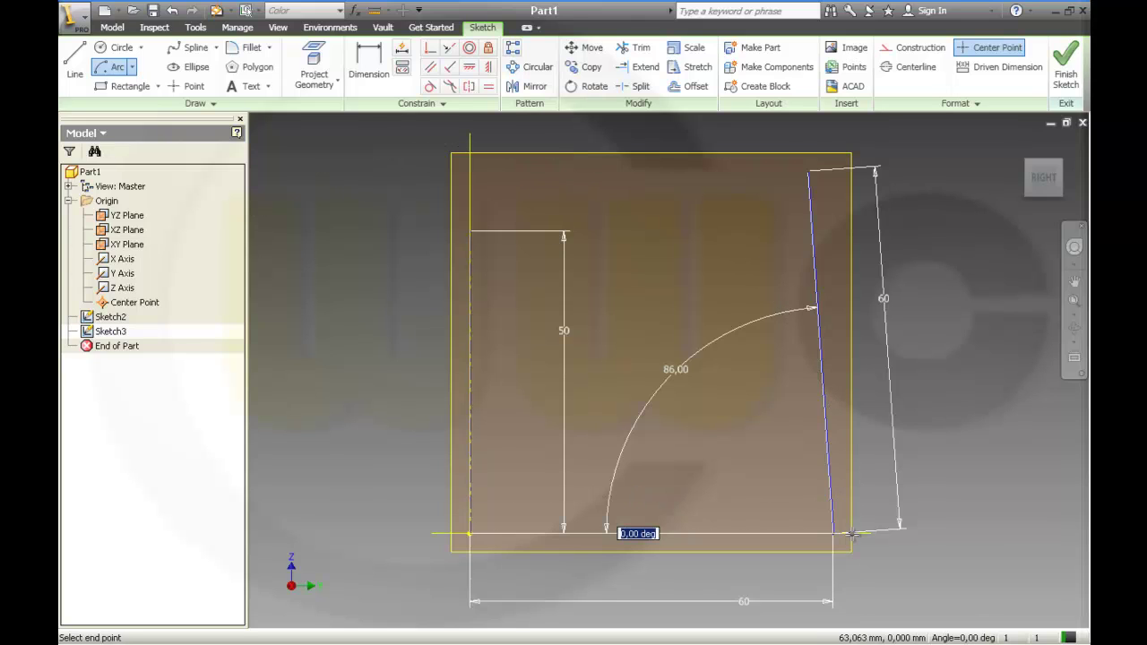
pyautogui.press('Escape')
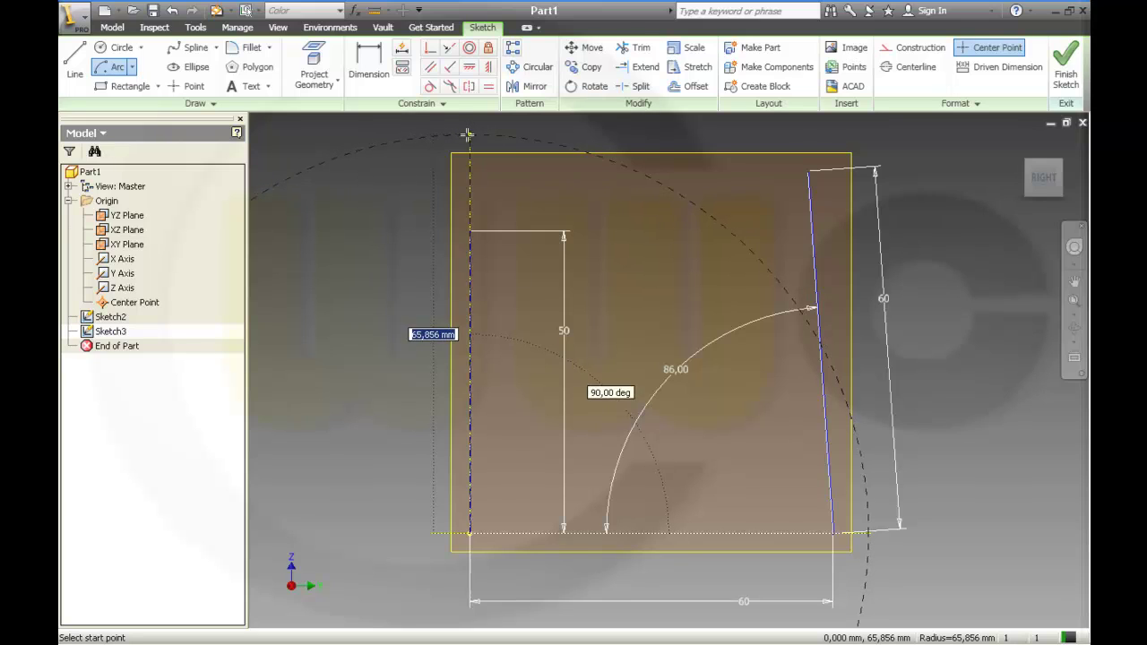
# Step: Draw the origin-centered arc with a 64 mm radius as a quarter circle from the vertical axis down to the horizontal axis
pyautogui.write('64')
pyautogui.press('Tab')
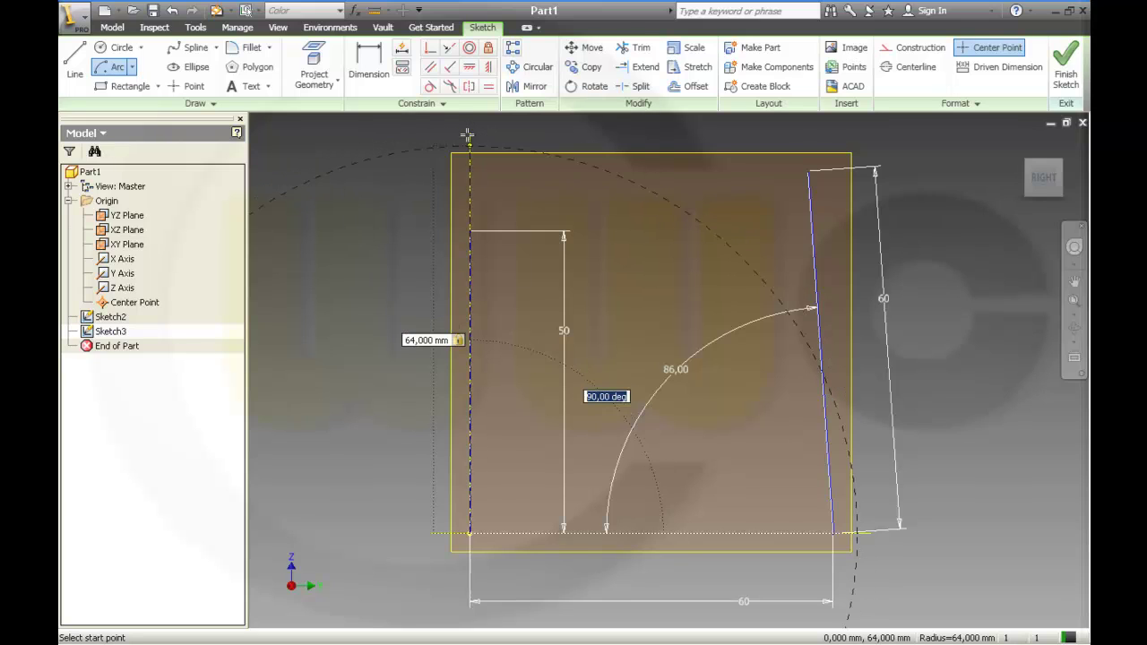
pyautogui.press('Return')
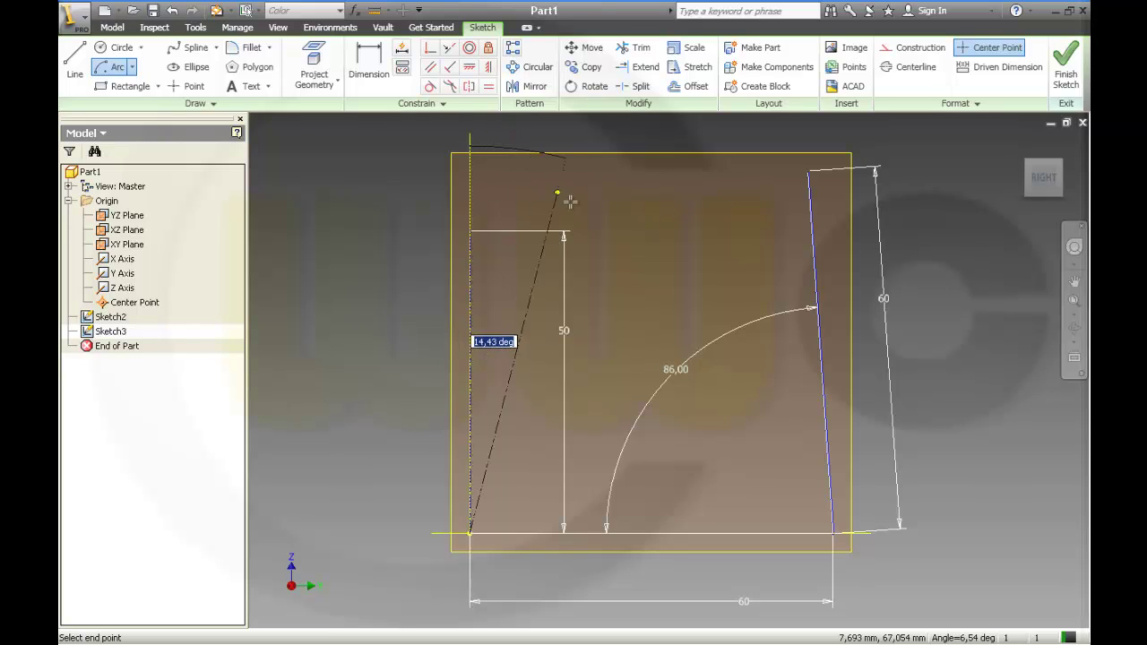
pyautogui.click(854, 533)
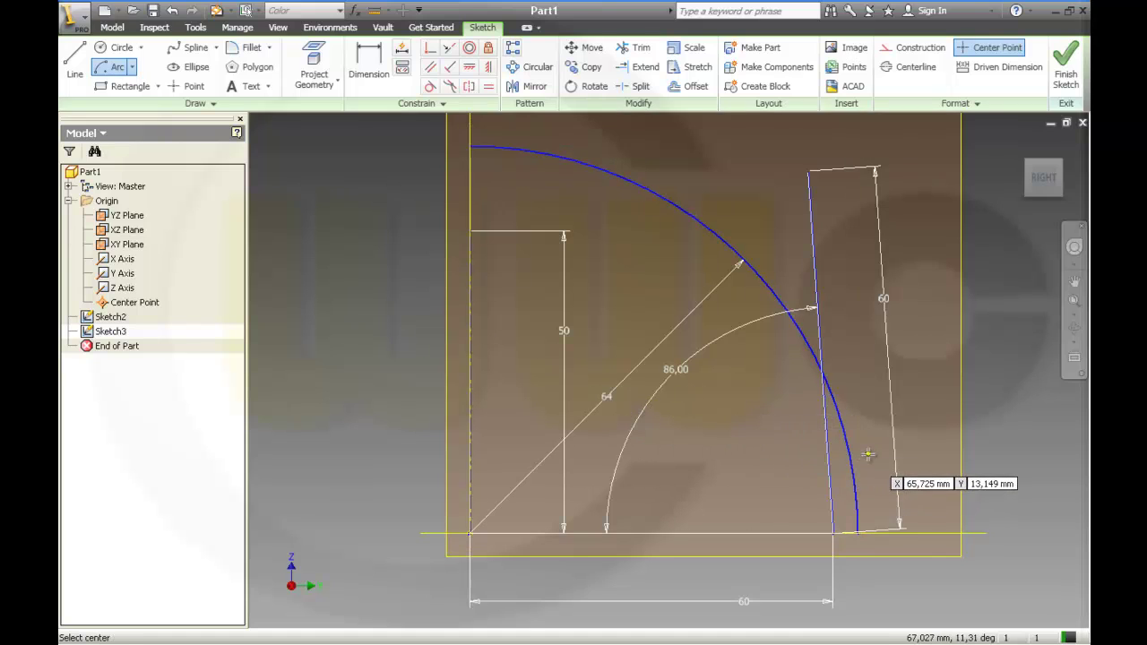
pyautogui.press('Escape')
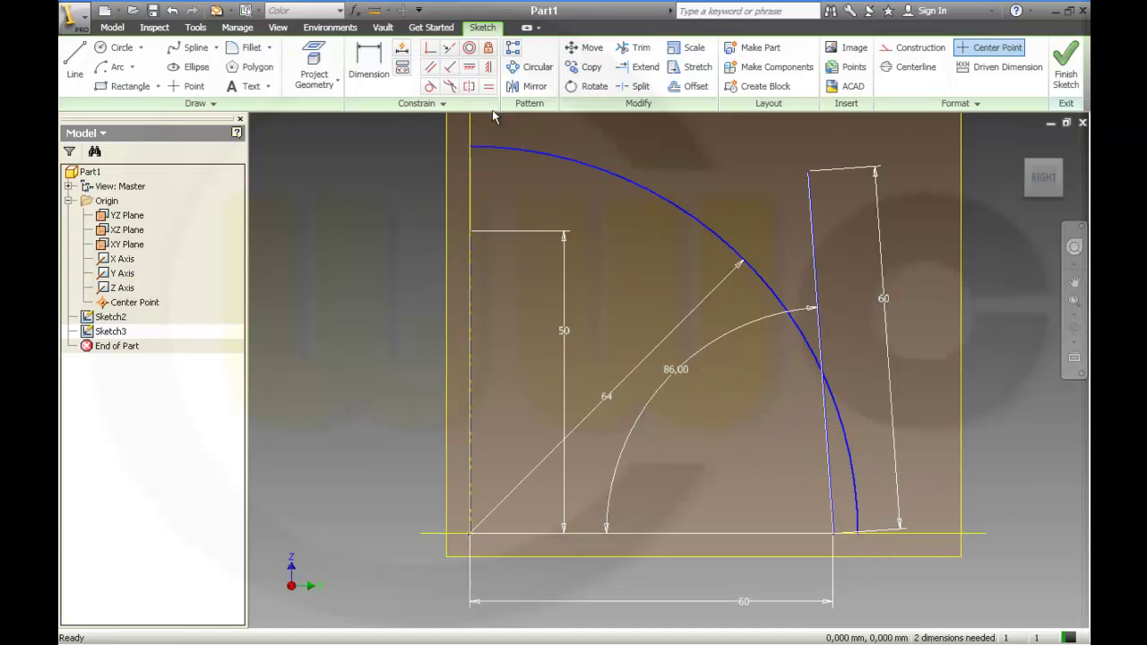
# Step: Align the arc's upper endpoint vertically and its lower endpoint horizontally with the origin, and finish the sketch
pyautogui.click(488, 67)
pyautogui.click(473, 148)
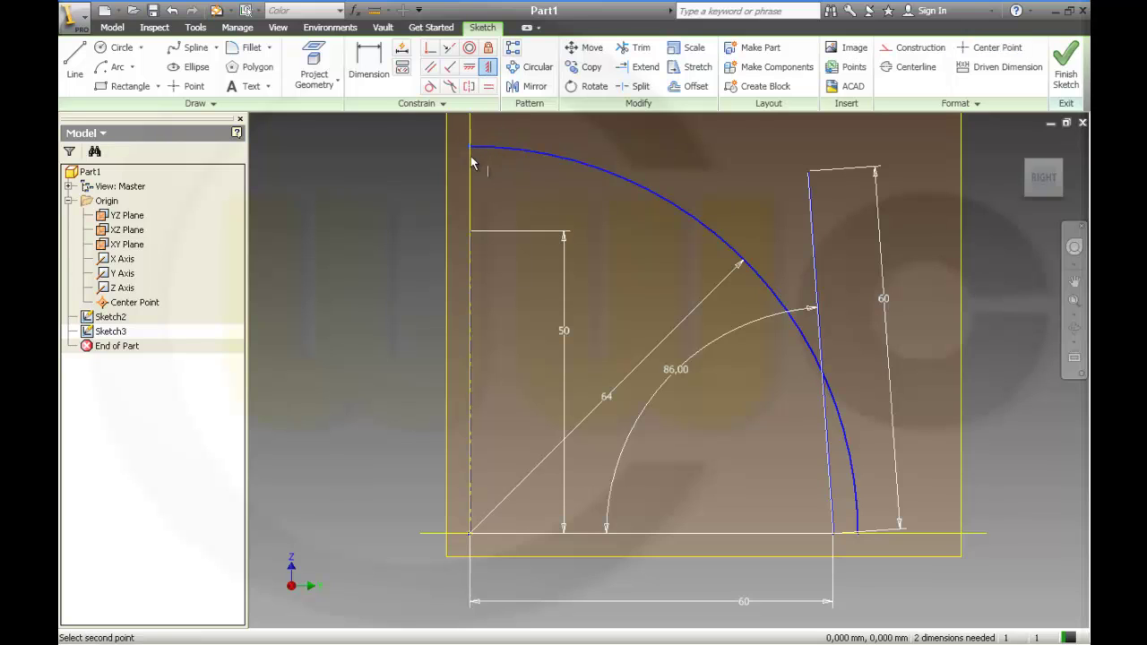
pyautogui.click(474, 535)
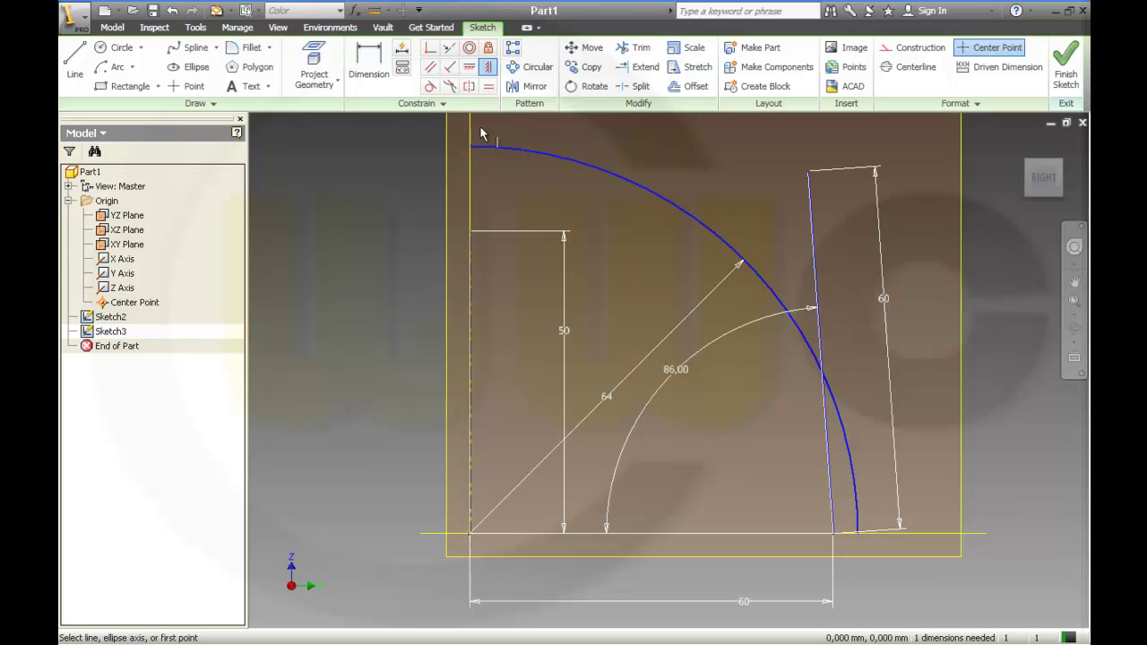
pyautogui.click(471, 537)
pyautogui.click(859, 536)
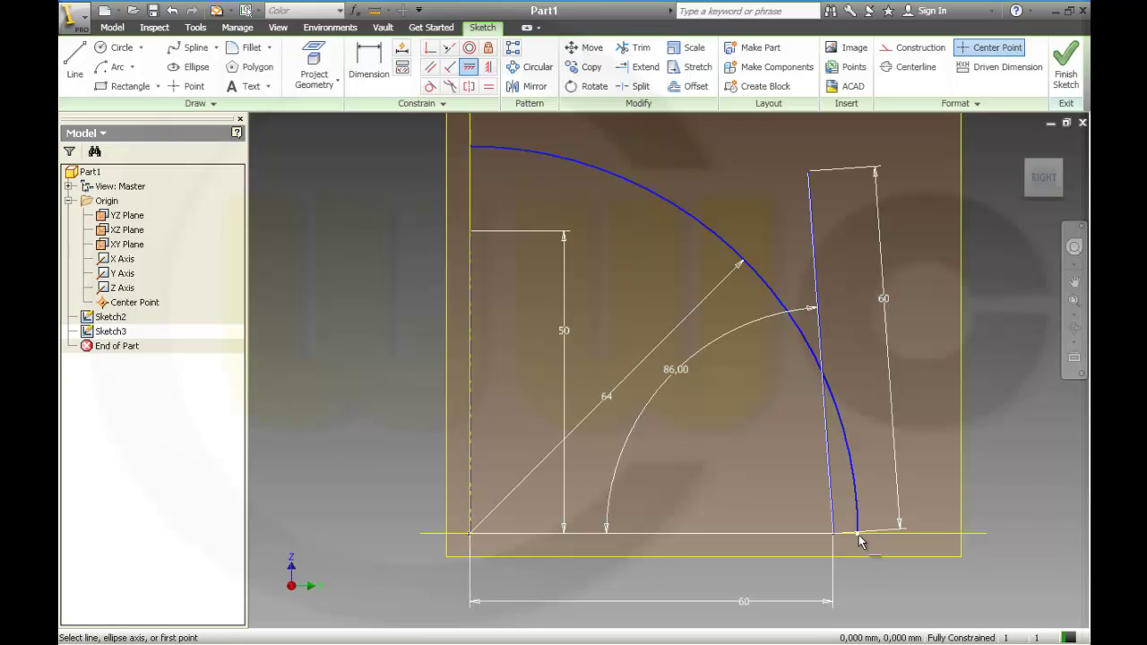
pyautogui.click(1065, 72)
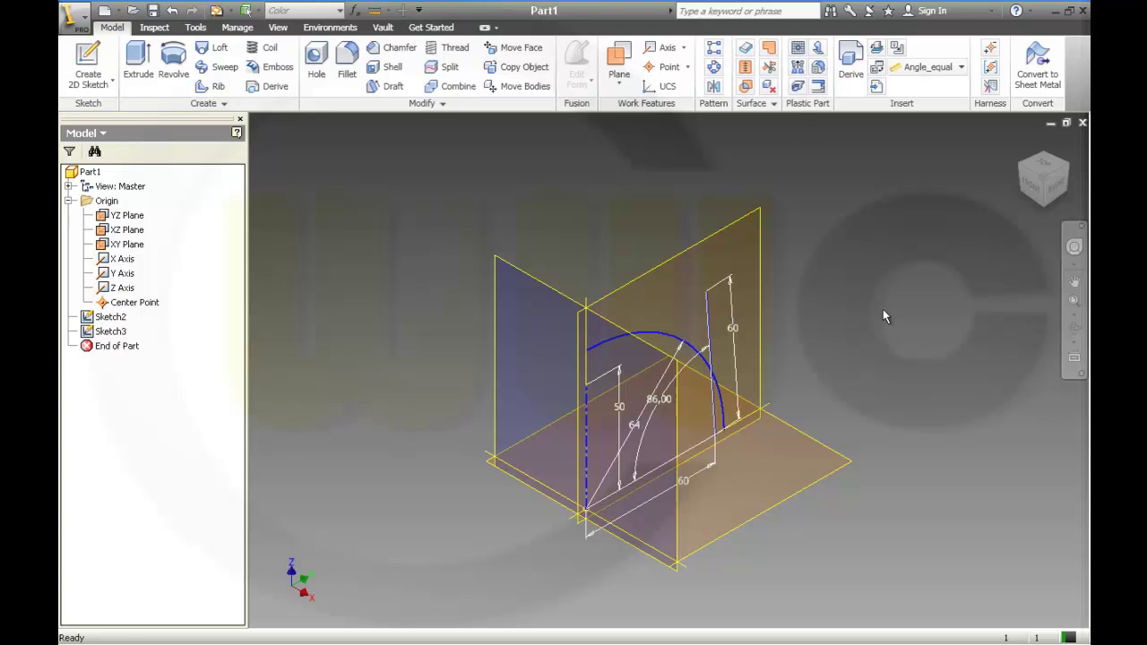
# Step: Create a new sketch on the XZ plane and place a center-point arc's center at X 30 mm, Y 50 mm
pyautogui.click(88, 67)
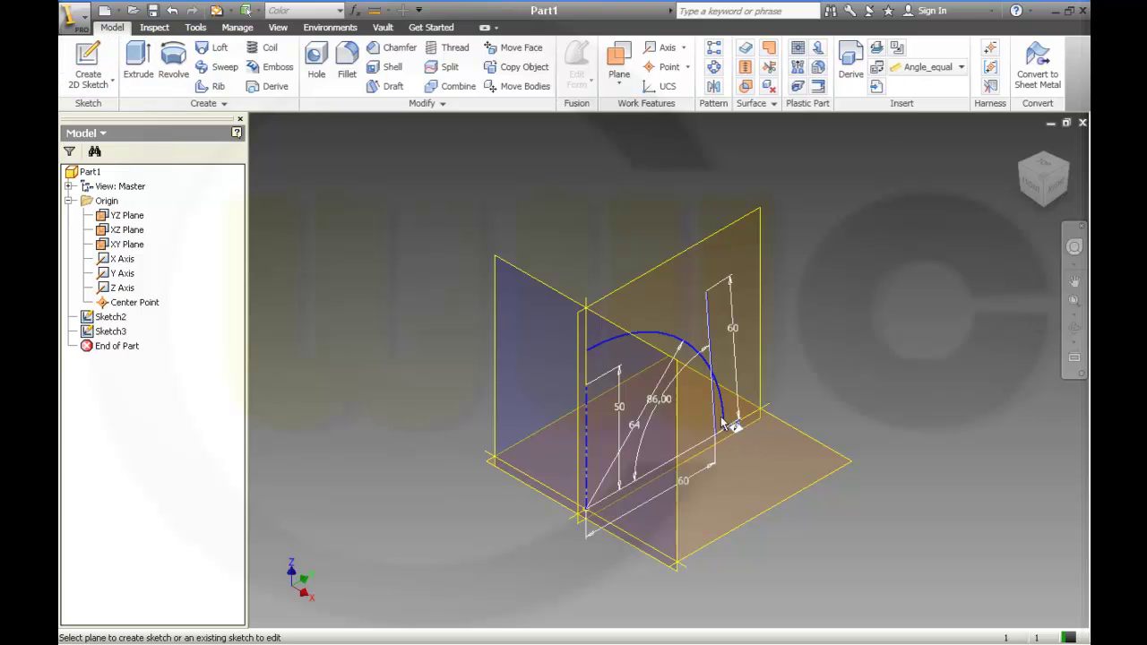
pyautogui.click(576, 307)
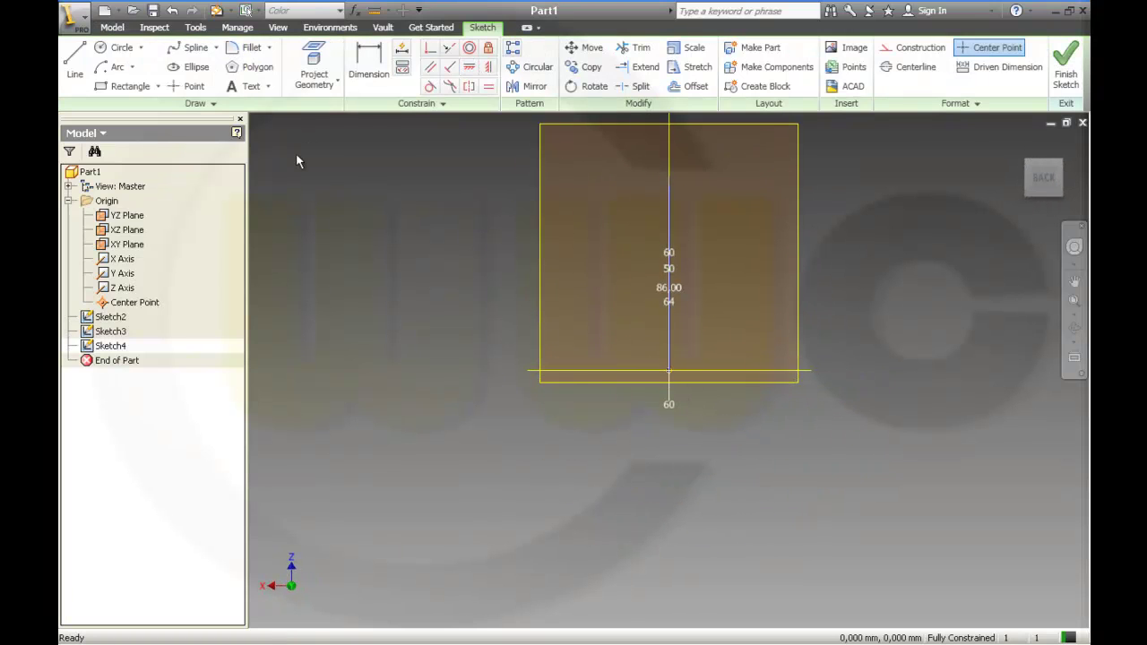
pyautogui.click(120, 68)
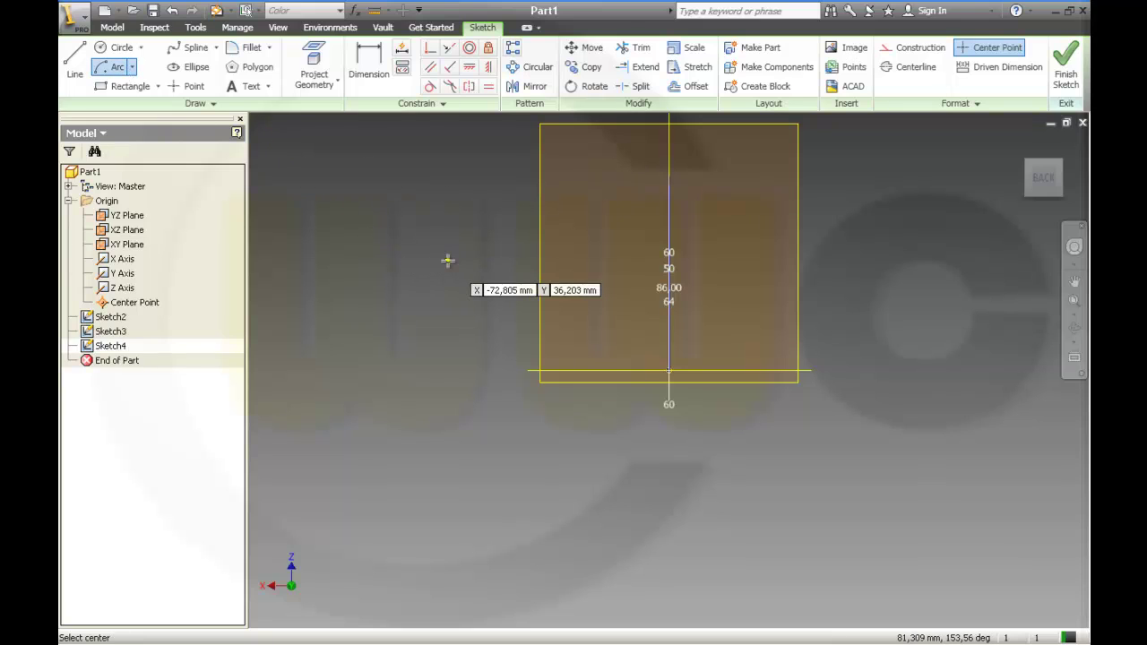
pyautogui.press('Tab')
pyautogui.write('30')
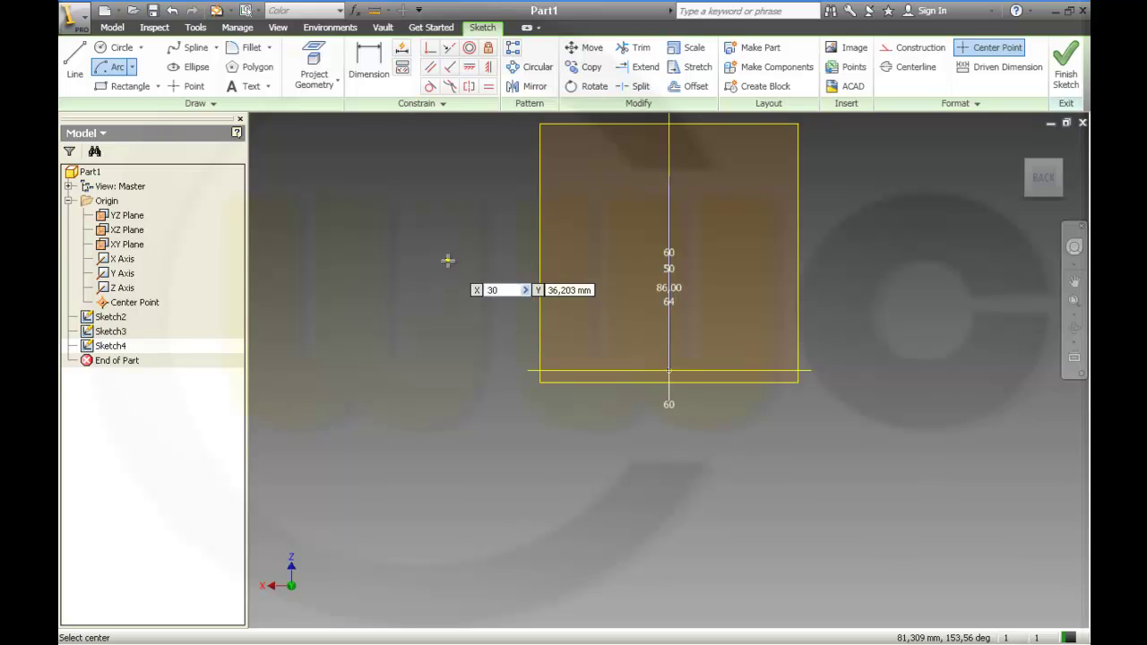
pyautogui.press('Tab')
pyautogui.write('50')
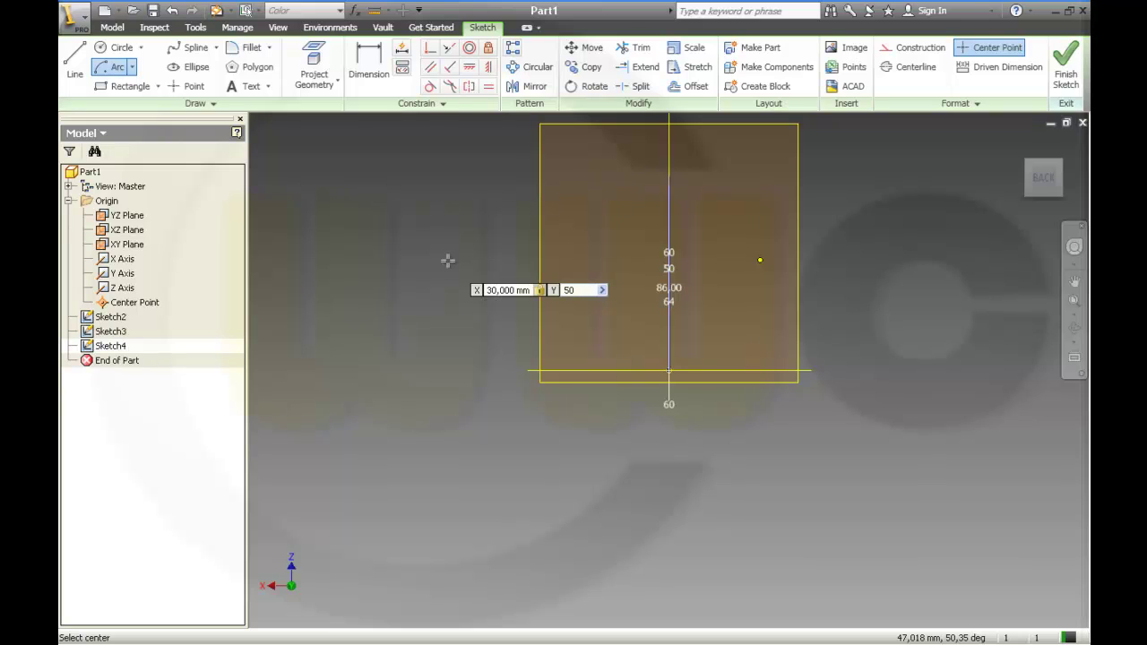
pyautogui.press('Return')
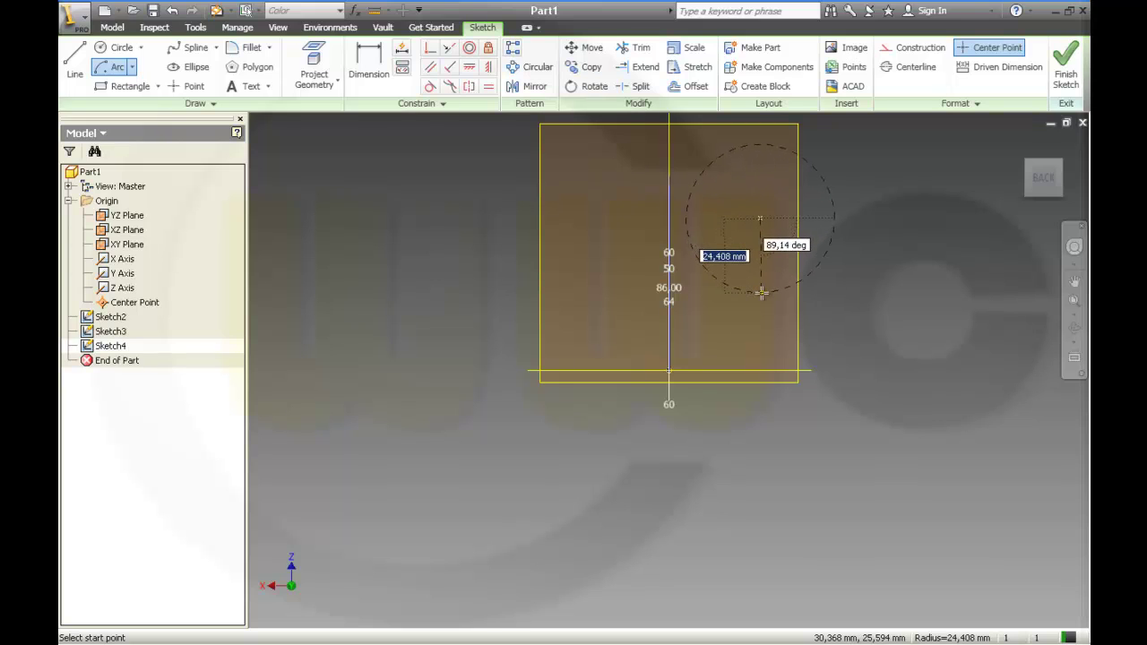
# Step: Complete the arc with a 20 mm radius, a 100-degree start angle and a 70-degree sweep toward the vertical axis
pyautogui.write('20')
pyautogui.press('Tab')
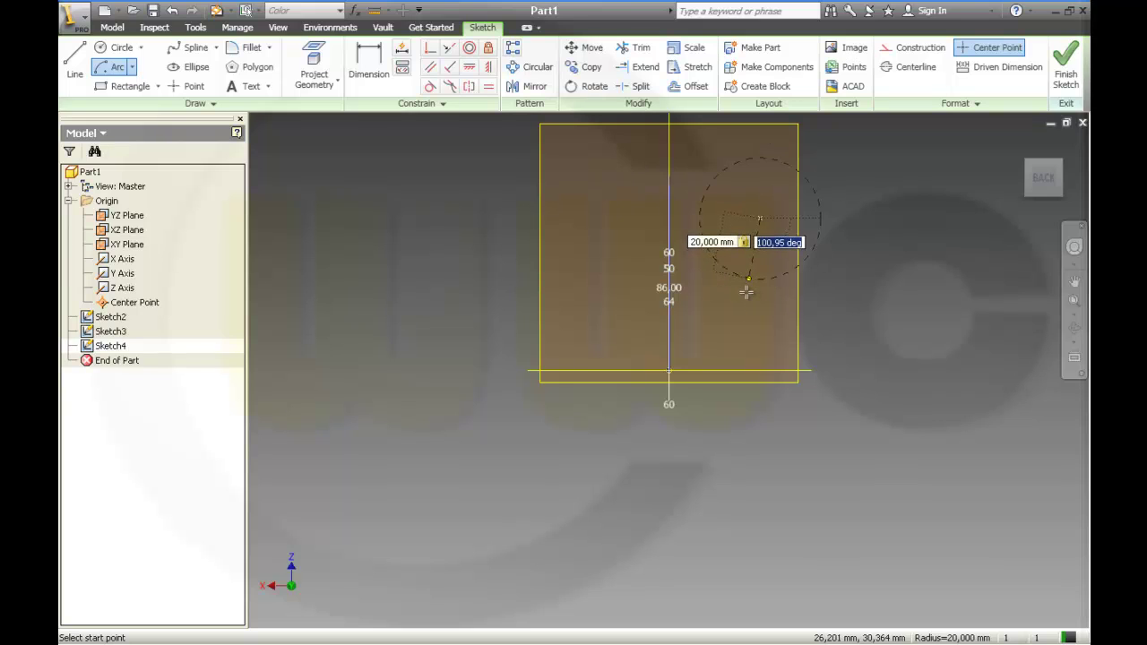
pyautogui.write('100')
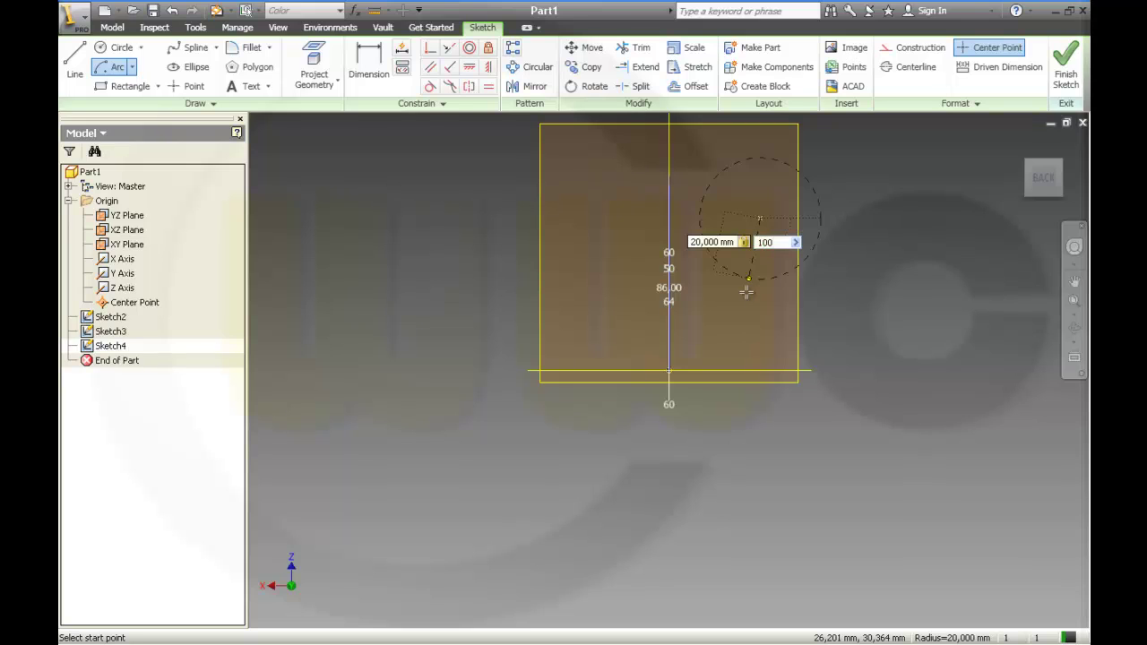
pyautogui.press('Return')
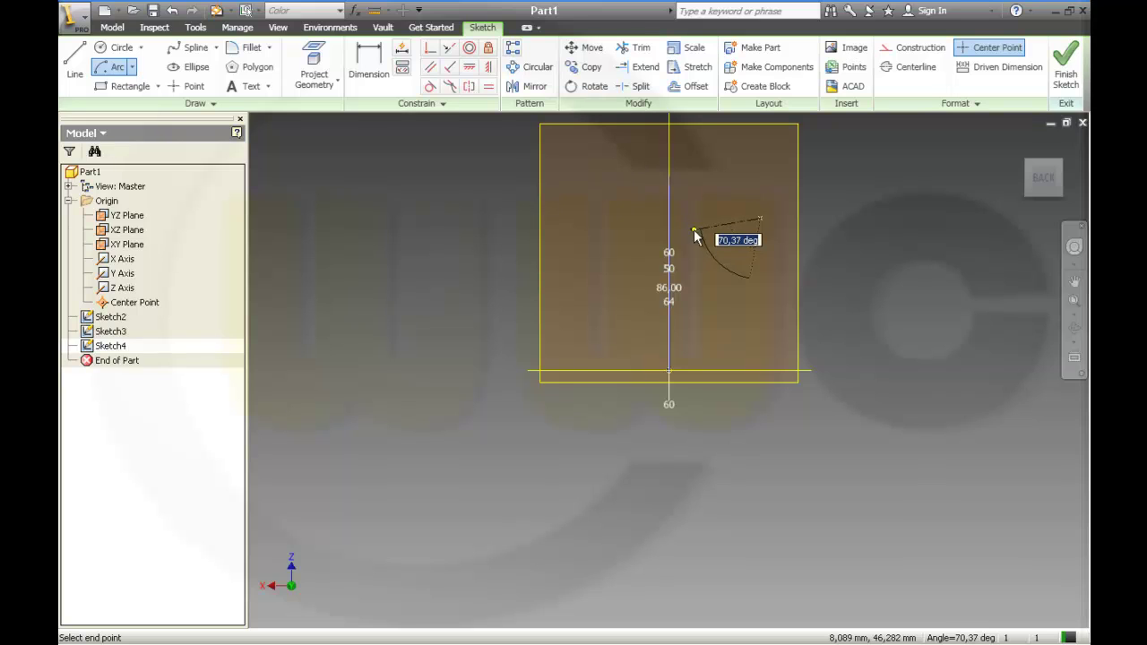
pyautogui.write('70')
pyautogui.press('Return')
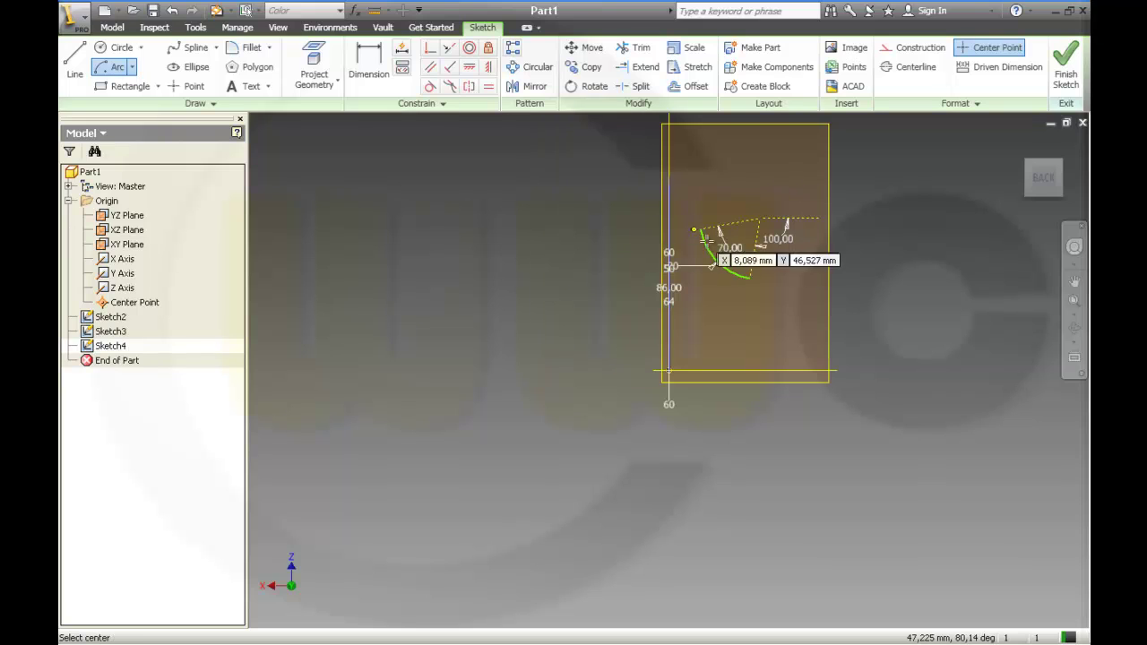
pyautogui.press('Escape')
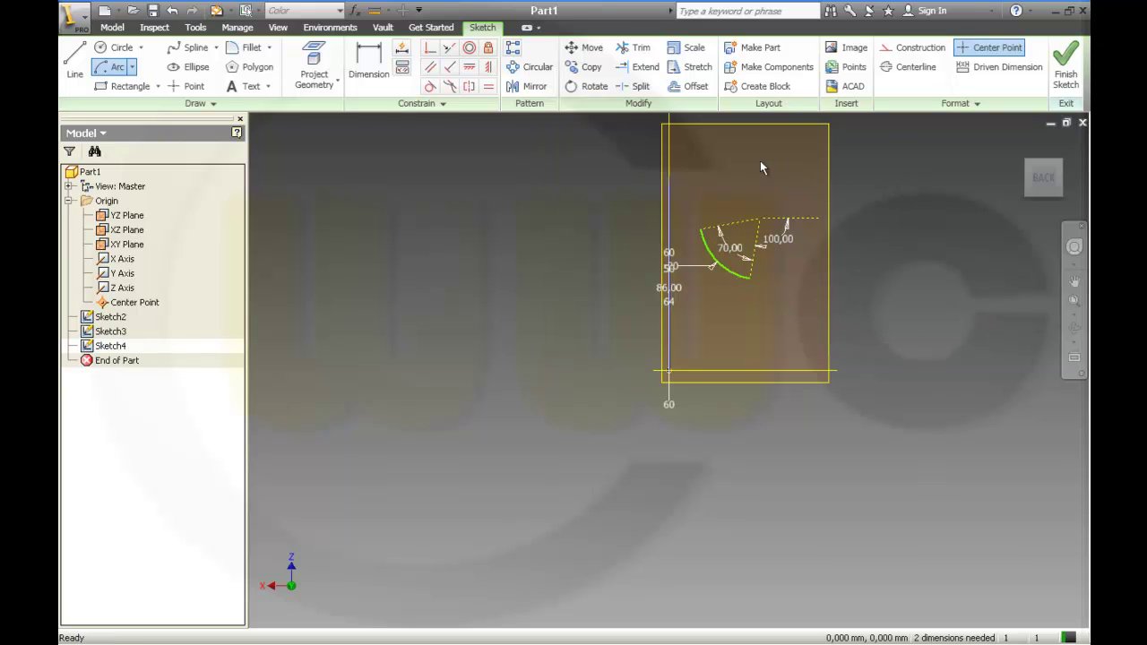
# Step: Dimension the vertical distance from the origin to the small arc's center as 50 mm
pyautogui.click(368, 62)
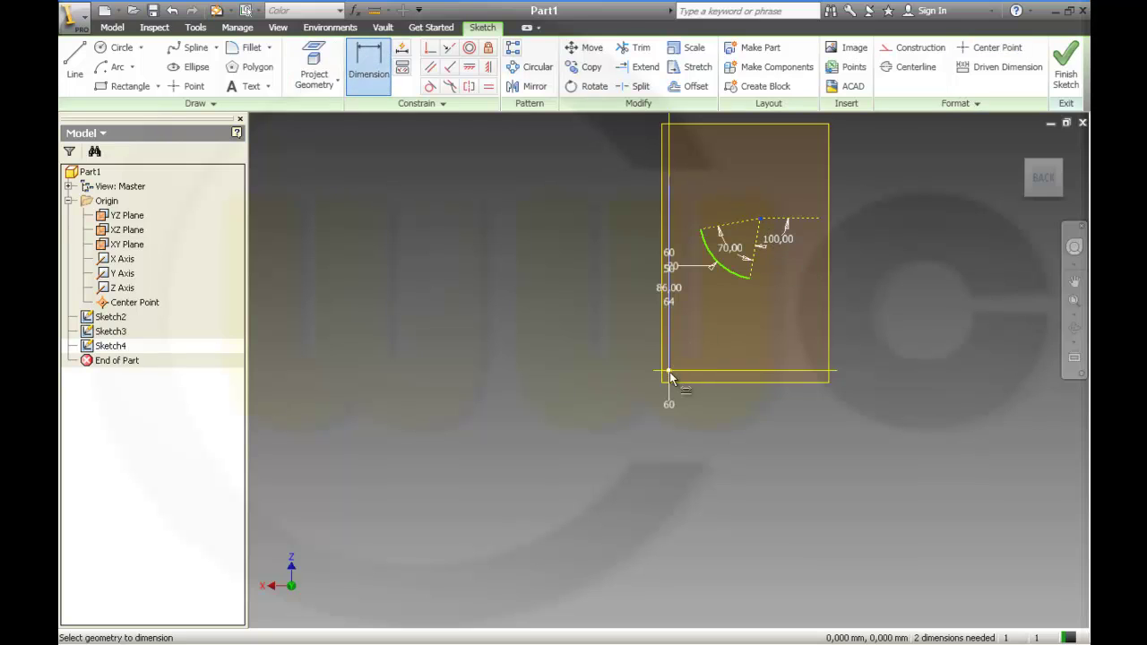
pyautogui.click(670, 372)
pyautogui.click(954, 291)
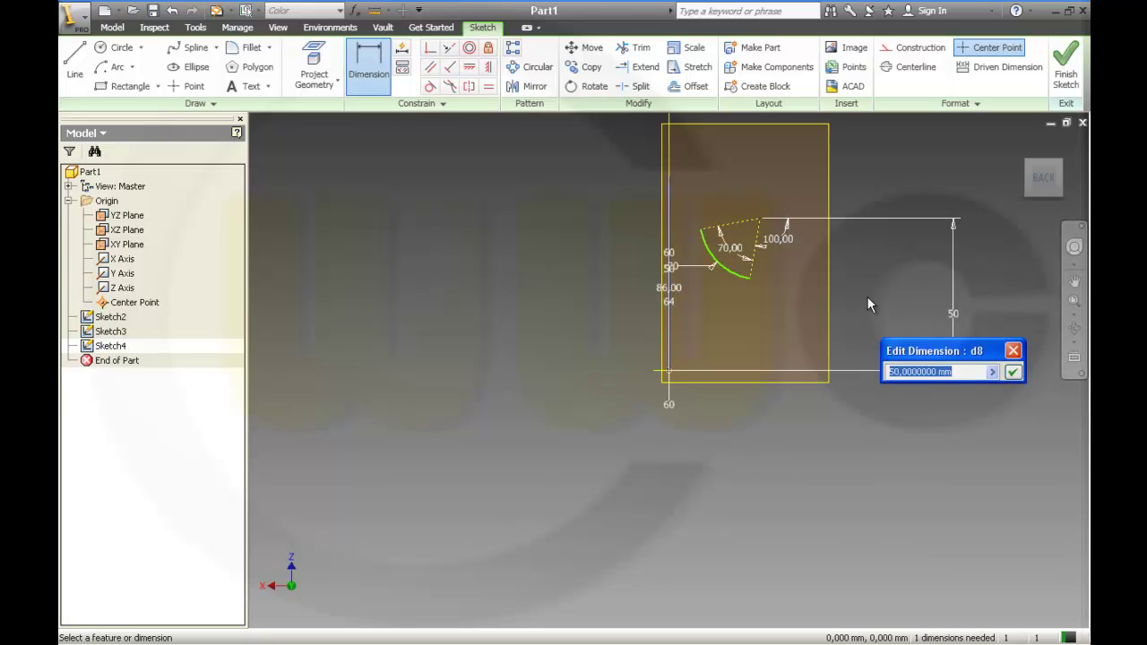
pyautogui.press('Return')
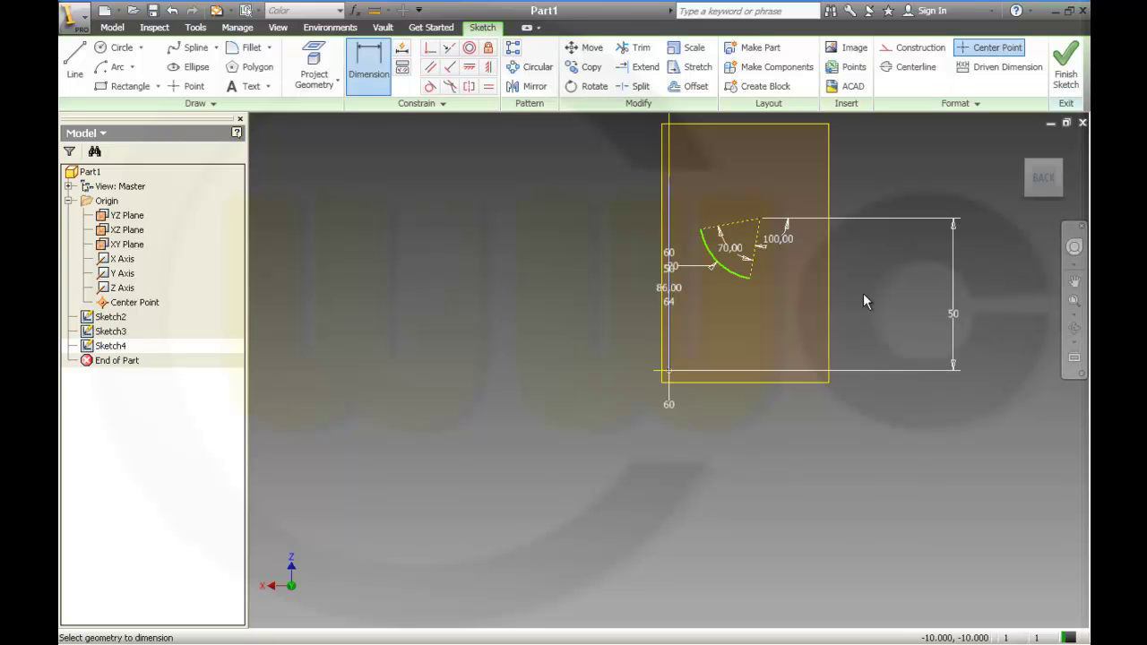
# Step: Dimension the horizontal distance from the origin to the small arc's center as 30 mm and finish the sketch
pyautogui.click(760, 221)
pyautogui.click(668, 374)
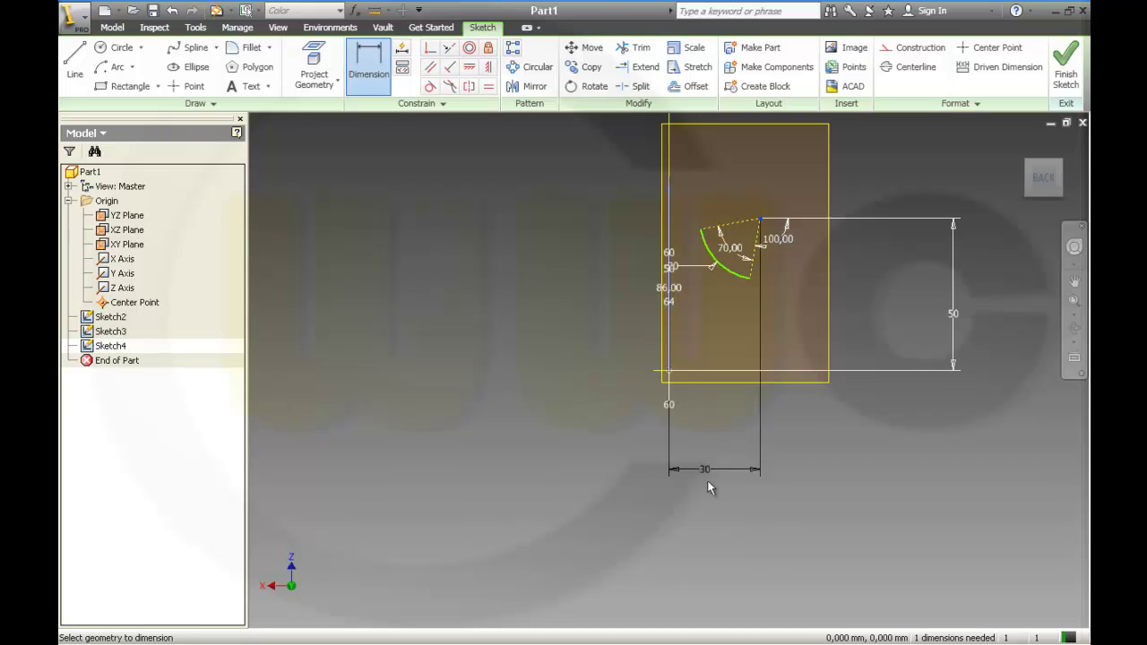
pyautogui.click(714, 492)
pyautogui.press('Return')
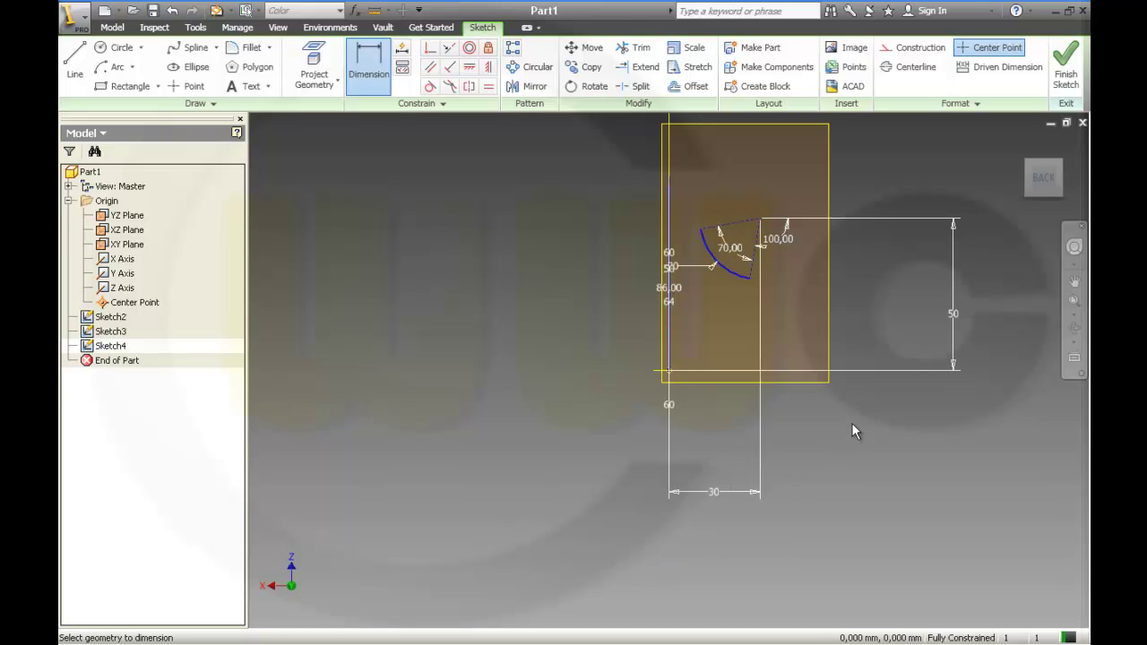
pyautogui.press('Escape')
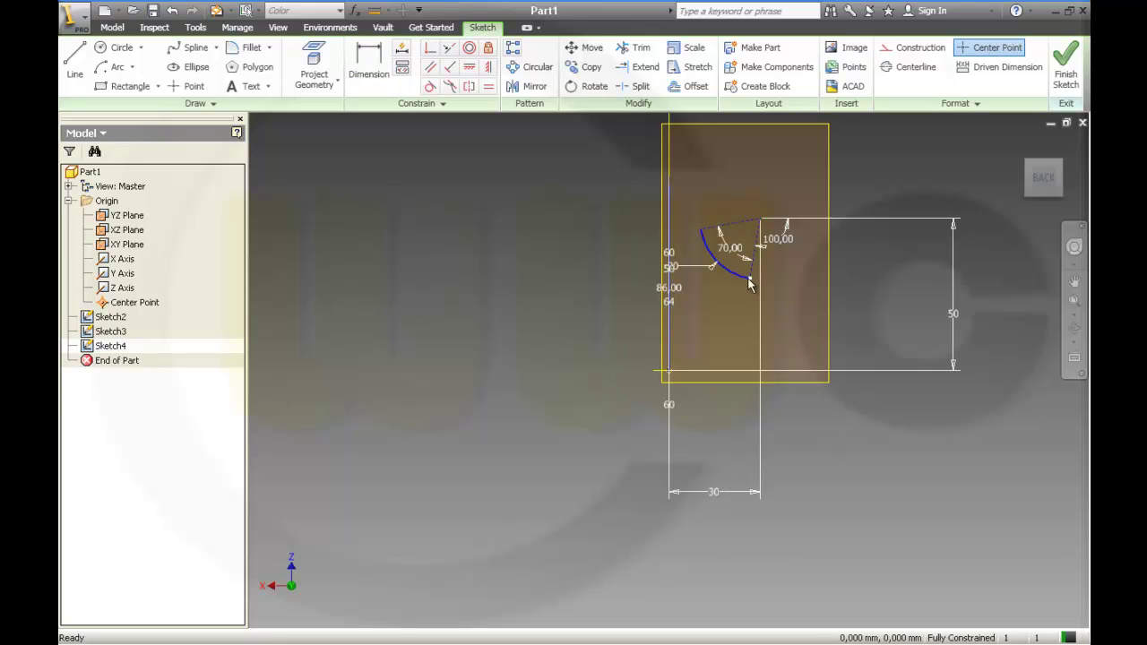
pyautogui.moveTo(750, 283); pyautogui.dragTo(771, 292)
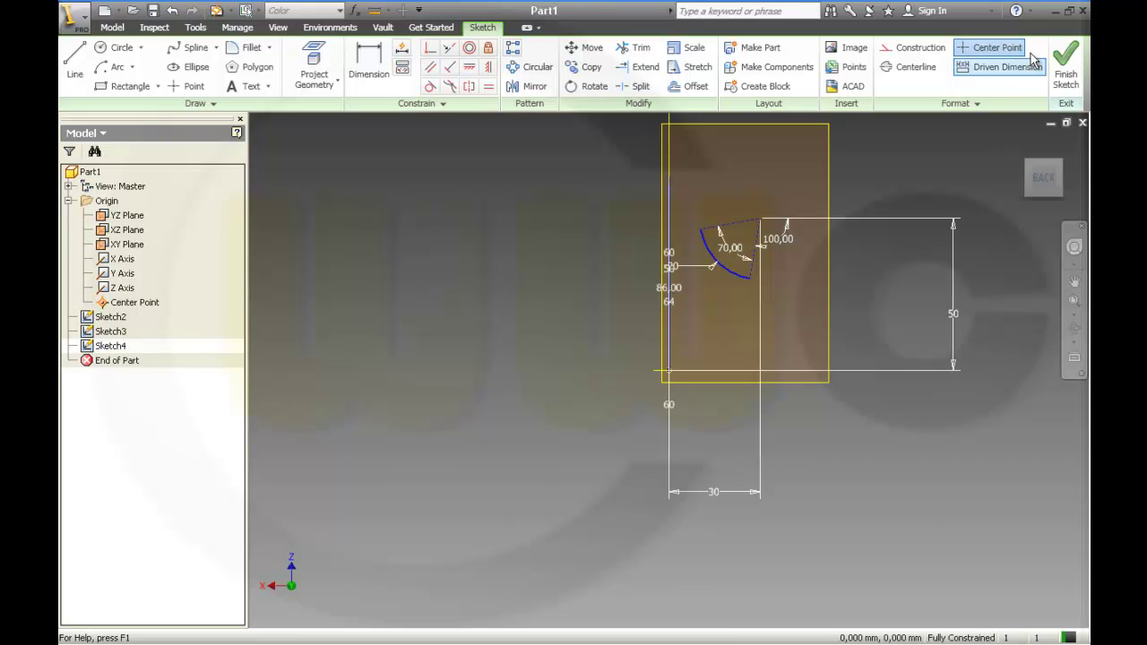
pyautogui.click(1066, 64)
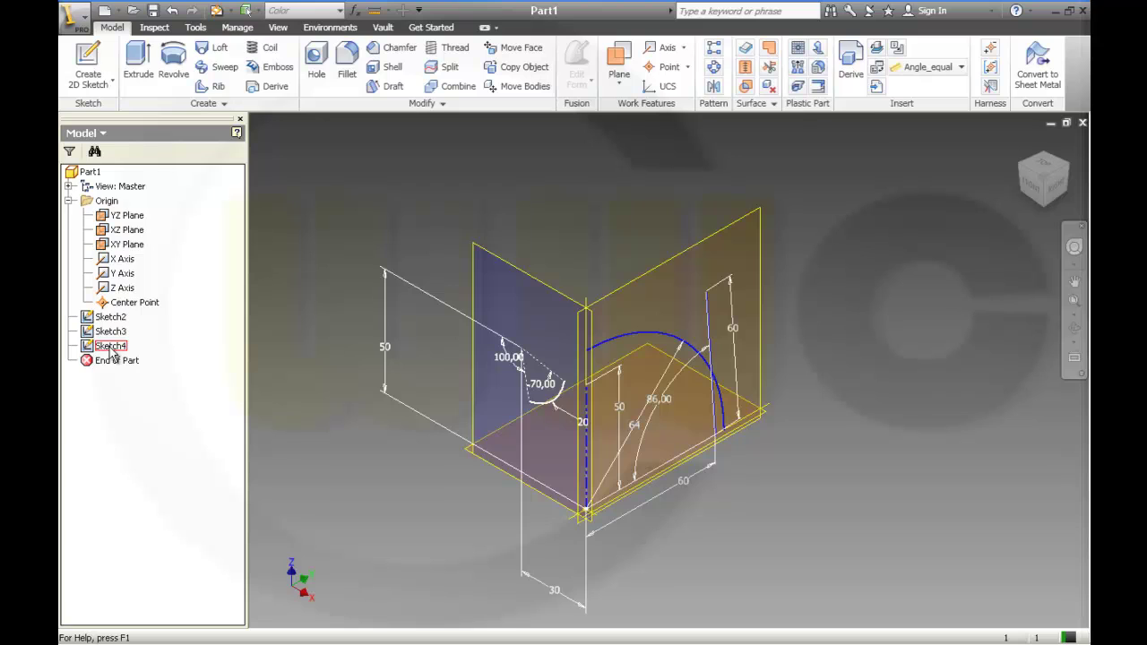
# Step: Reopen the XZ-plane sketch and draw a tangent line about 87 mm long from the small arc's lower endpoint, sloping down away from the vertical axis
pyautogui.doubleClick(111, 348)
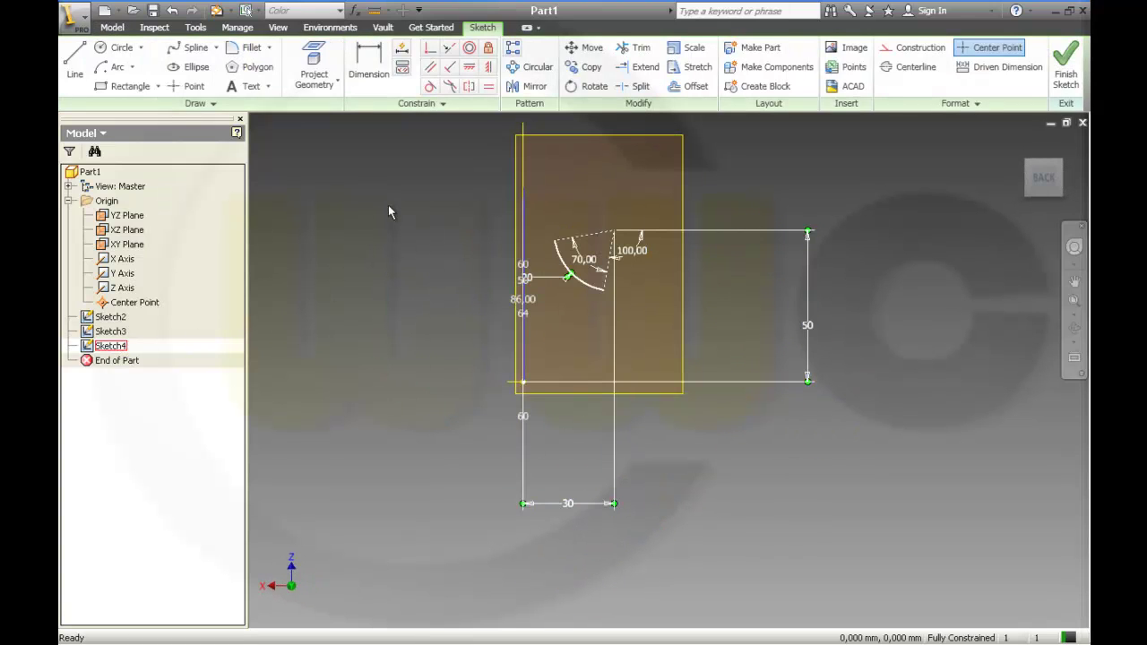
pyautogui.click(75, 64)
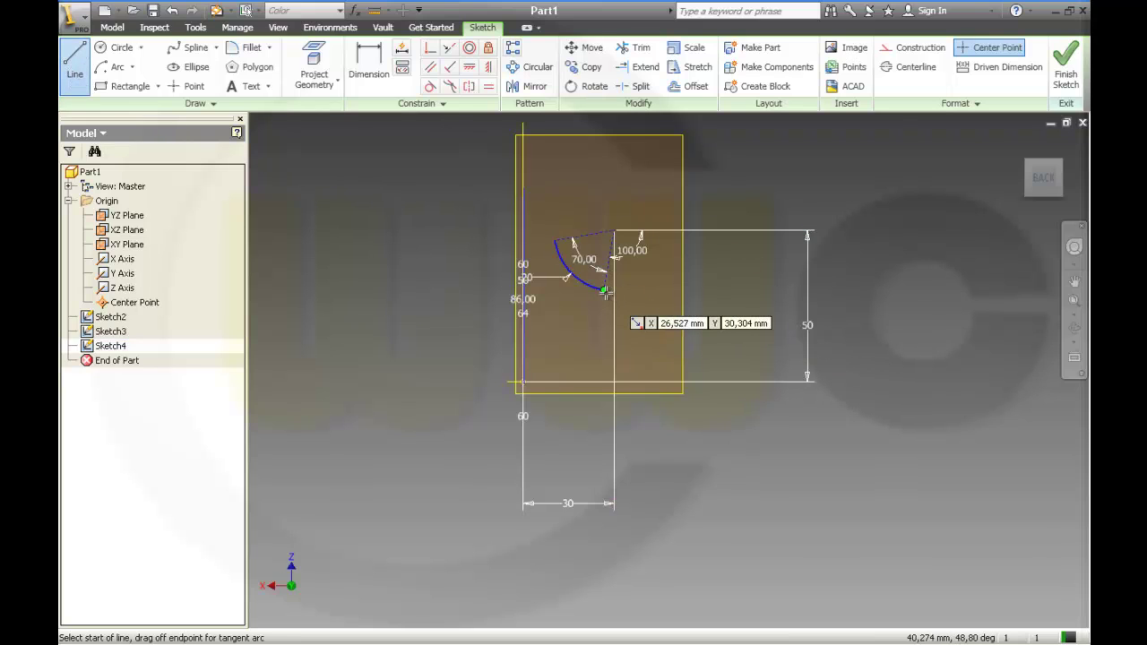
pyautogui.click(604, 290)
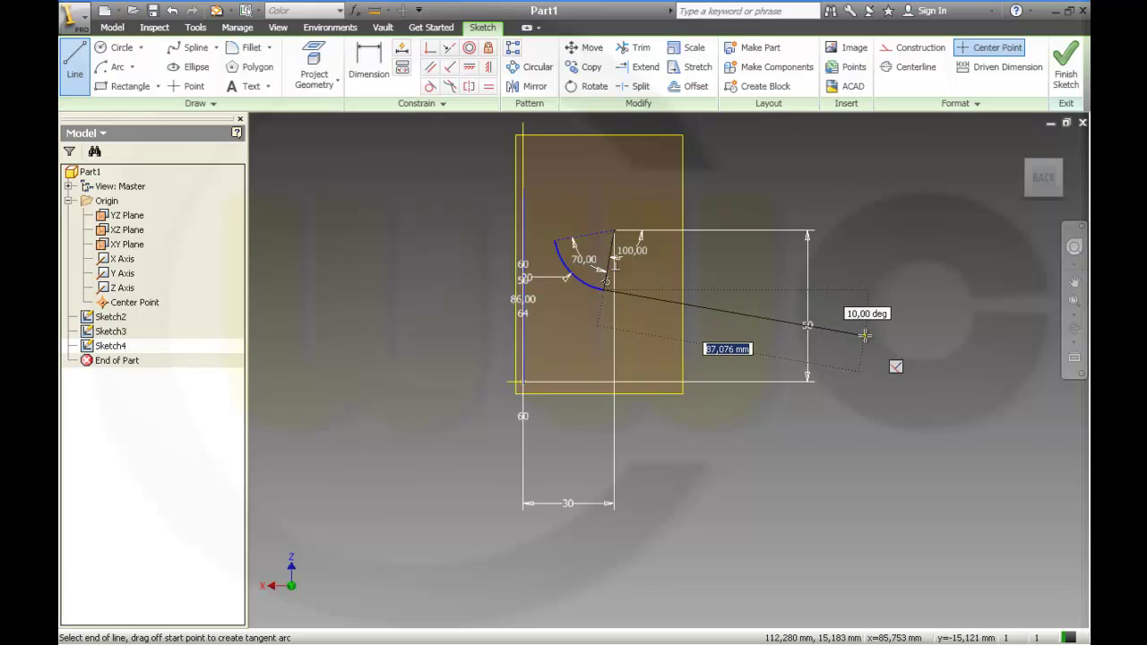
pyautogui.click(865, 335)
pyautogui.press('Escape')
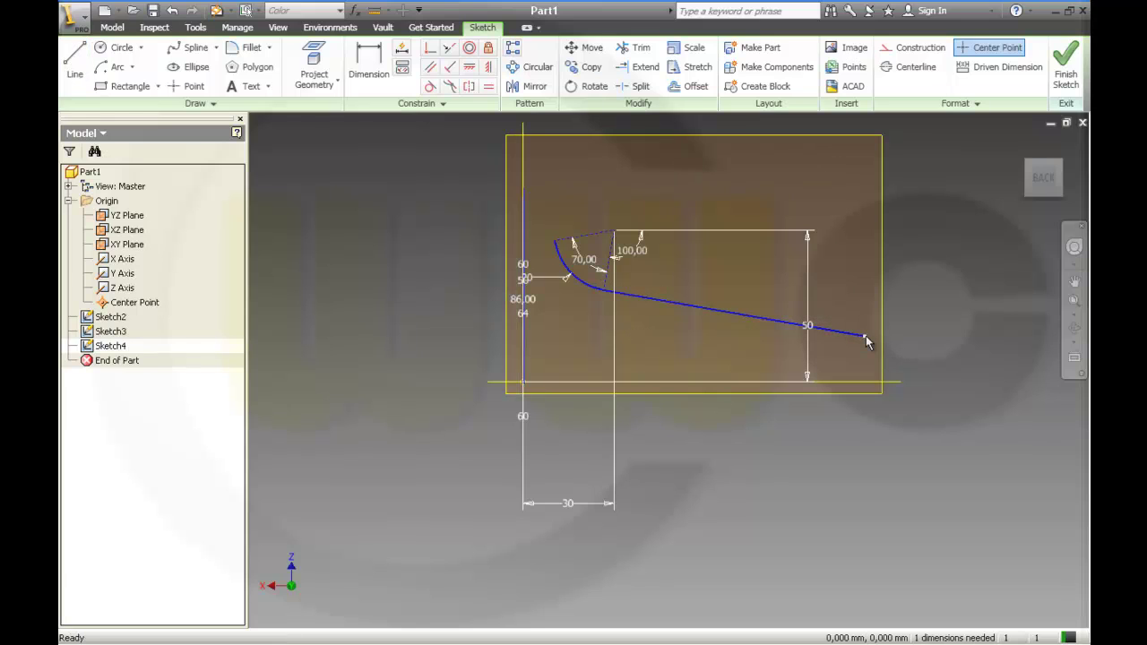
# Step: Draw a second tangent line about 70 mm long upward from the small arc's upper endpoint, slightly crossing the vertical axis
pyautogui.moveTo(685, 356); pyautogui.dragTo(704, 482, button='middle')
pyautogui.click(76, 63)
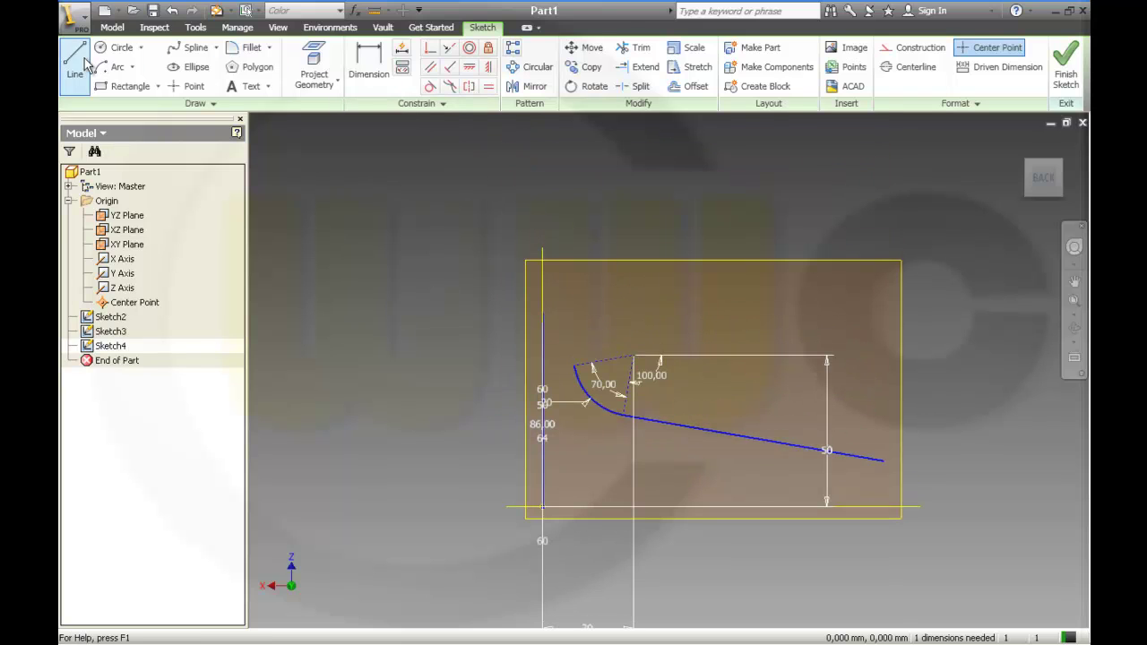
pyautogui.click(574, 360)
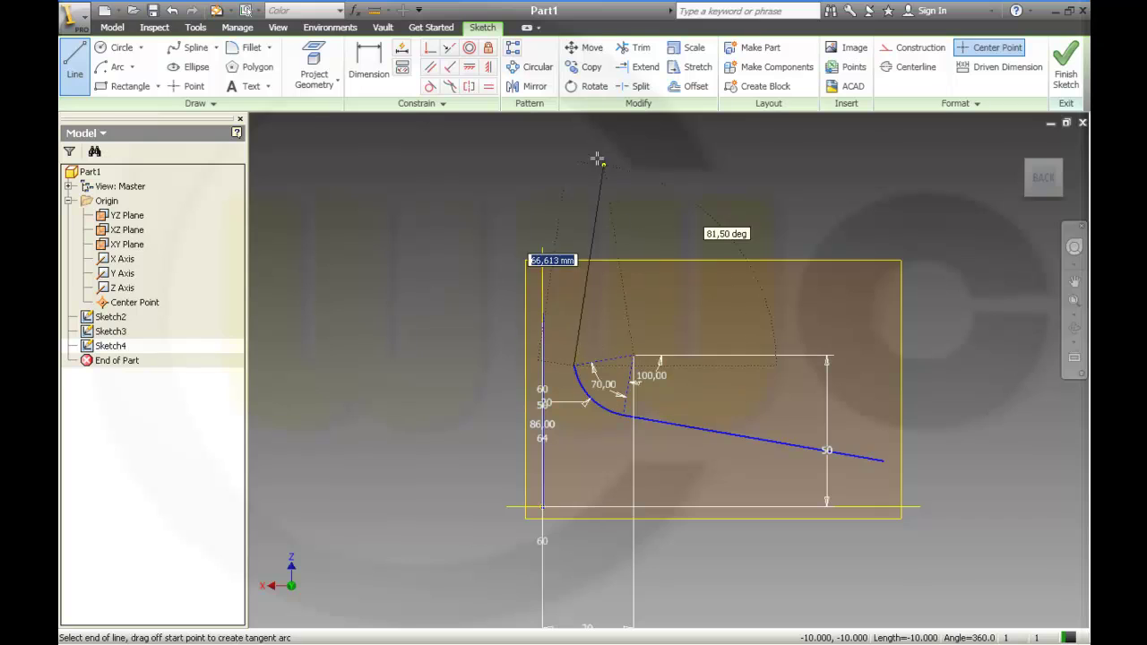
pyautogui.click(536, 157)
pyautogui.press('Escape')
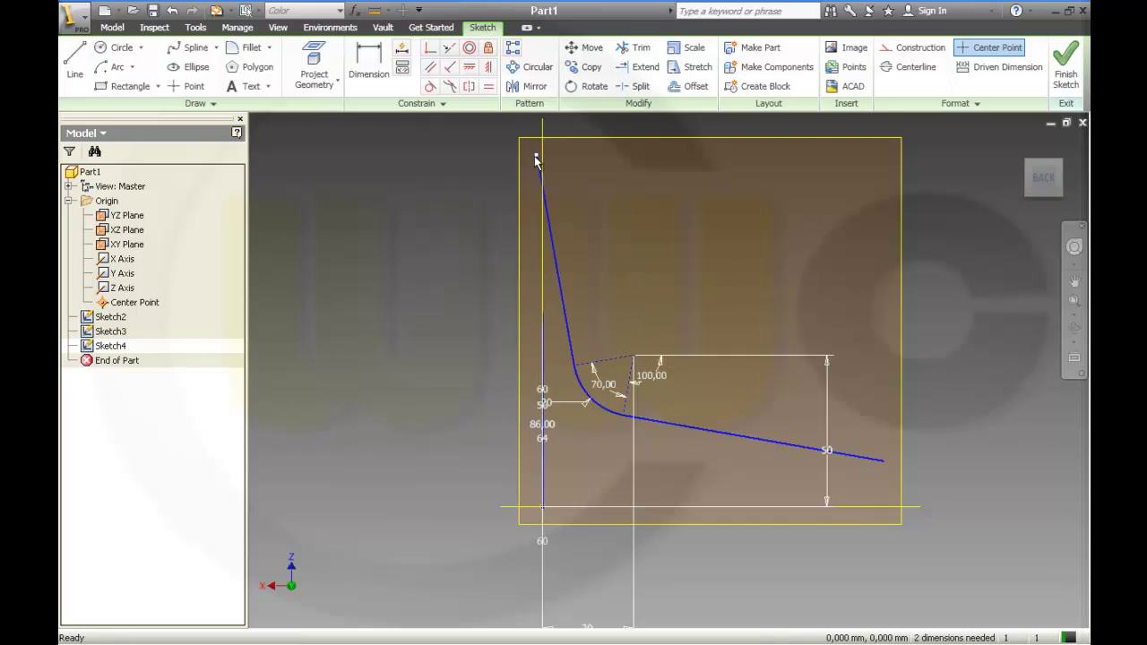
# Step: Dimension the upper tangent line along its own direction and set its length to 50 mm
pyautogui.press('d')
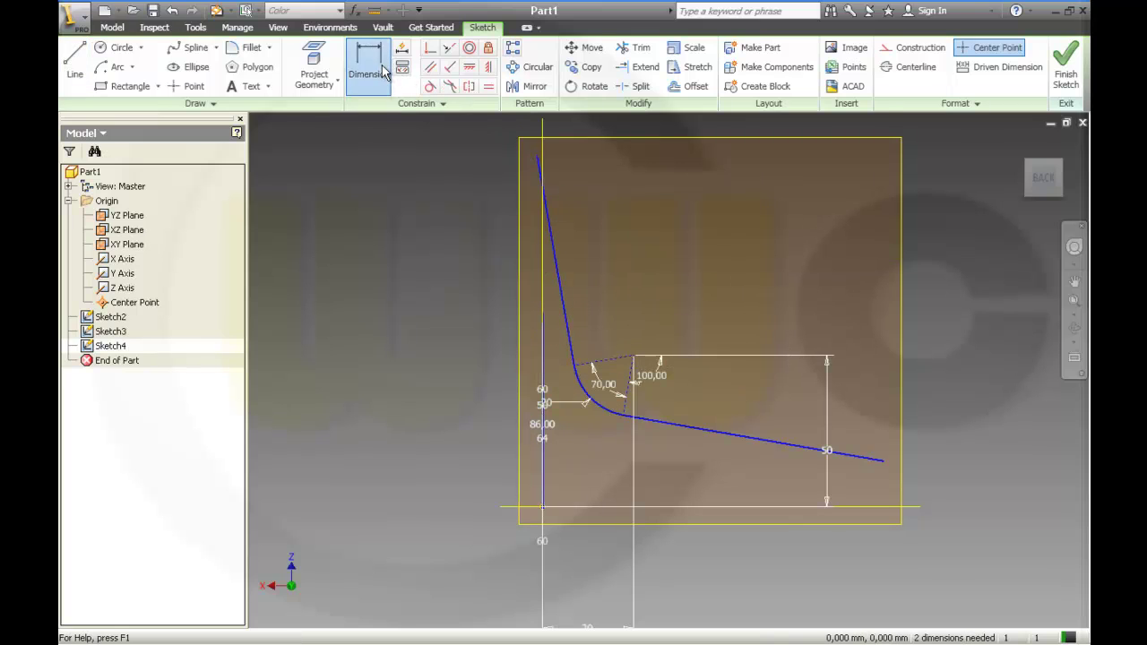
pyautogui.click(561, 267)
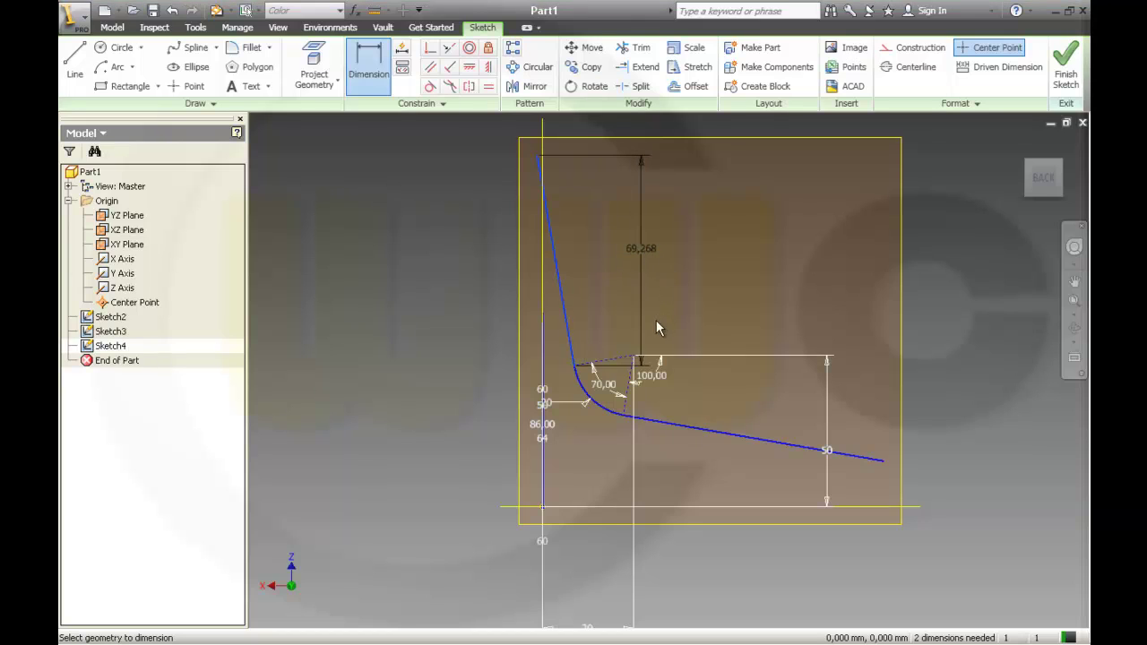
pyautogui.click(634, 260)
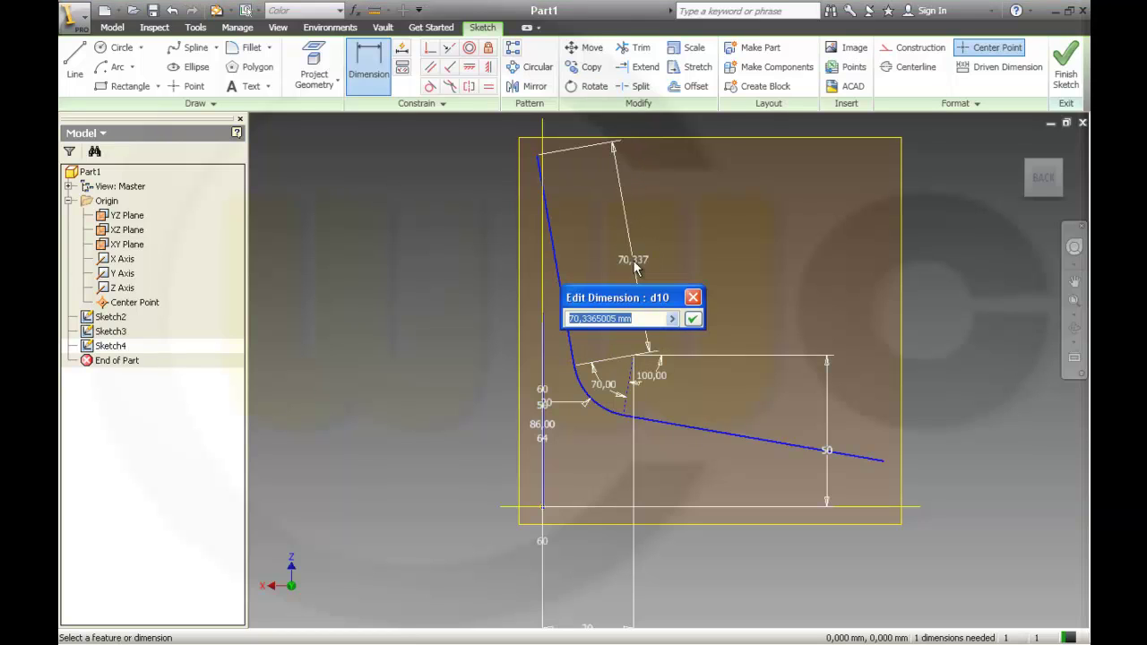
pyautogui.write('60')
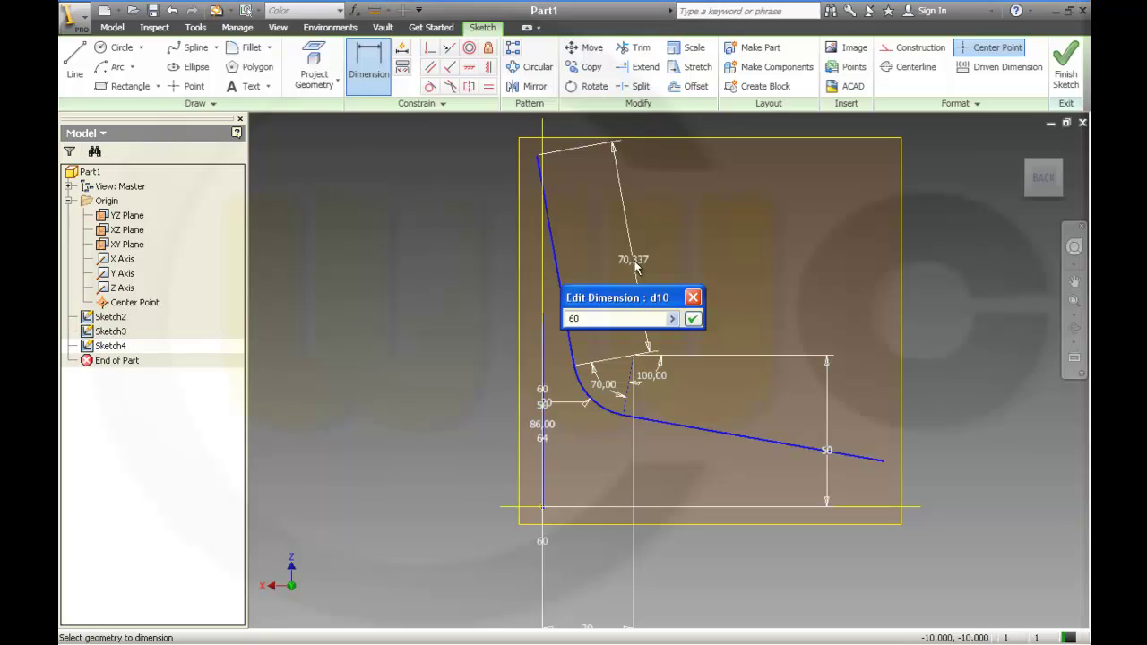
pyautogui.press('Return')
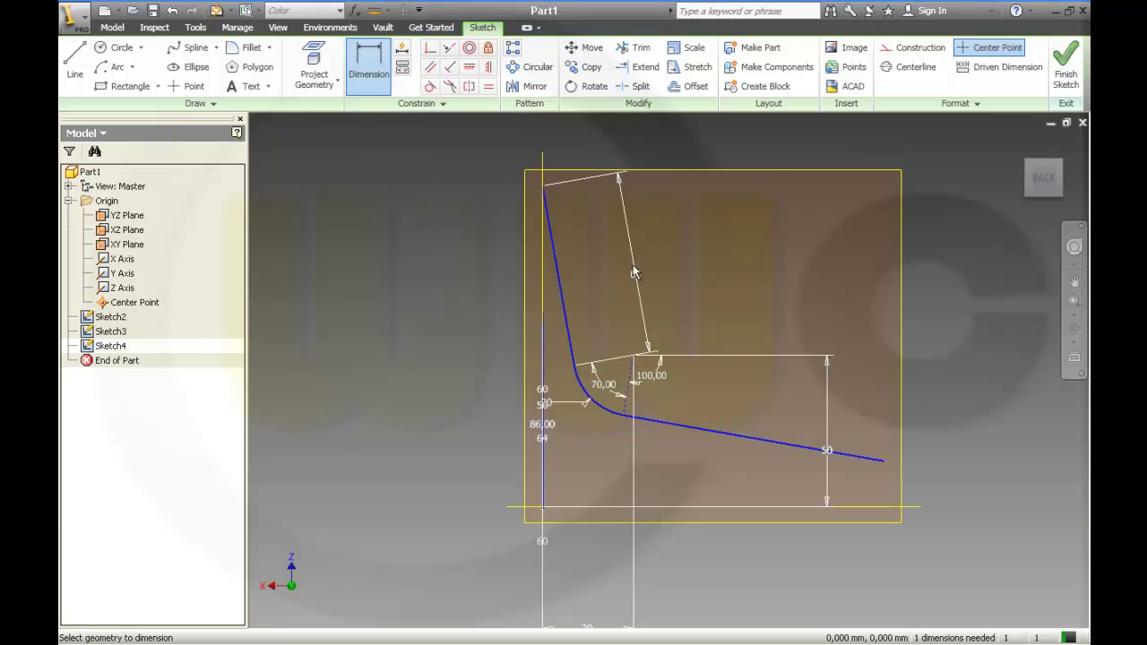
pyautogui.click(634, 273)
pyautogui.write('5')
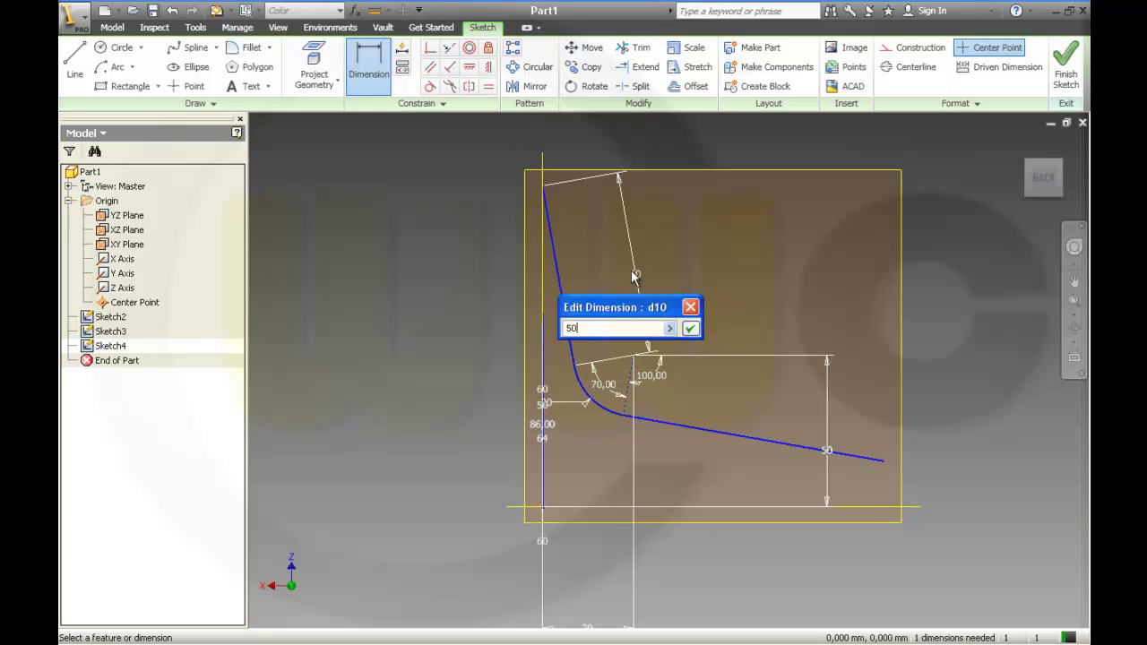
pyautogui.write('0')
pyautogui.press('Return')
# Step: Dimension the lower tangent line along its own direction as 70 mm and finish the sketch
pyautogui.click(827, 454)
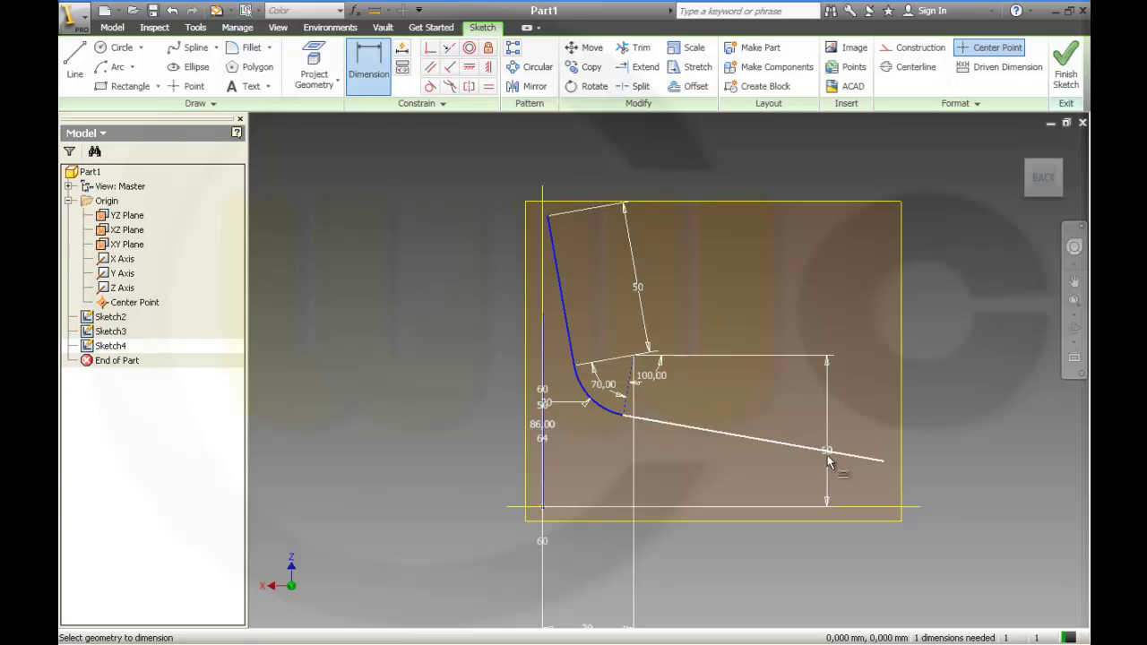
pyautogui.click(782, 484)
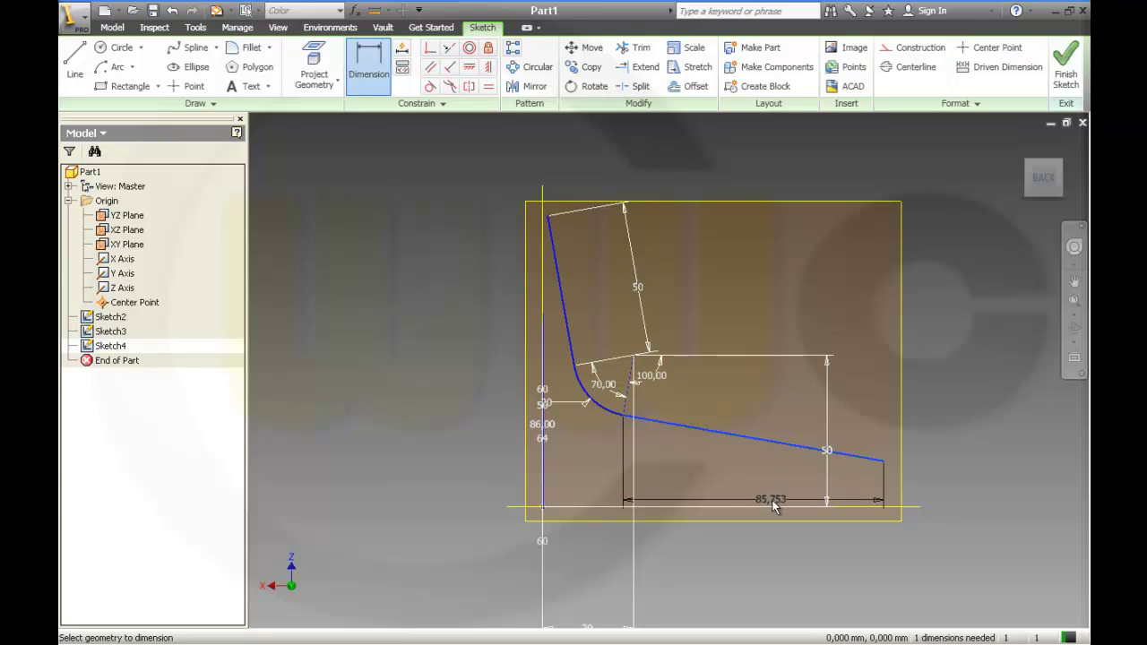
pyautogui.click(775, 506)
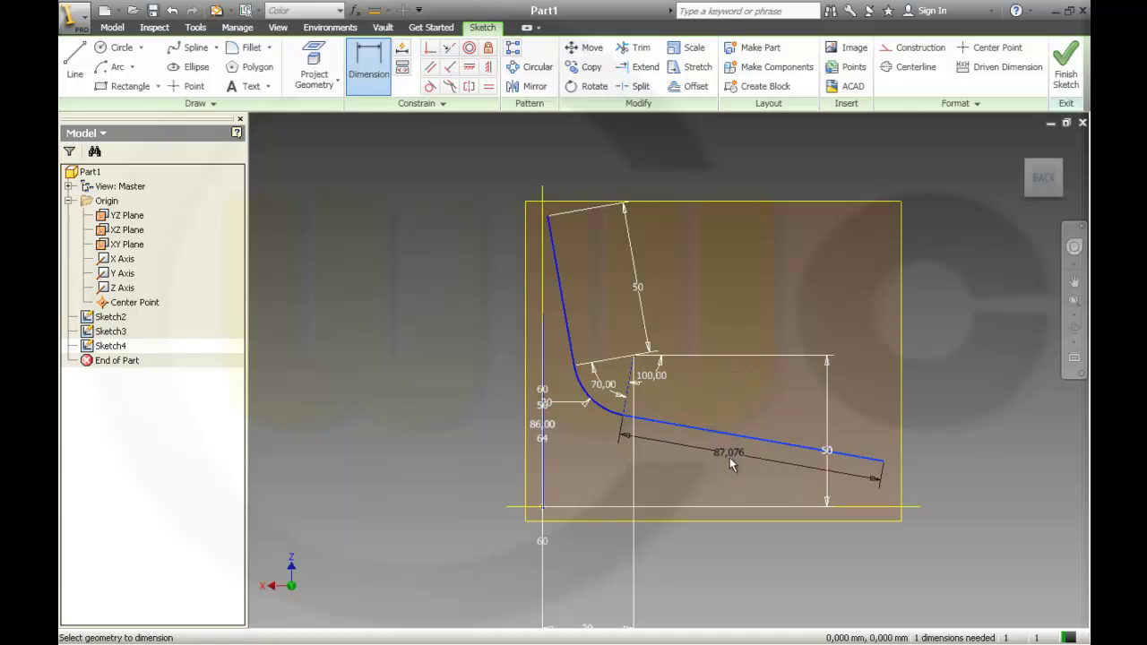
pyautogui.click(724, 473)
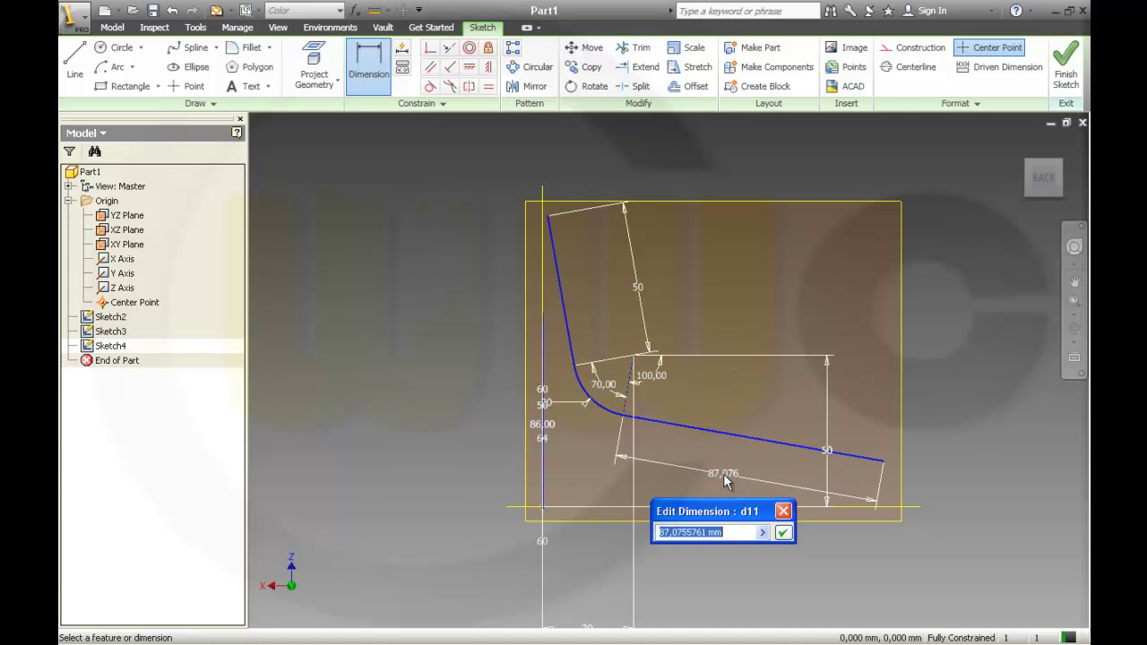
pyautogui.write('70')
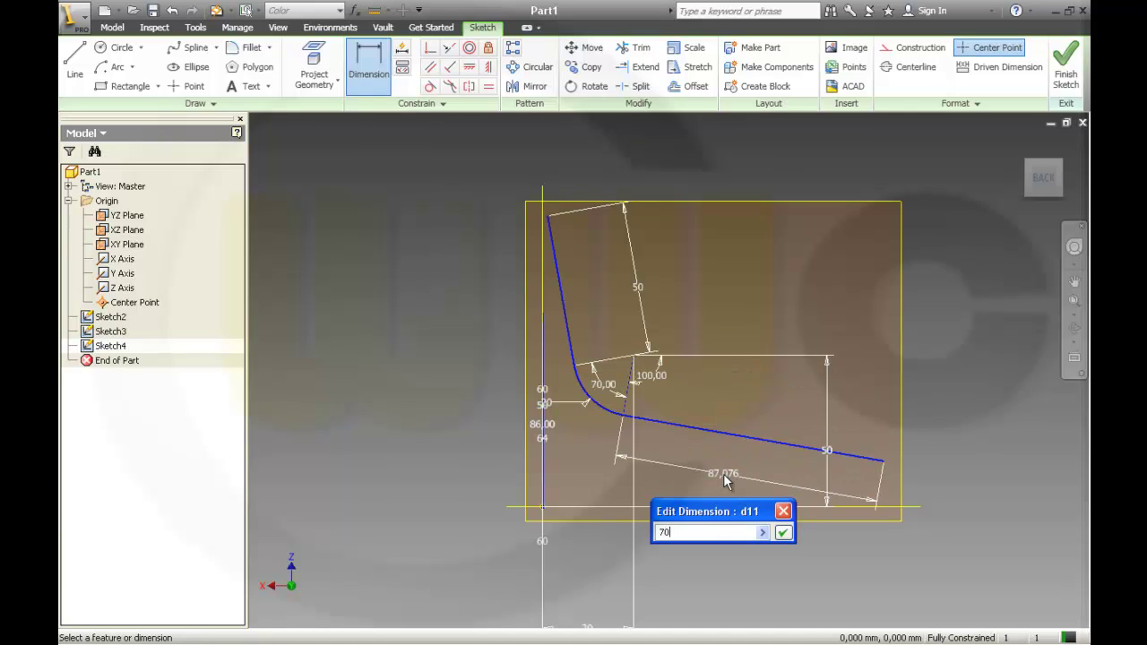
pyautogui.press('Return')
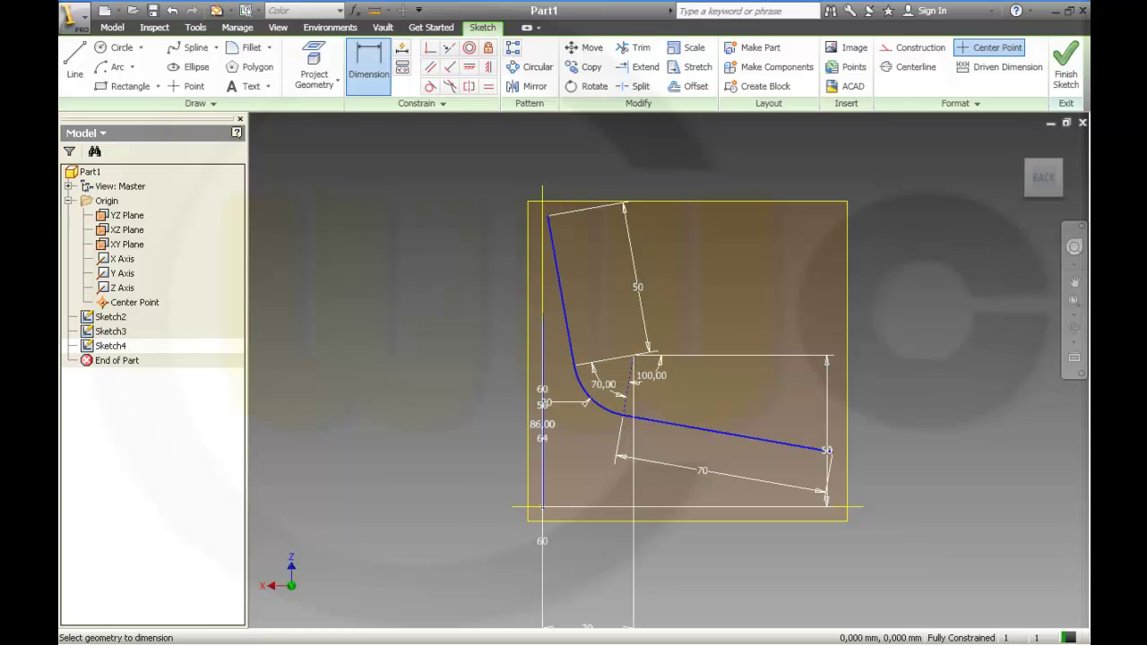
pyautogui.click(1066, 67)
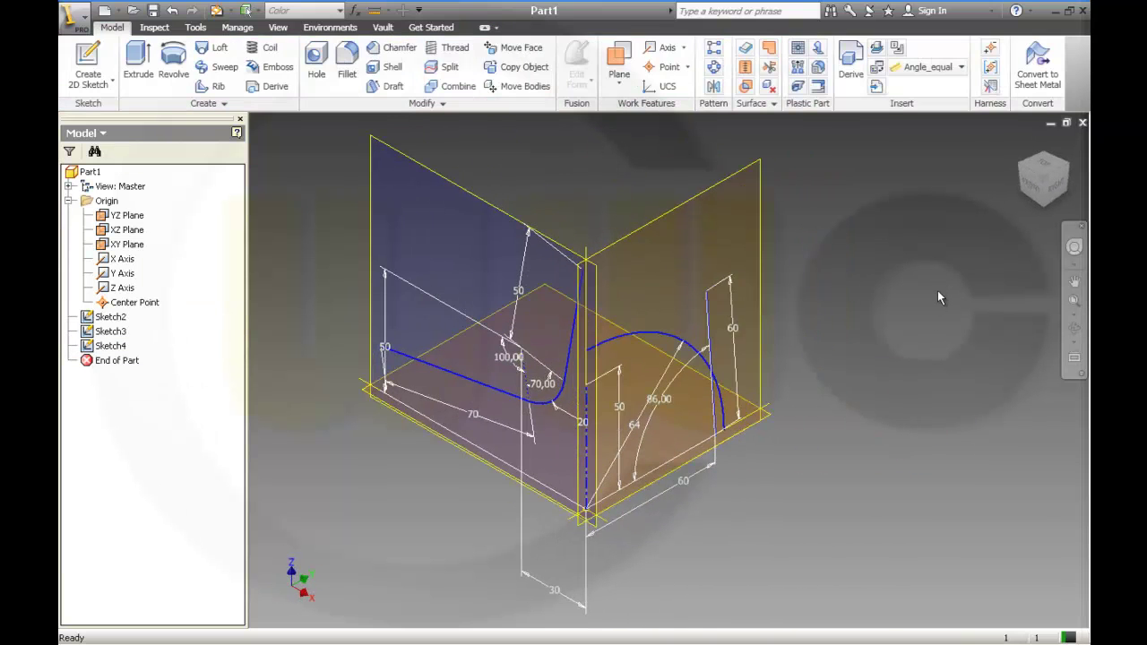
# Step: Start a surface Revolve of the slanted line on the YZ plane about the vertical centerline
pyautogui.keyDown('shift'); pyautogui.moveTo(538, 385); pyautogui.dragTo(658, 391, button='middle'); pyautogui.keyUp('shift')
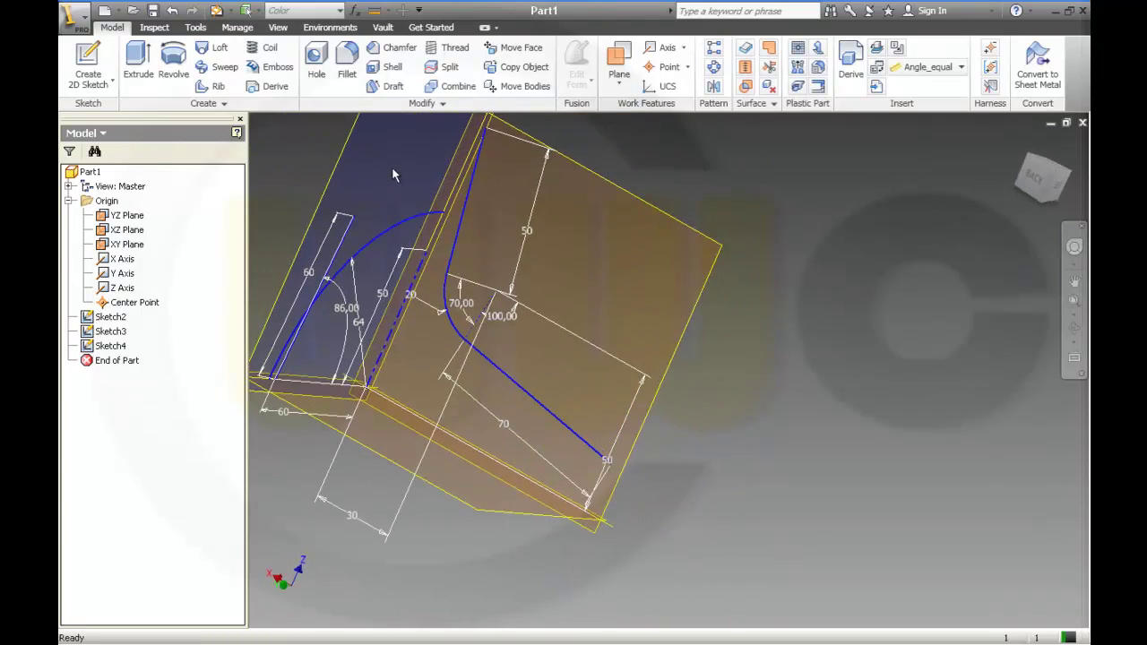
pyautogui.click(117, 317)
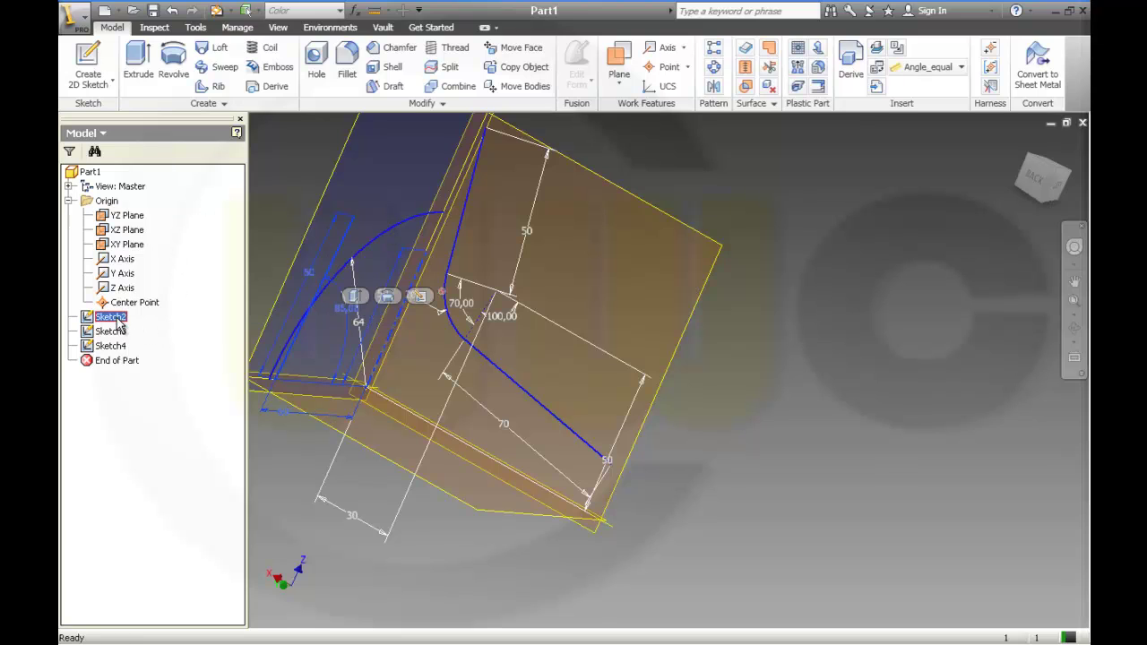
pyautogui.click(176, 61)
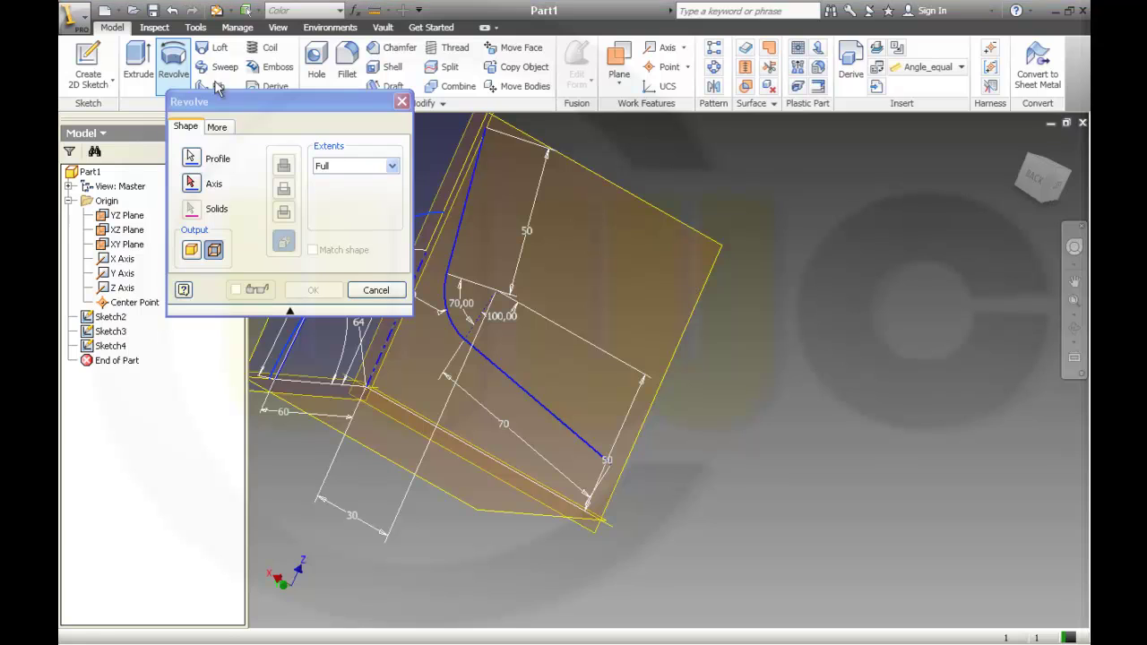
pyautogui.moveTo(312, 524); pyautogui.dragTo(450, 540, button='middle')
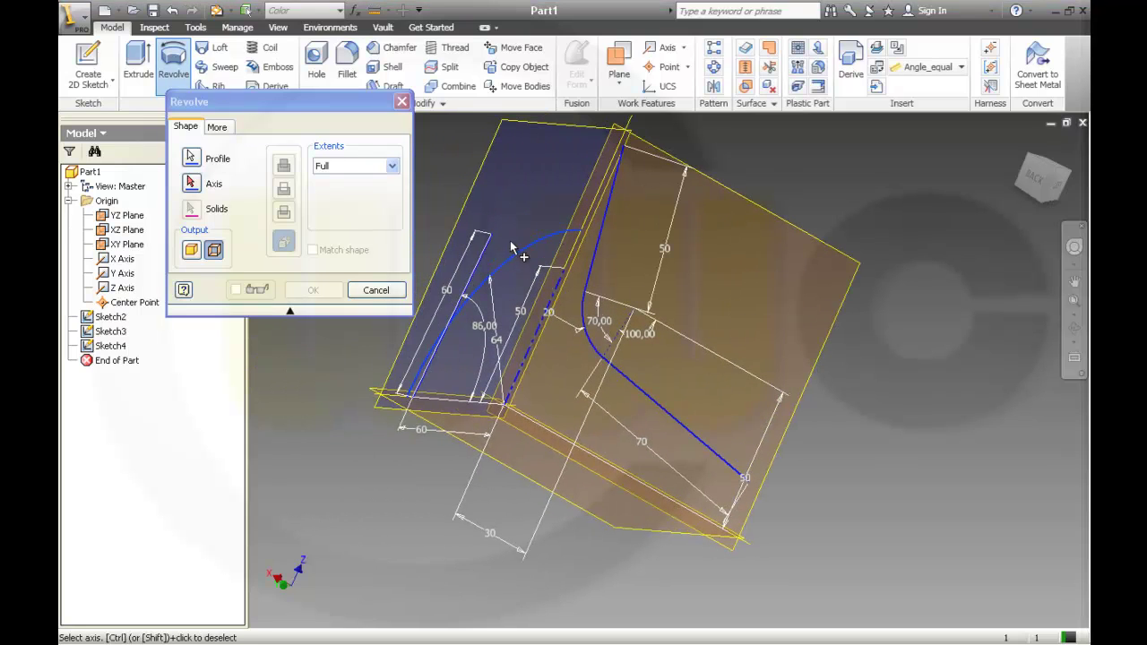
pyautogui.click(205, 163)
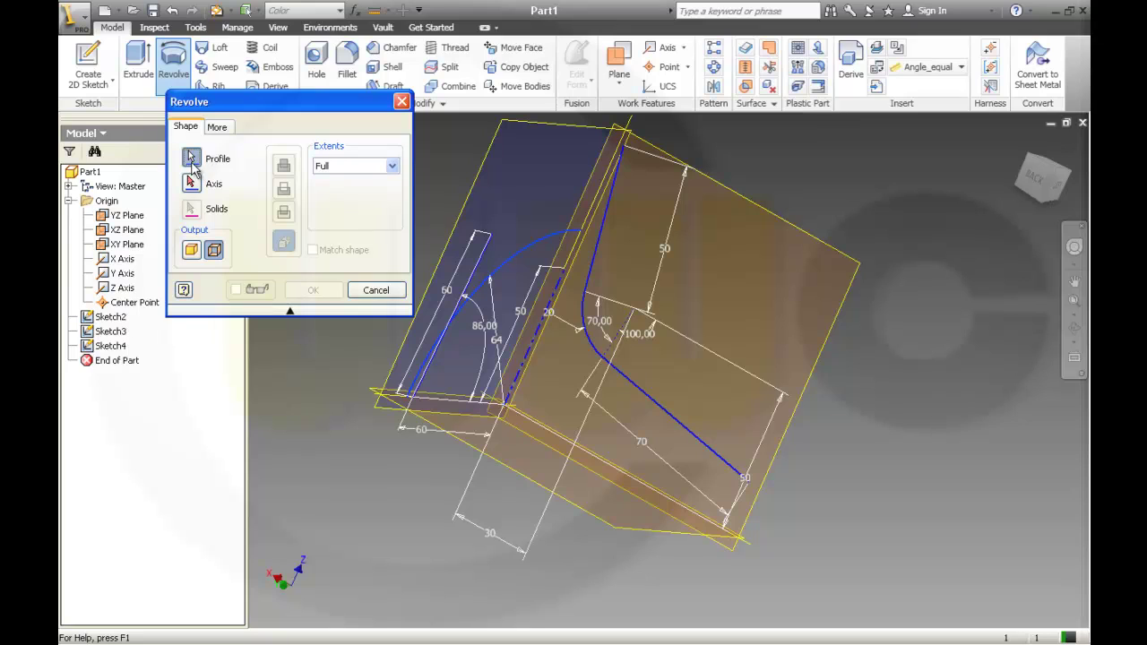
pyautogui.click(470, 291)
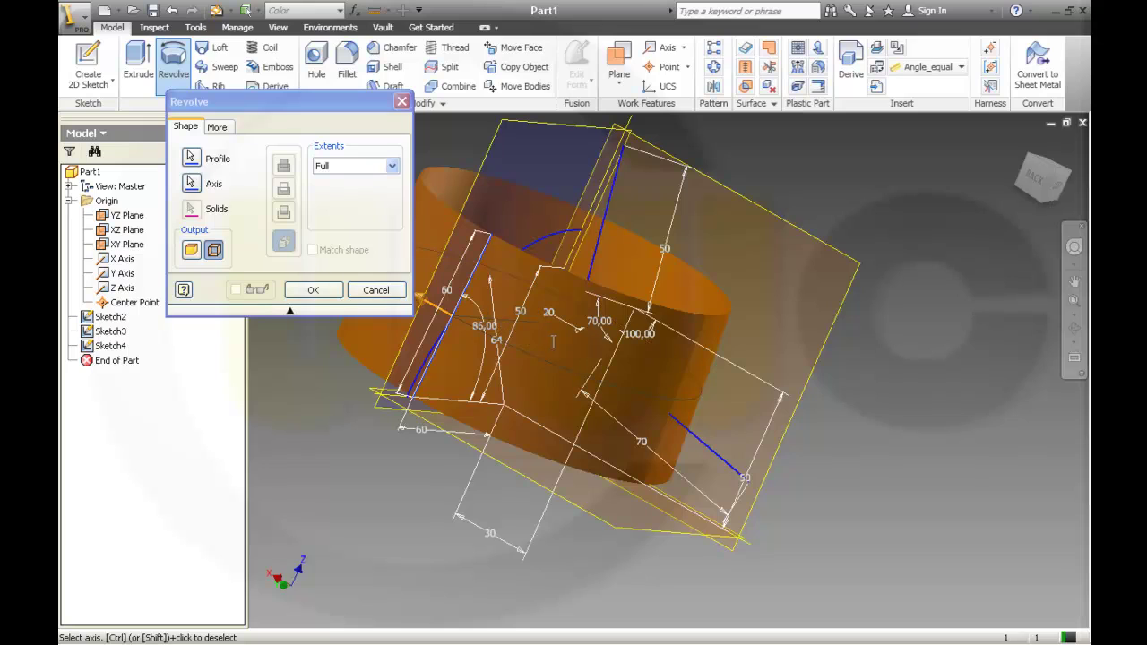
# Step: Limit the revolve to a 90-degree angle in Direction 1, toward the XZ-plane sketch, and create the surface
pyautogui.click(499, 345)
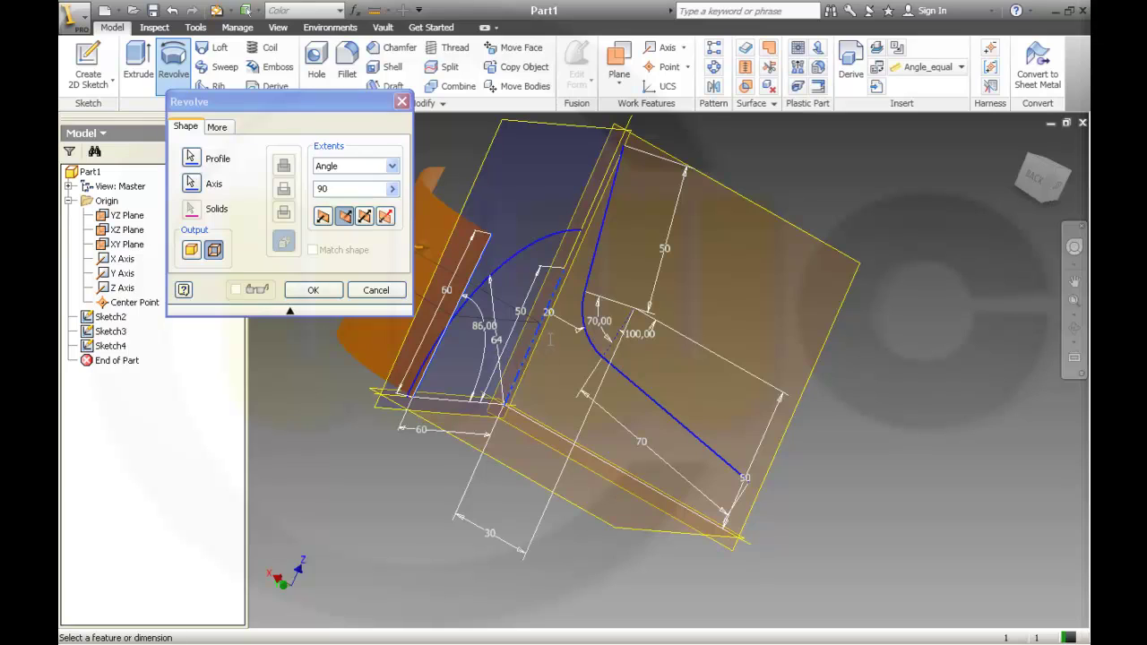
pyautogui.rightClick(566, 391)
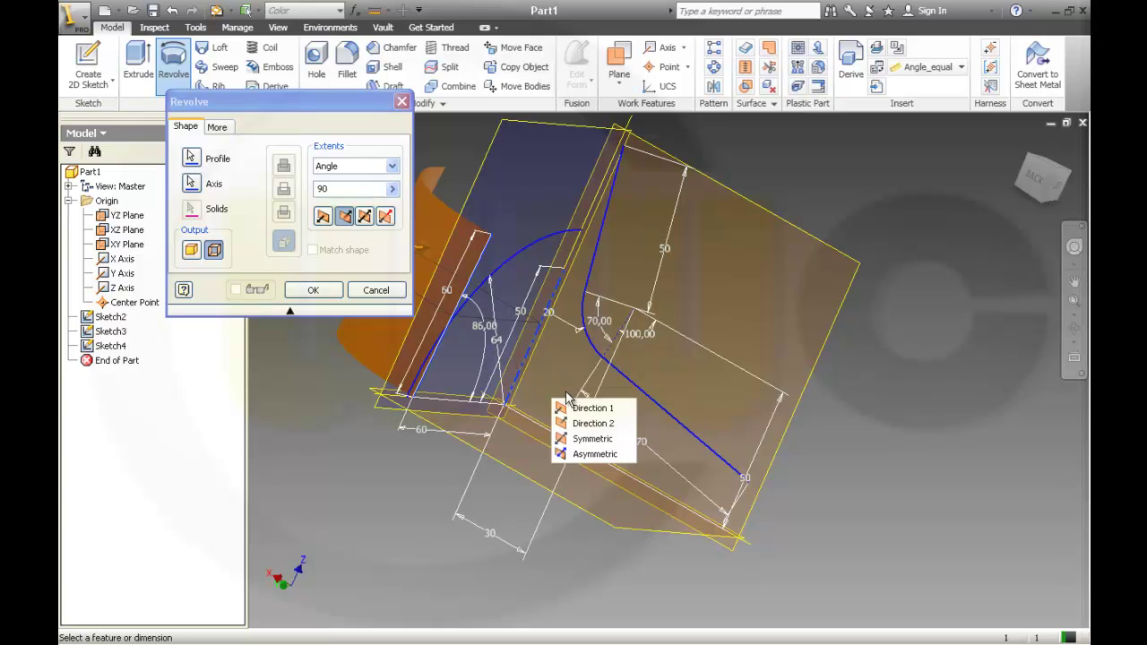
pyautogui.click(572, 420)
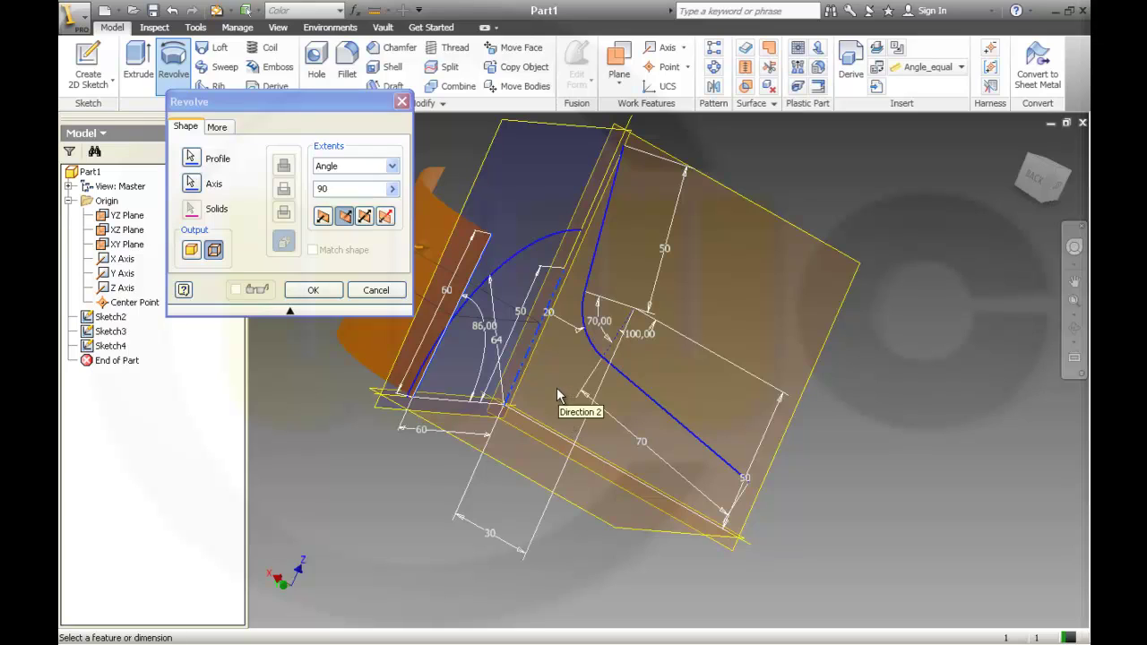
pyautogui.rightClick(560, 389)
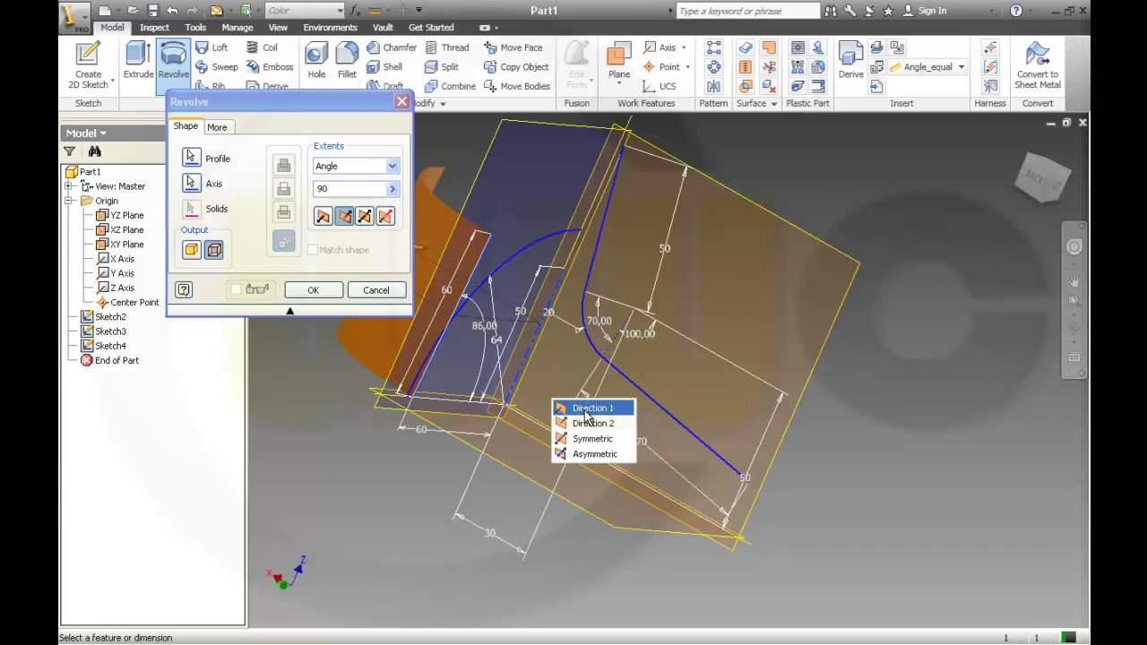
pyautogui.click(584, 409)
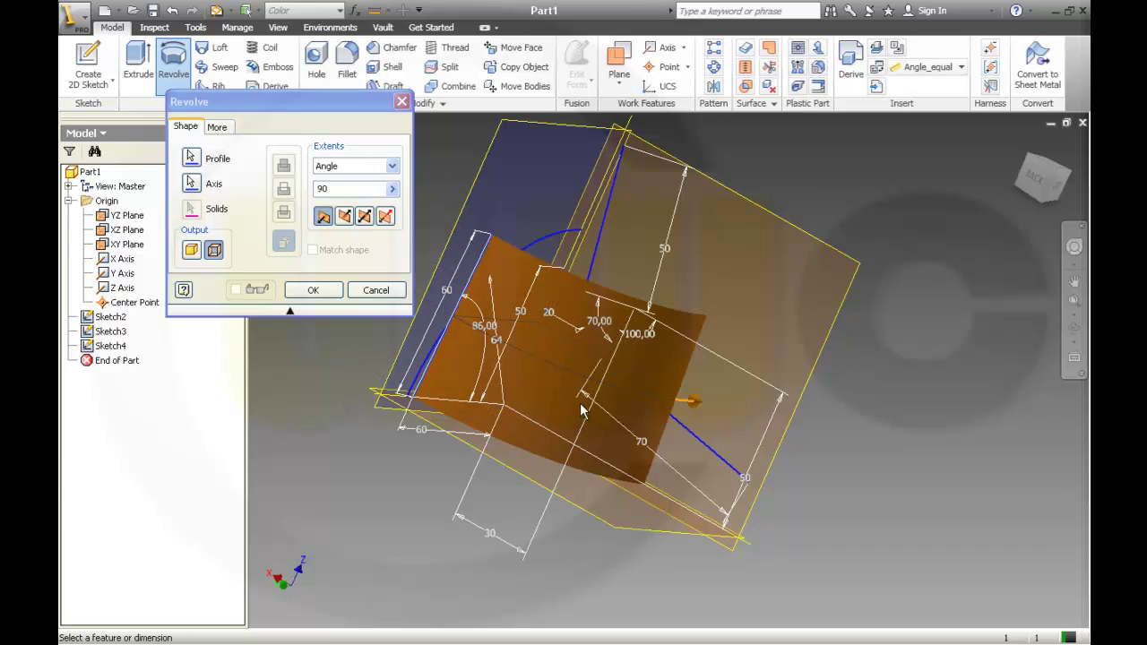
pyautogui.click(333, 294)
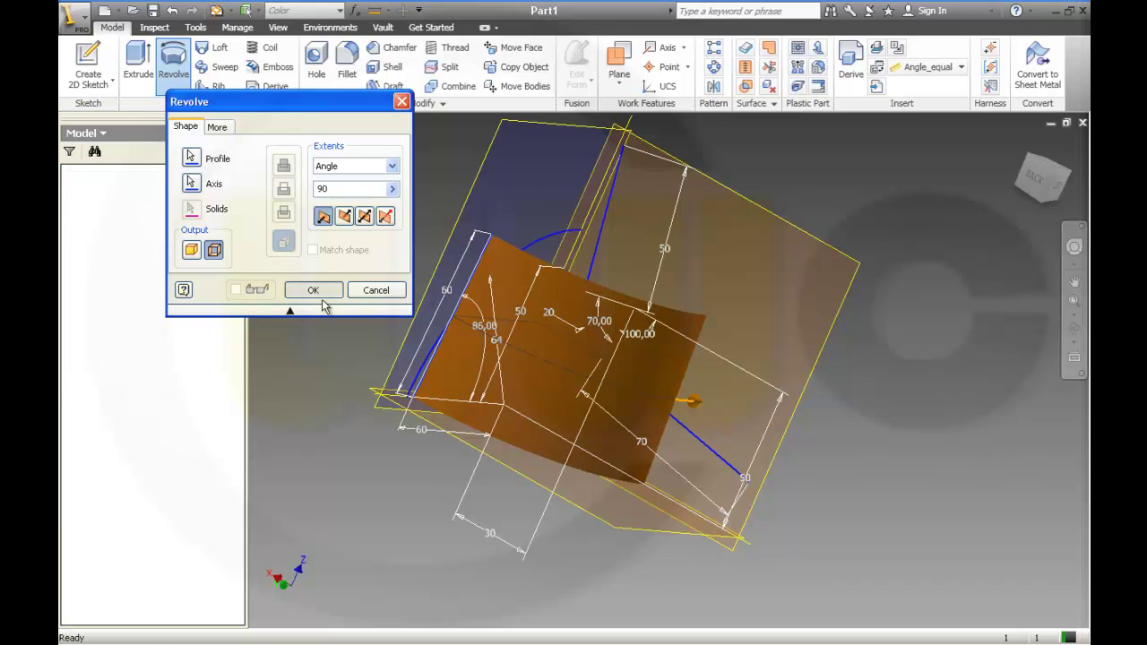
# Step: Extrude the arc profile on the side plane as a surface 60 mm in Direction 2, through the revolved surface
pyautogui.moveTo(592, 280)
pyautogui.keyDown('shift'); pyautogui.mouseDown(button='middle')
pyautogui.moveTo(523, 299)
pyautogui.moveTo(536, 296)
pyautogui.mouseUp(button='middle'); pyautogui.keyUp('shift')
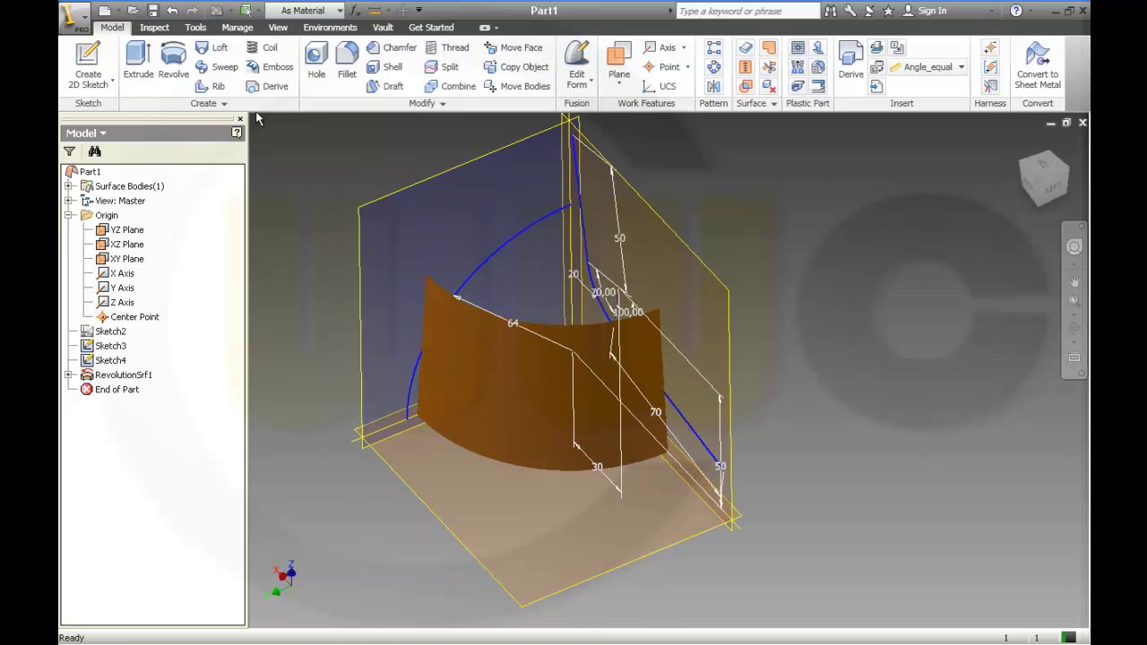
pyautogui.click(138, 67)
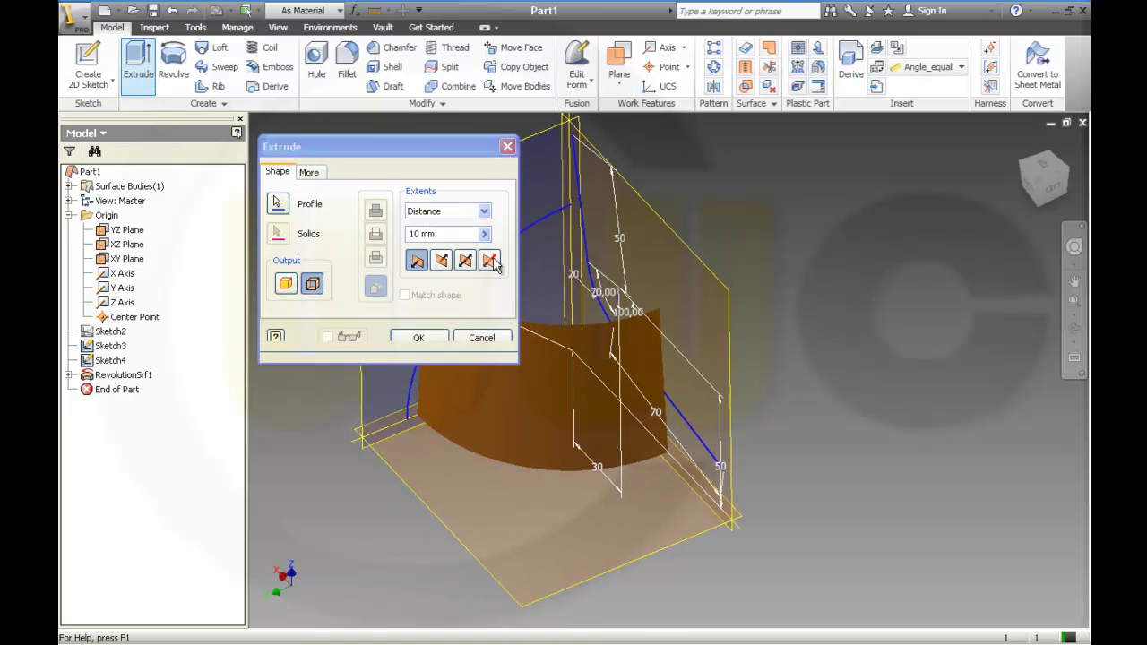
pyautogui.moveTo(436, 157); pyautogui.dragTo(238, 242)
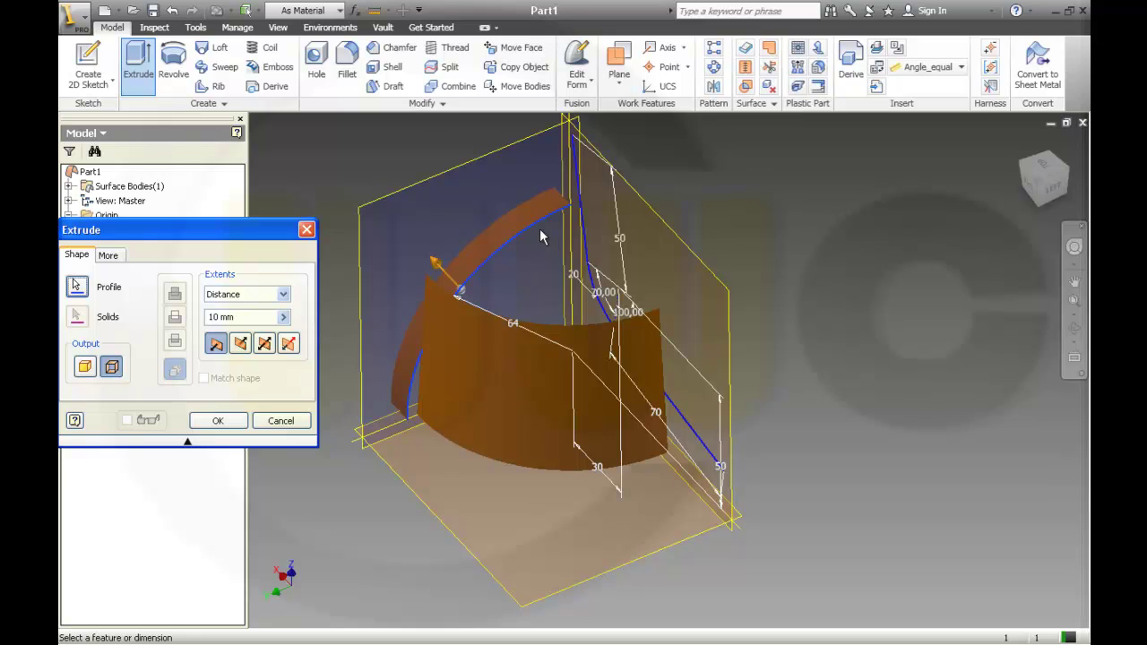
pyautogui.click(240, 344)
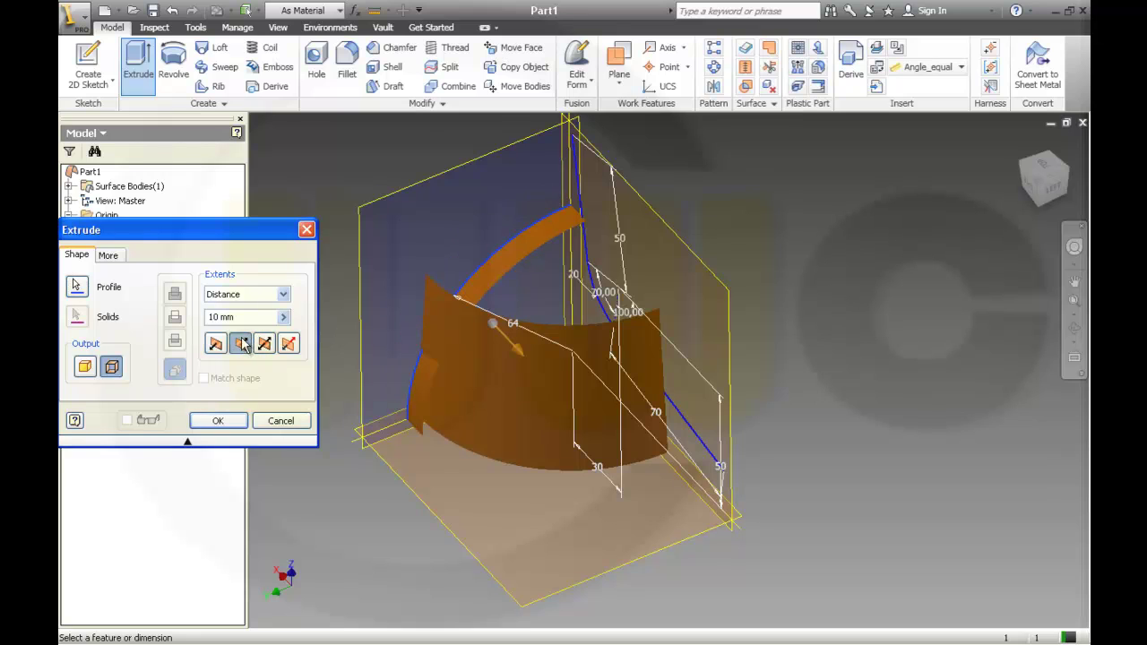
pyautogui.click(231, 316)
pyautogui.write('40')
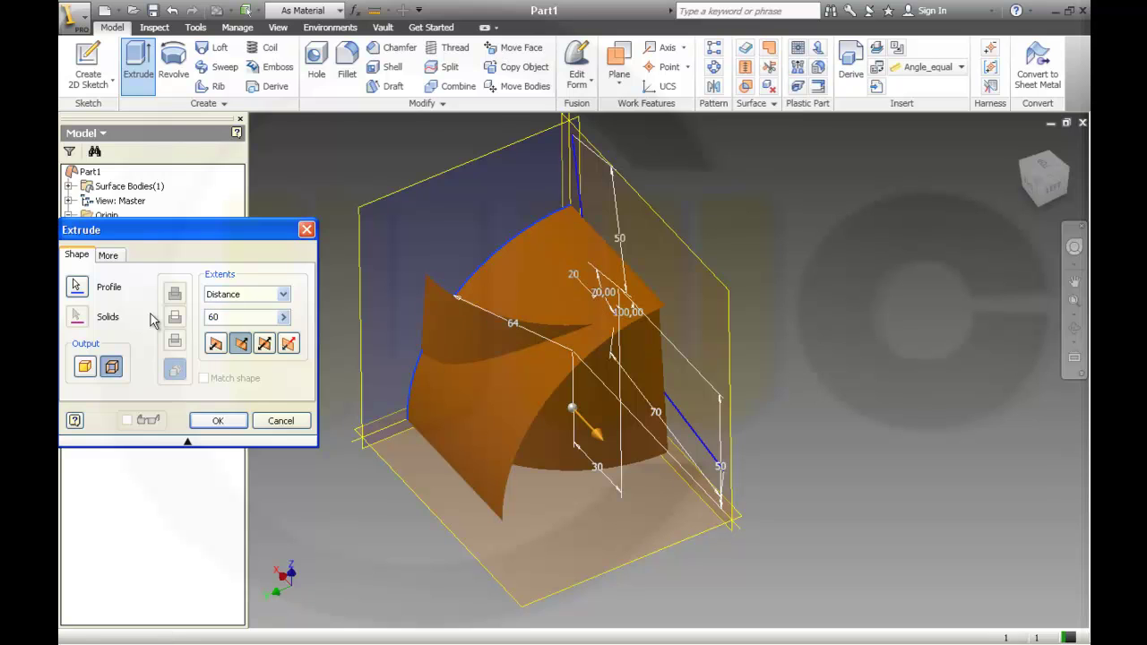
pyautogui.press('Return')
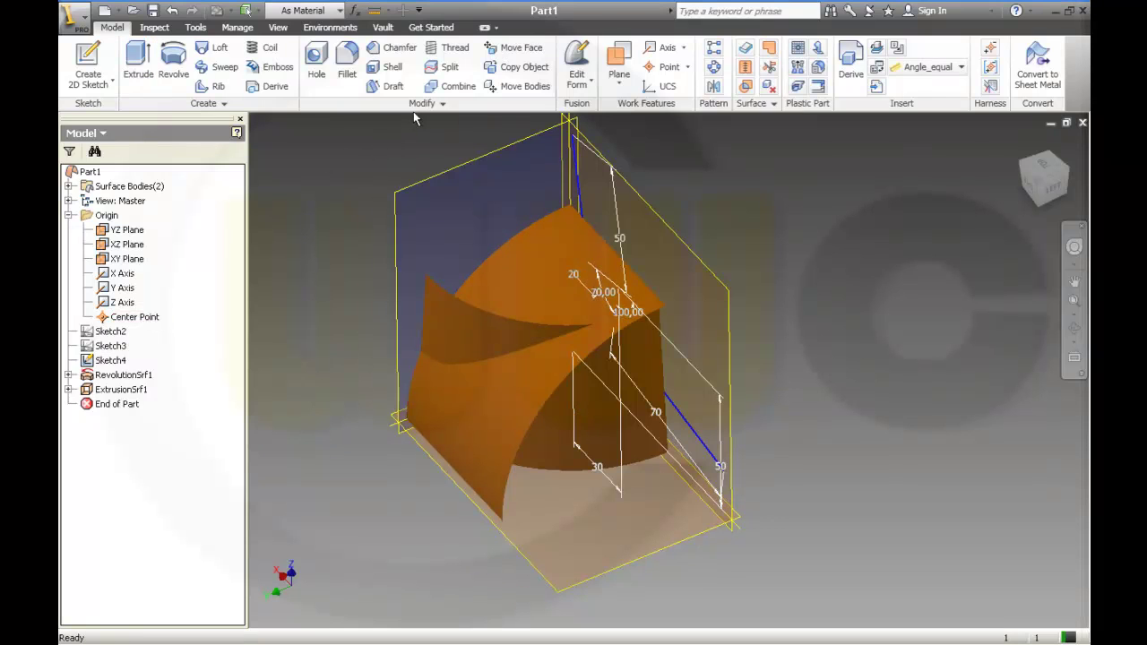
# Step: Extrude the line-arc-line profile as a surface 60 mm in Direction 1, across the revolved and arched surfaces
pyautogui.click(138, 63)
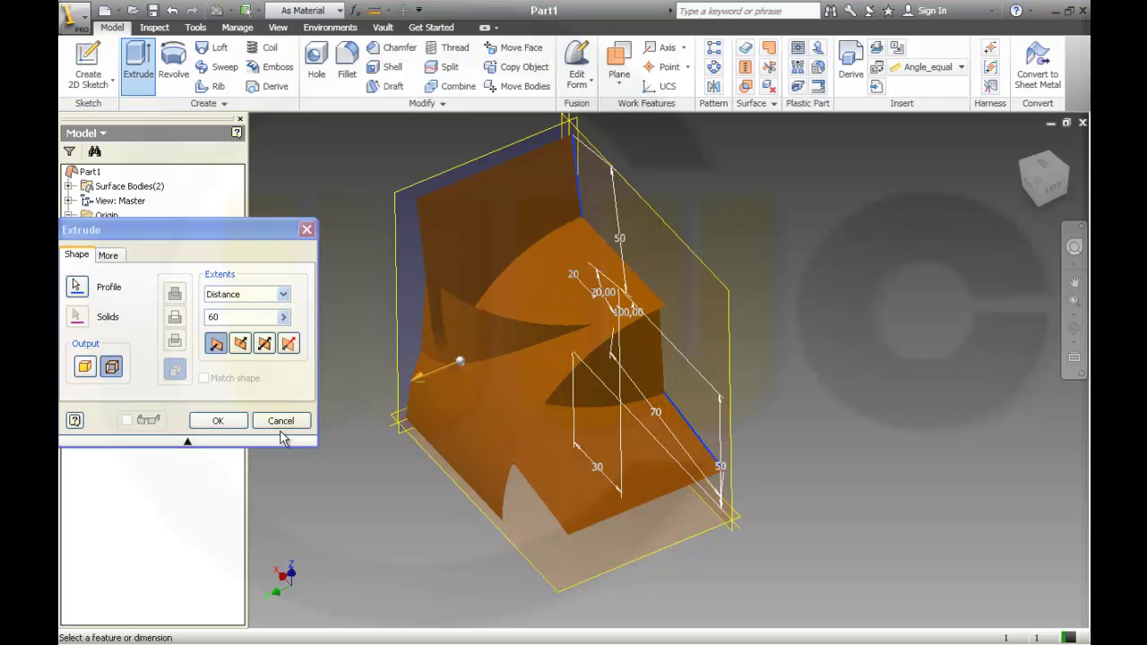
pyautogui.click(218, 420)
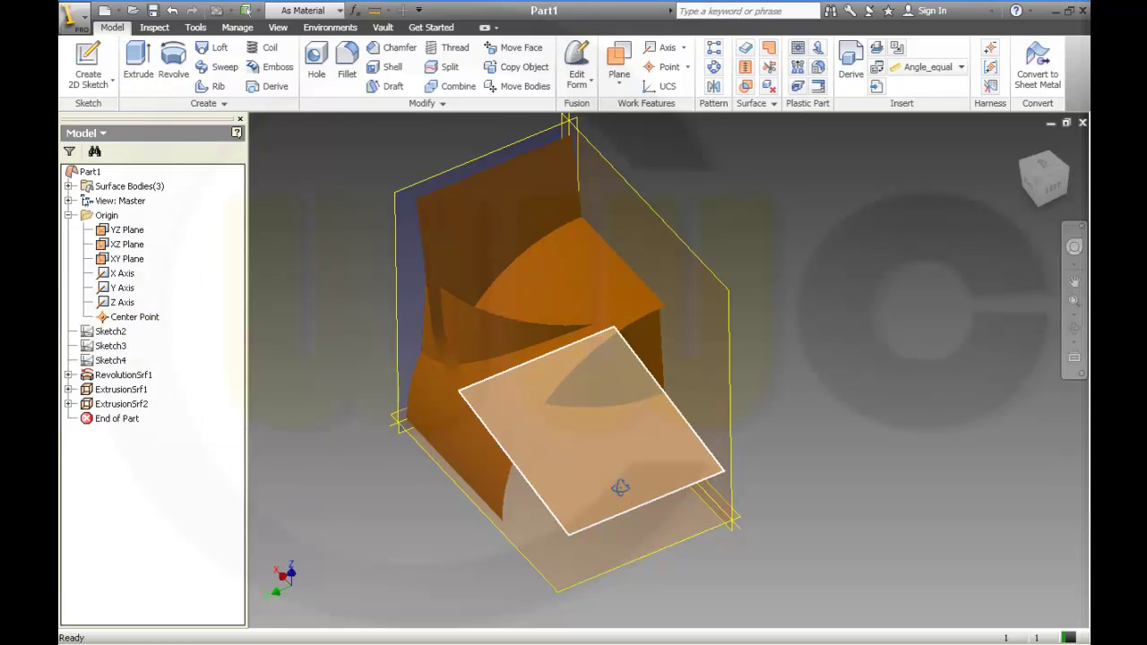
# Step: Trim the revolved surface with the bent extruded surface as cutting tool, removing the portion above it
pyautogui.keyDown('shift'); pyautogui.moveTo(620, 487); pyautogui.dragTo(828, 231, button='middle'); pyautogui.keyUp('shift')
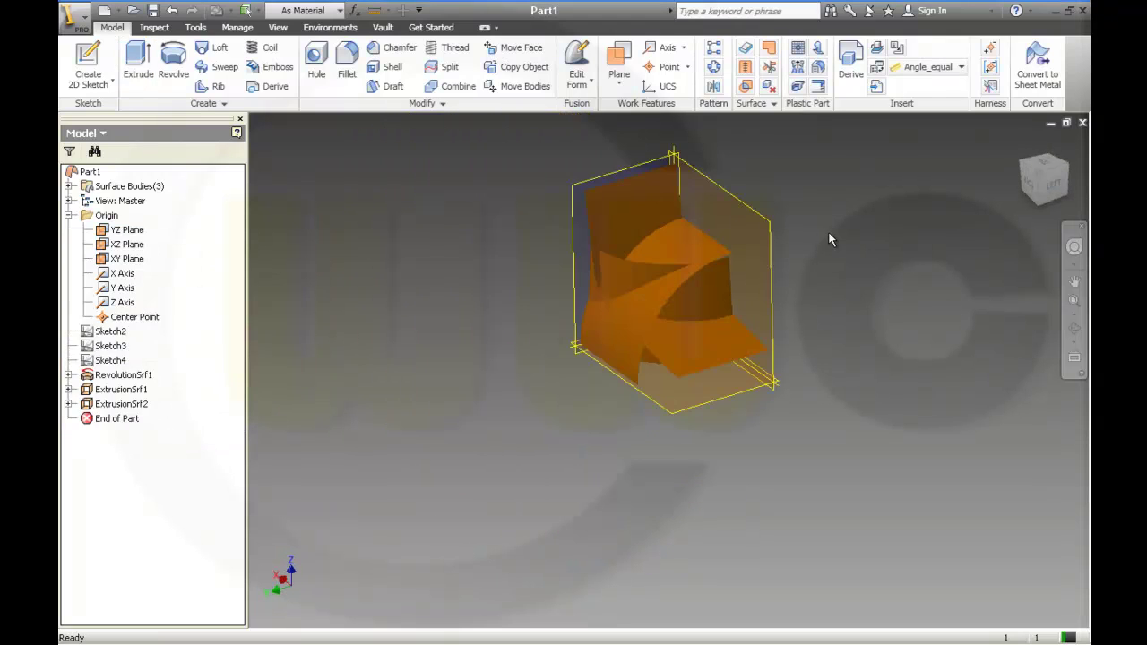
pyautogui.scroll(3, 829, 241)
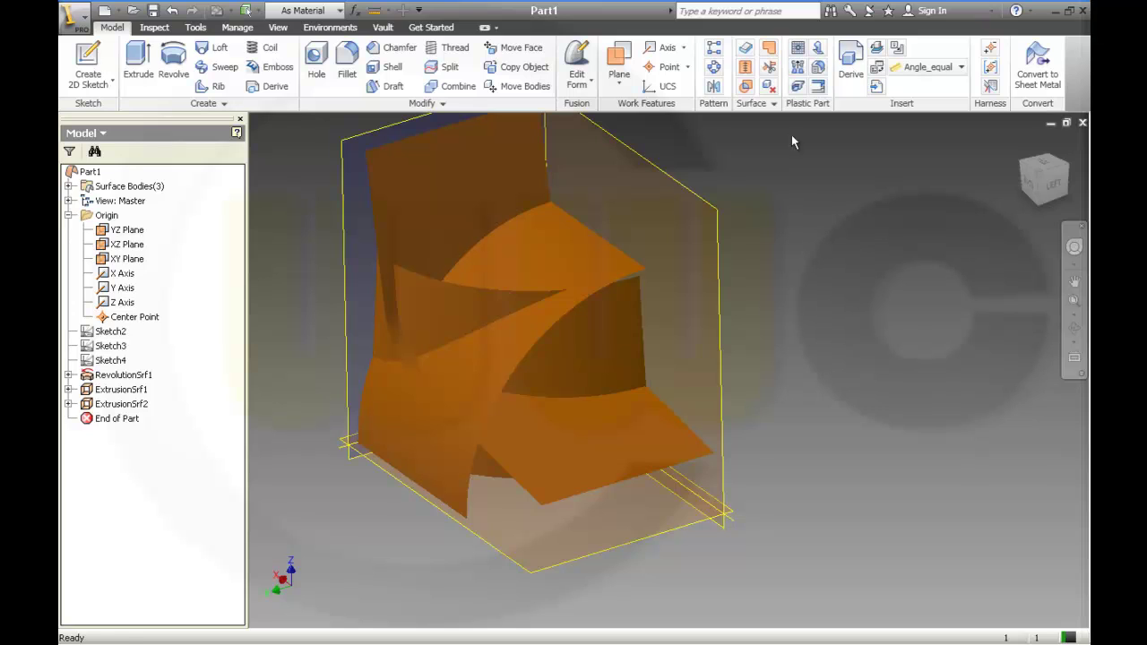
pyautogui.click(769, 69)
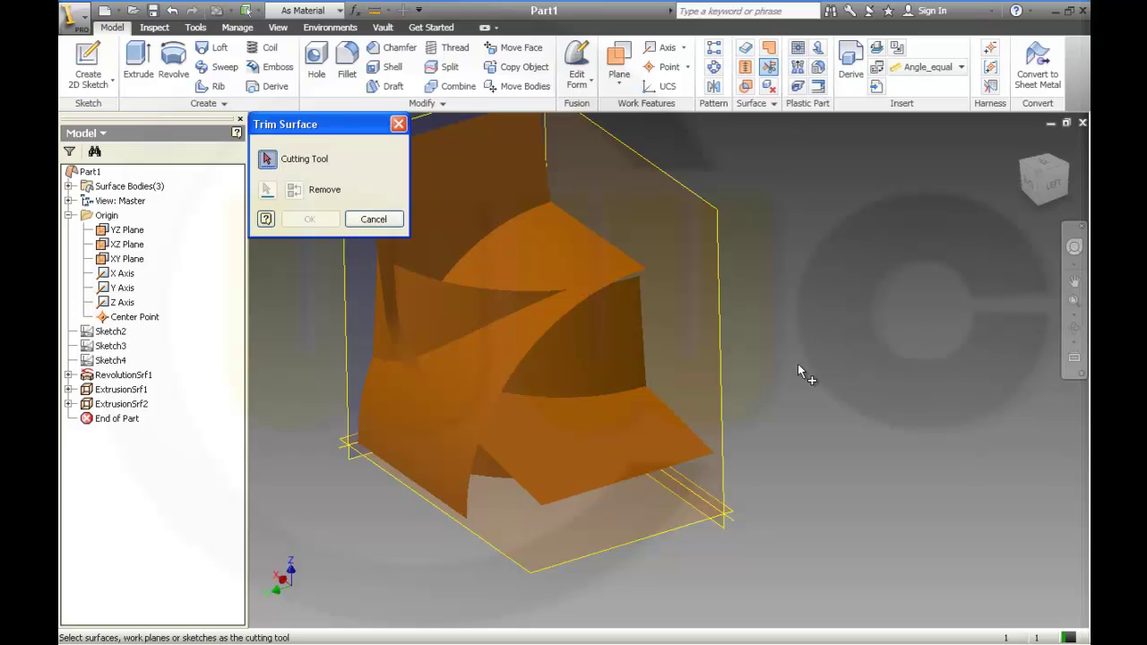
pyautogui.keyDown('shift'); pyautogui.moveTo(799, 368); pyautogui.dragTo(744, 388, button='middle'); pyautogui.keyUp('shift')
pyautogui.click(537, 323)
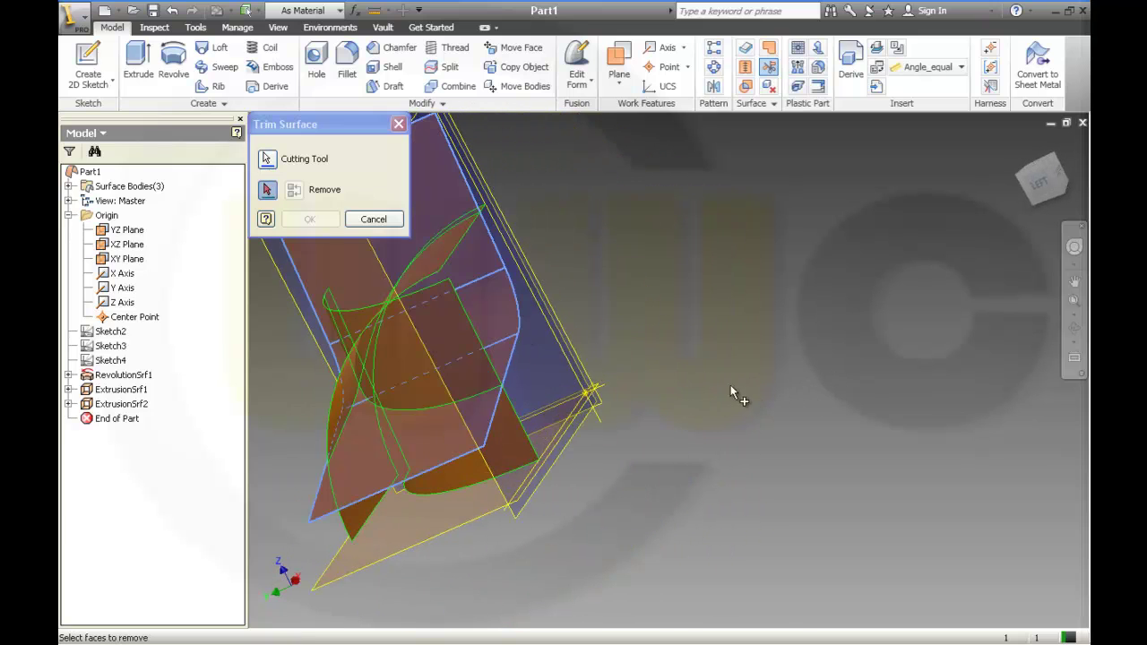
pyautogui.click(453, 332)
pyautogui.click(310, 219)
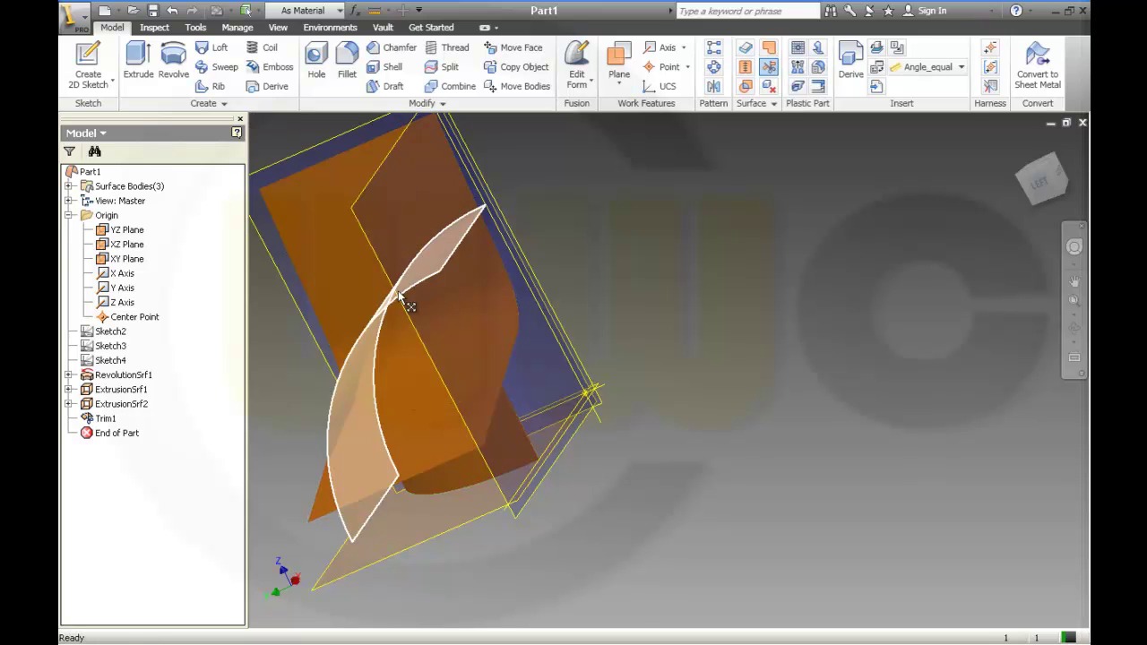
# Step: Trim the arched extruded surface with the bent surface as cutting tool, removing the portion that projects above the bend
pyautogui.keyDown('shift'); pyautogui.moveTo(399, 296); pyautogui.dragTo(586, 187, button='middle'); pyautogui.keyUp('shift')
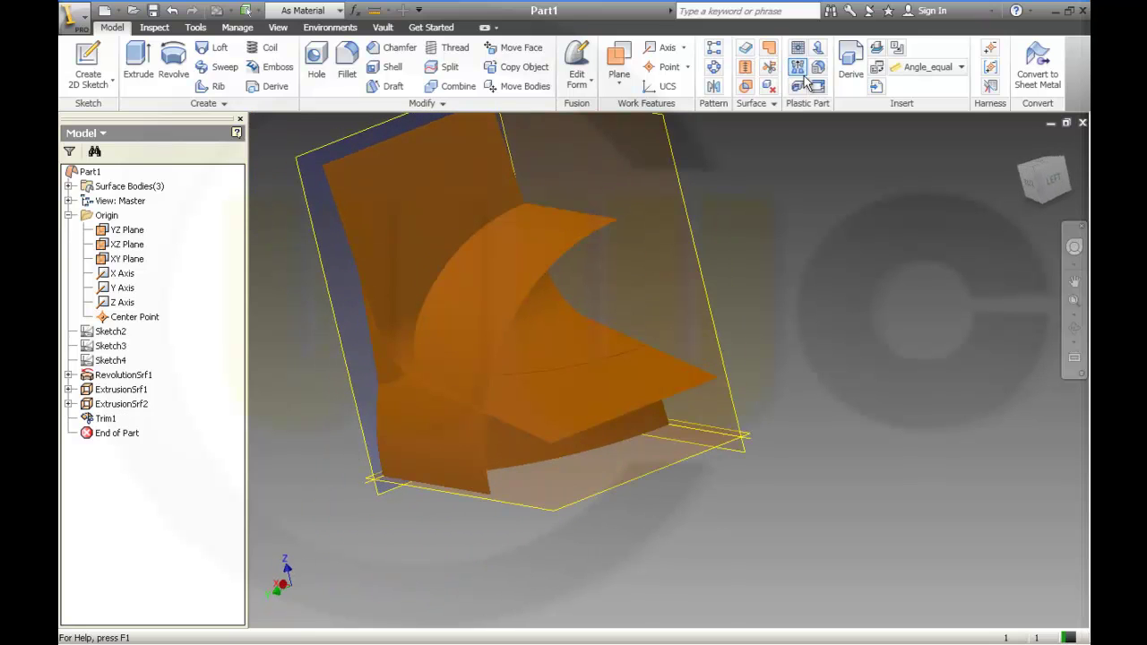
pyautogui.click(769, 67)
pyautogui.click(456, 191)
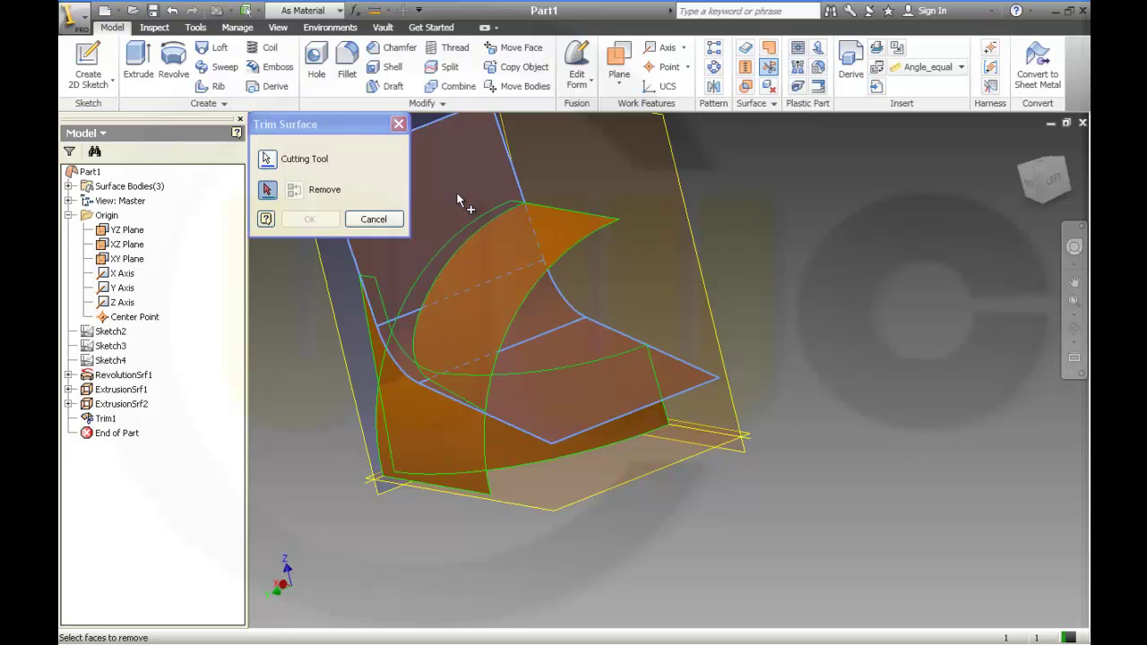
pyautogui.click(574, 232)
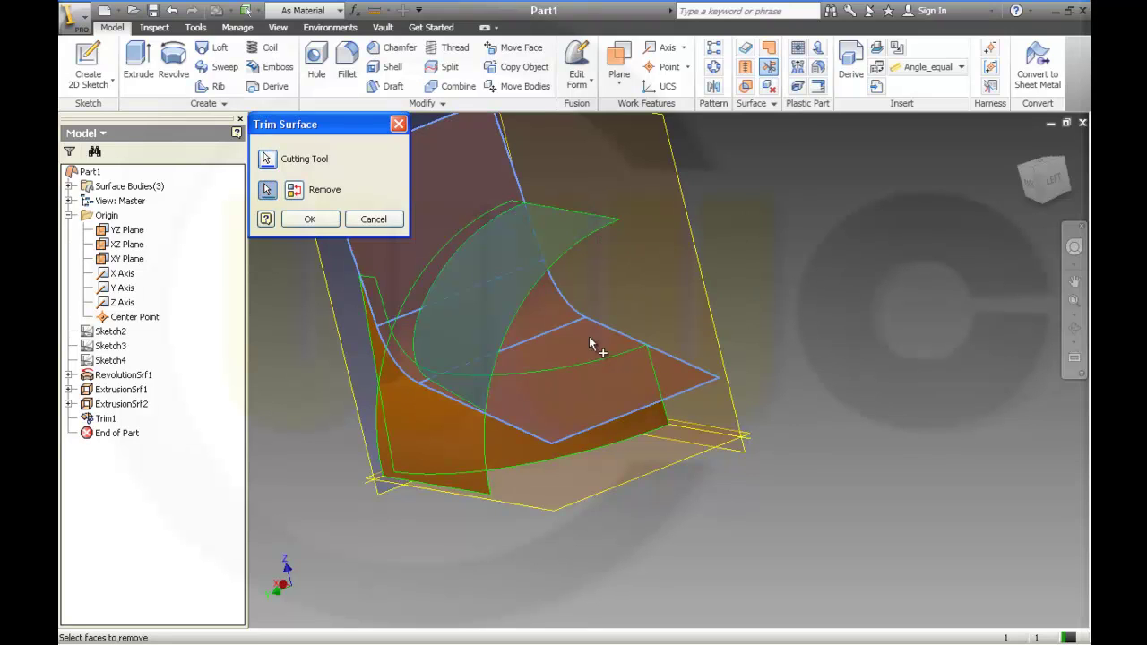
pyautogui.click(309, 220)
# Step: Trim the revolved surface with the arched surface as cutting tool, removing the leftover piece outside the arch
pyautogui.keyDown('shift'); pyautogui.moveTo(346, 414); pyautogui.dragTo(456, 402, button='middle'); pyautogui.keyUp('shift')
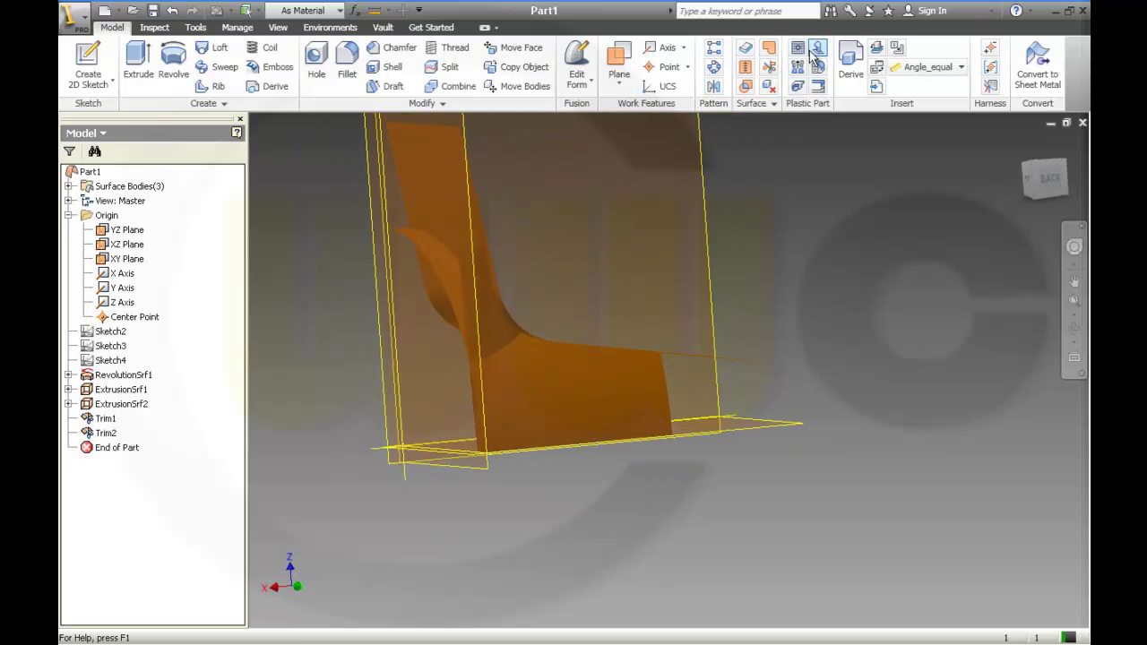
pyautogui.click(769, 67)
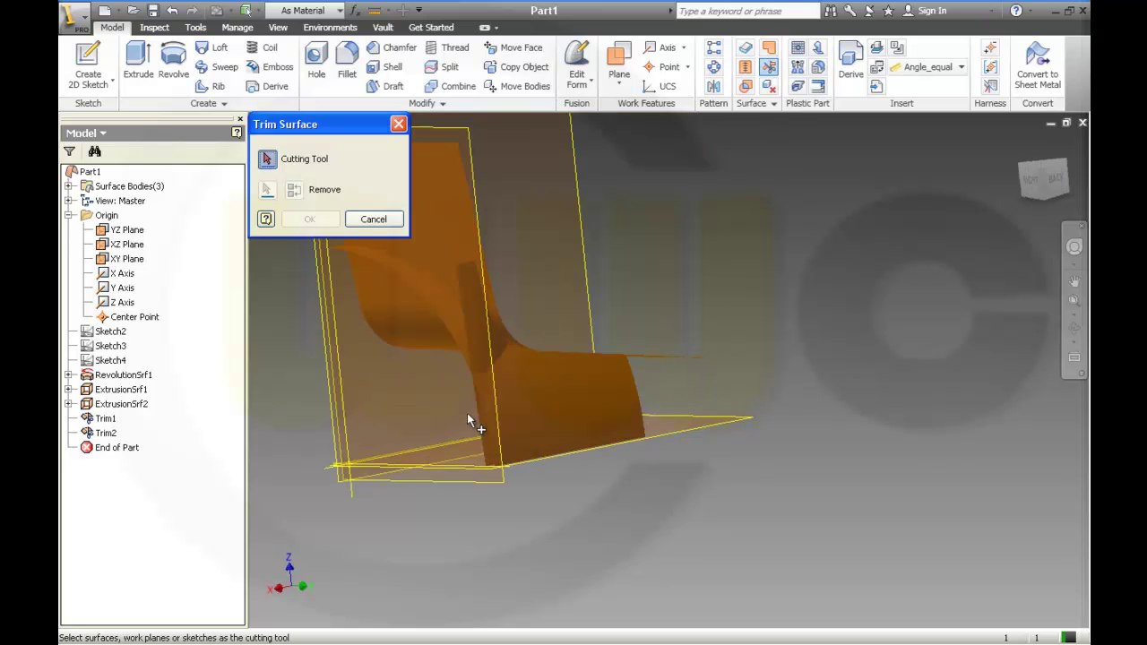
pyautogui.click(440, 303)
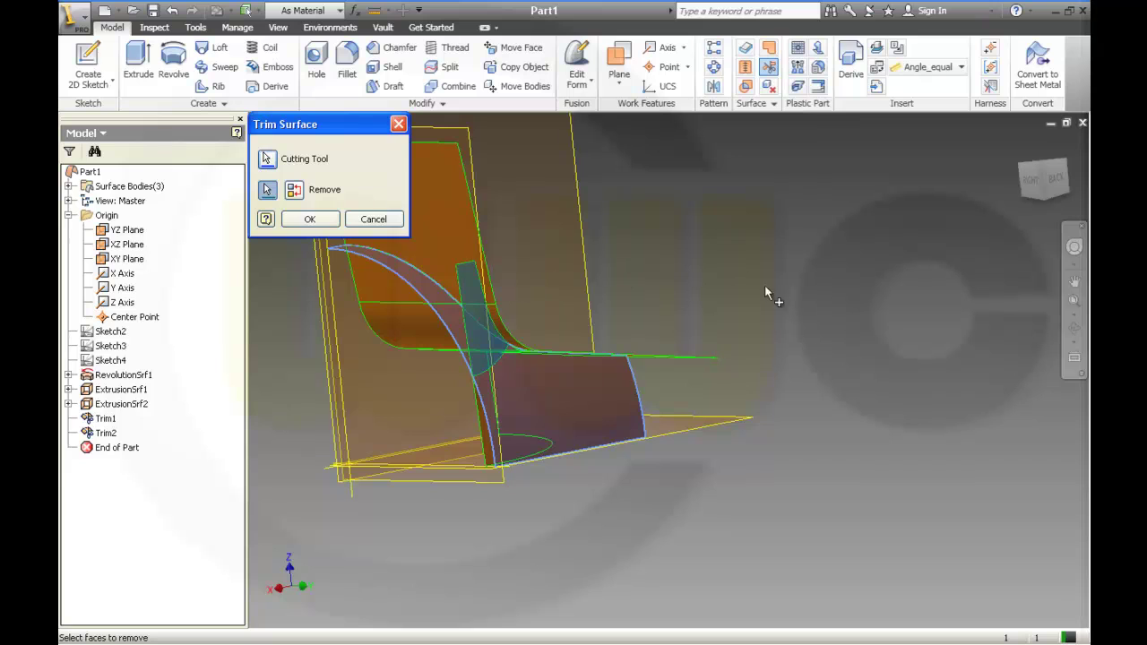
pyautogui.click(316, 220)
# Step: Trim the arched surface with the revolved surface as cutting tool, removing the lower portion outside the revolved wall
pyautogui.keyDown('shift'); pyautogui.moveTo(786, 299); pyautogui.dragTo(763, 231, button='middle'); pyautogui.keyUp('shift')
pyautogui.click(769, 68)
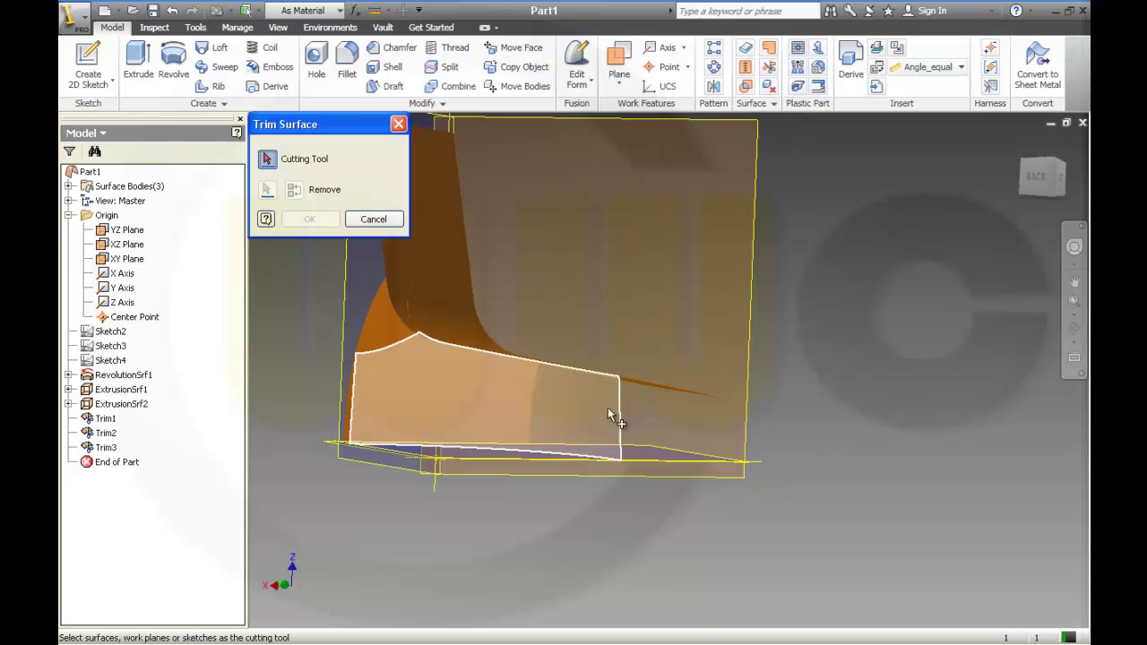
pyautogui.click(593, 408)
pyautogui.click(492, 410)
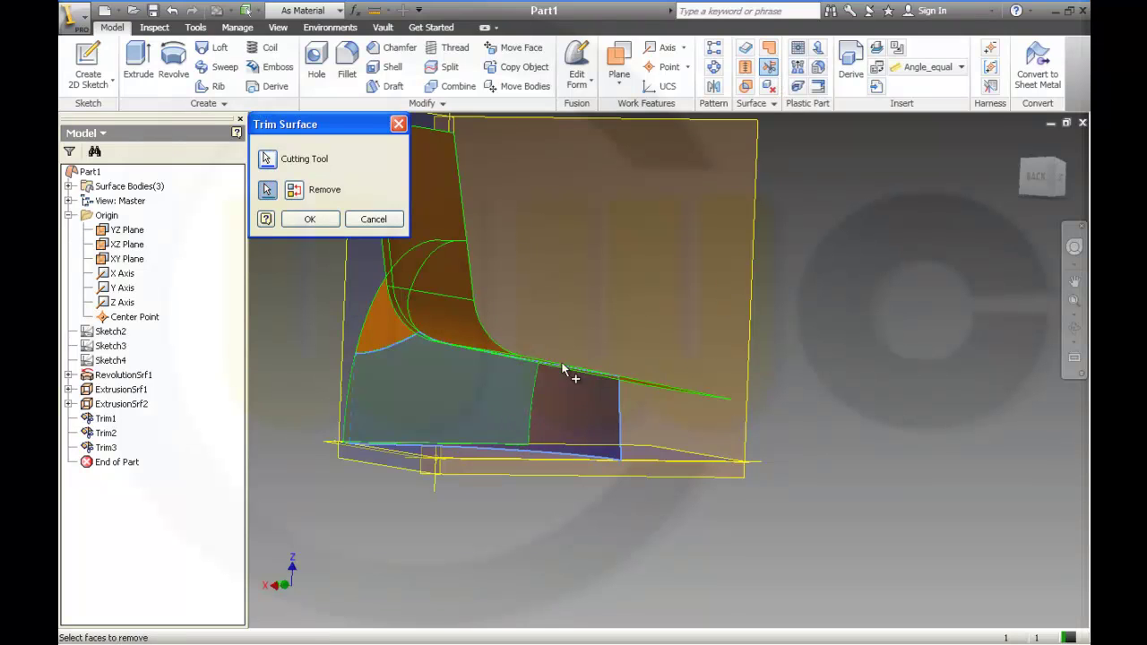
pyautogui.click(309, 218)
# Step: Stitch the trimmed revolved surface and arched surface together
pyautogui.keyDown('shift'); pyautogui.moveTo(540, 339); pyautogui.dragTo(607, 389, button='middle'); pyautogui.keyUp('shift')
pyautogui.click(747, 70)
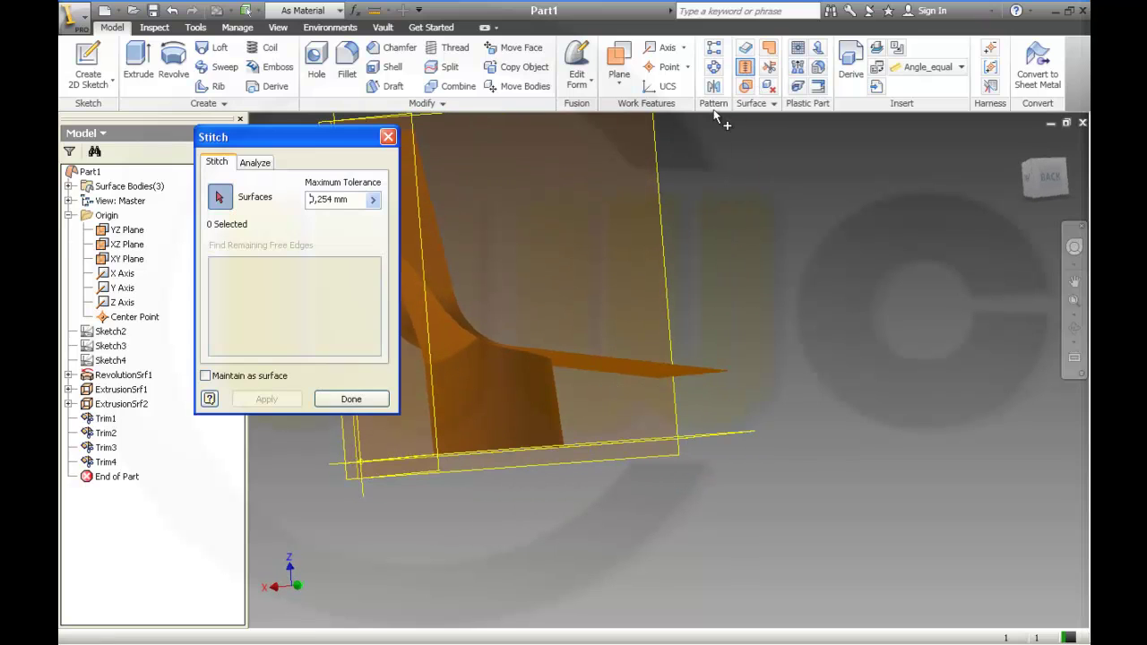
pyautogui.click(451, 337)
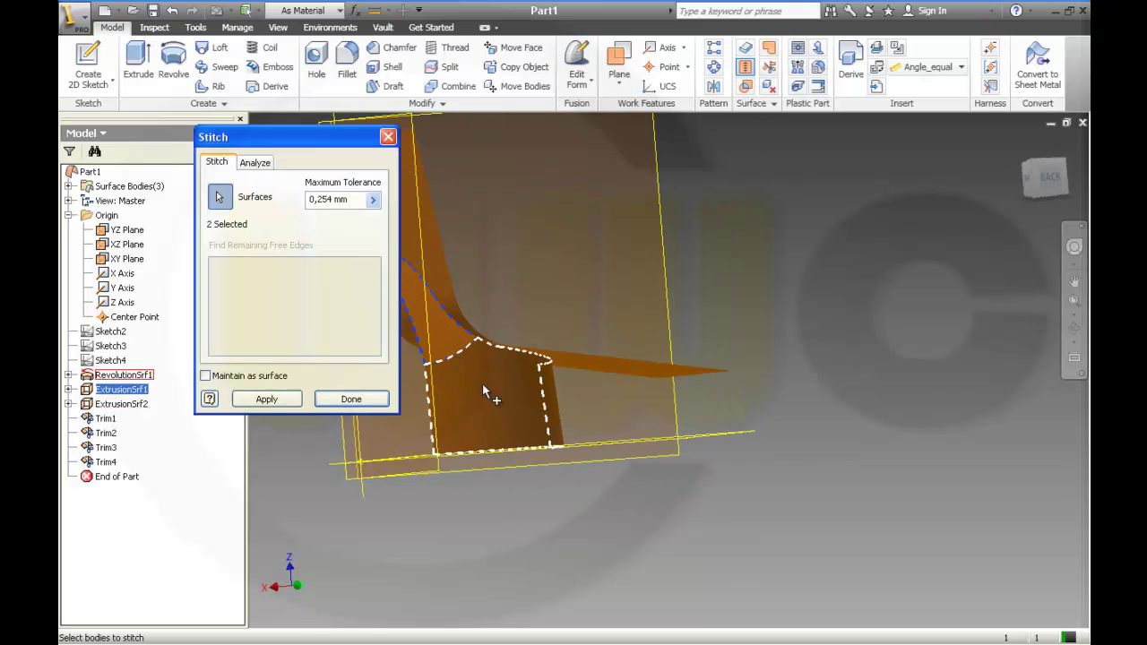
pyautogui.click(483, 384)
pyautogui.click(267, 399)
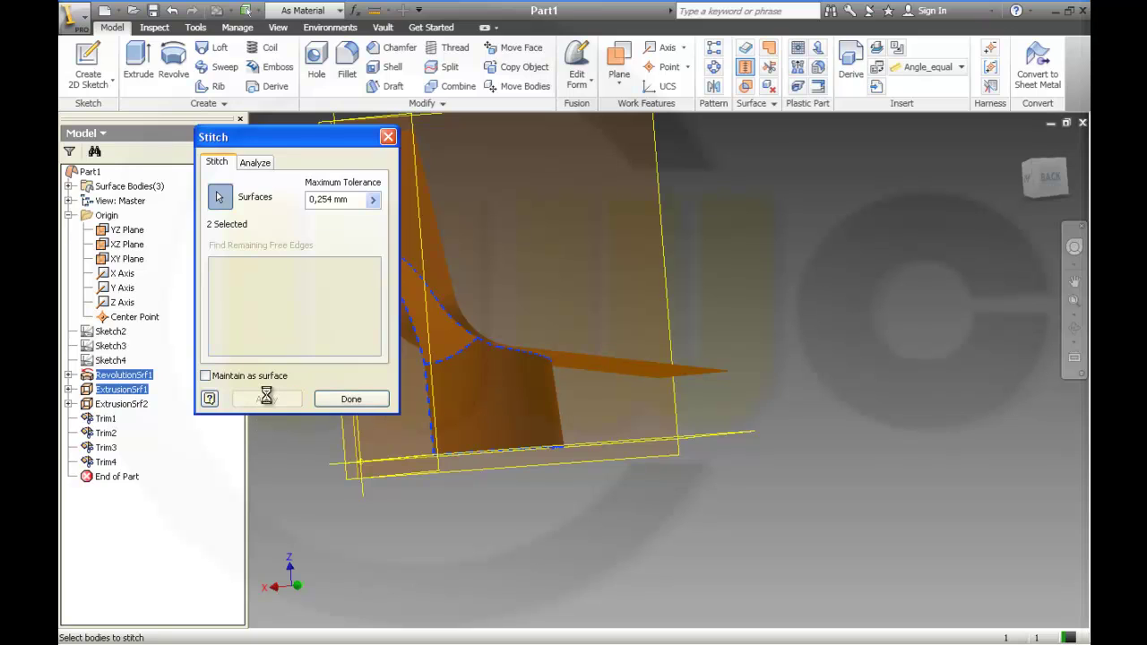
pyautogui.click(351, 399)
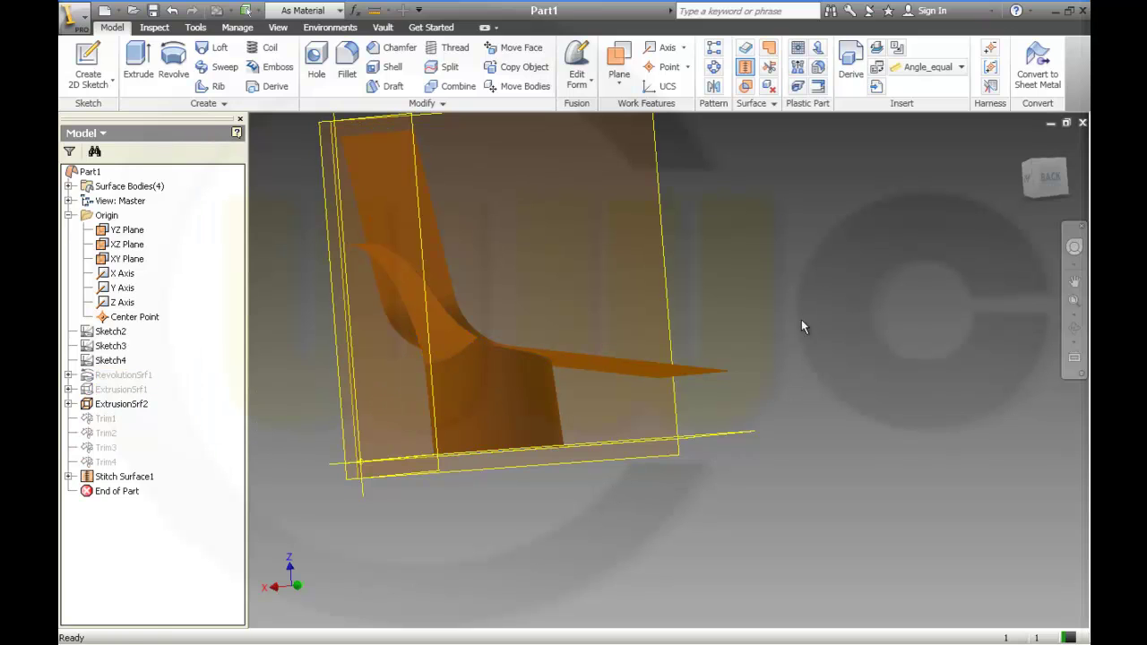
# Step: Trim the bent surface with the stitched surface as cutting tool, removing the portion that extends outside it
pyautogui.click(775, 74)
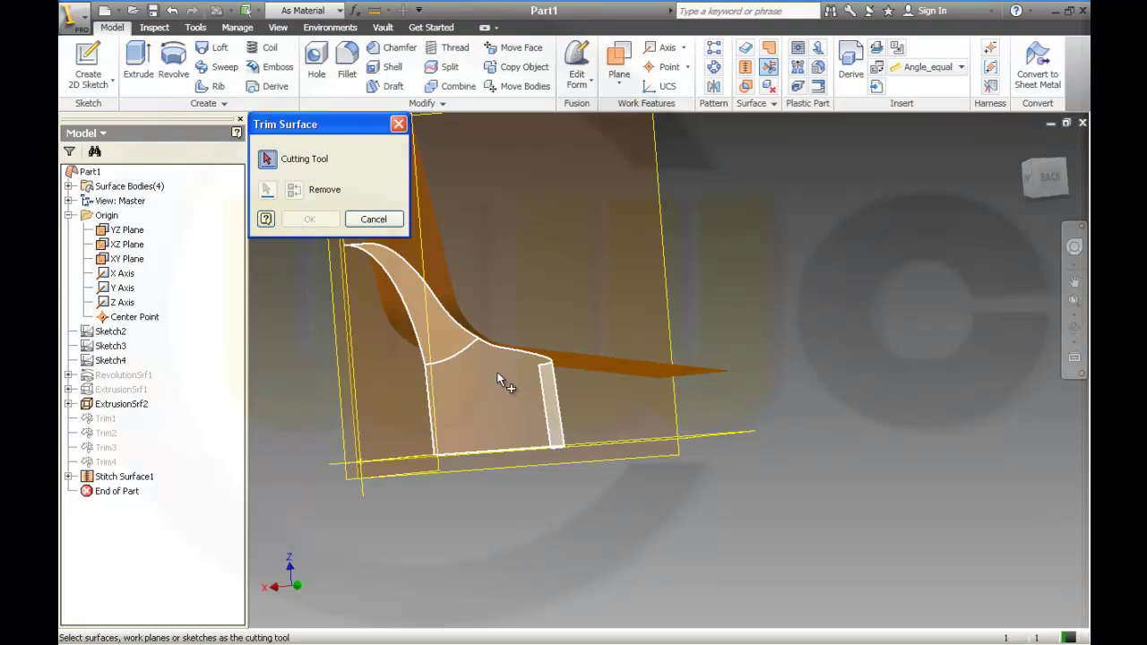
pyautogui.click(490, 379)
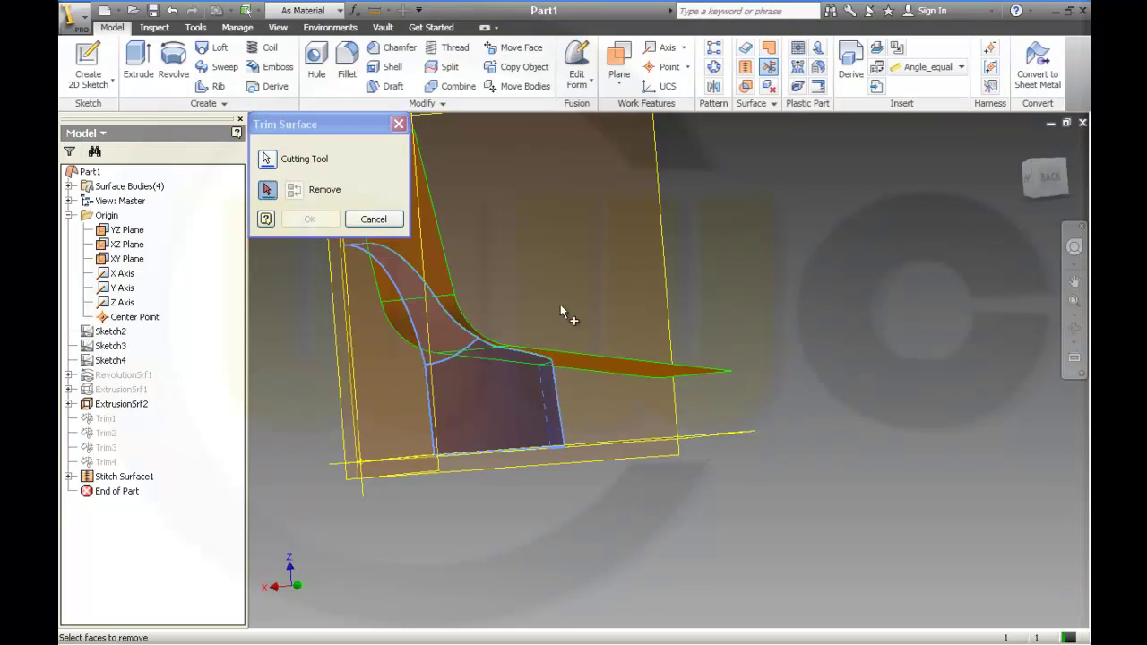
pyautogui.click(440, 258)
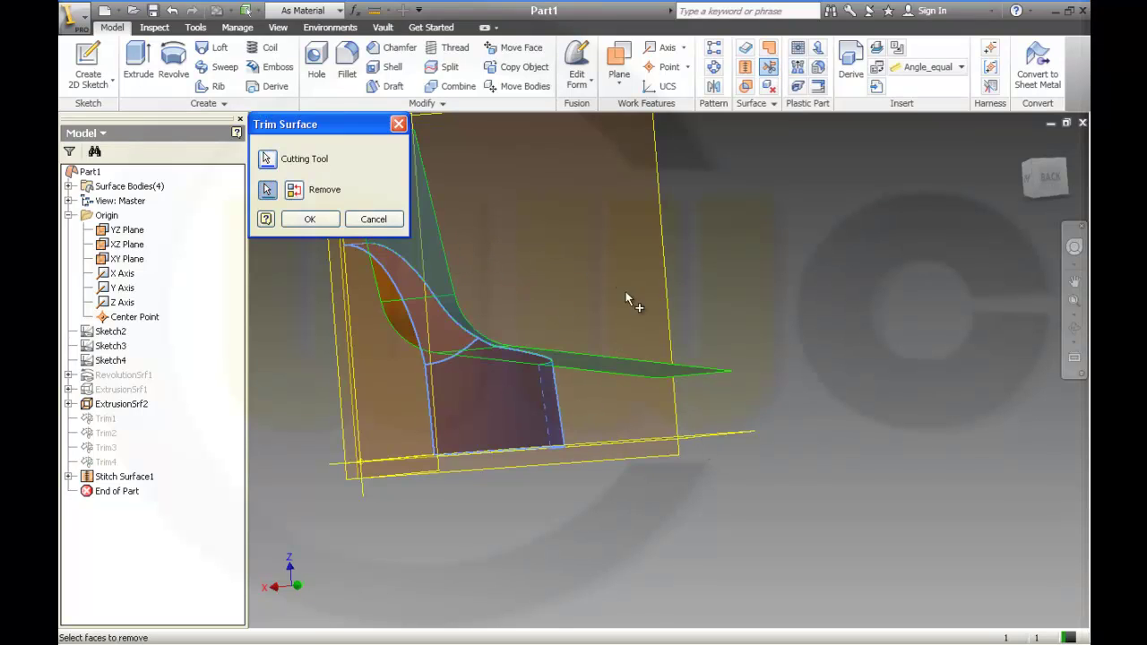
pyautogui.click(331, 220)
# Step: Stitch the trimmed bent surface to the previously stitched surface
pyautogui.keyDown('shift'); pyautogui.moveTo(640, 315); pyautogui.dragTo(640, 358, button='middle'); pyautogui.keyUp('shift')
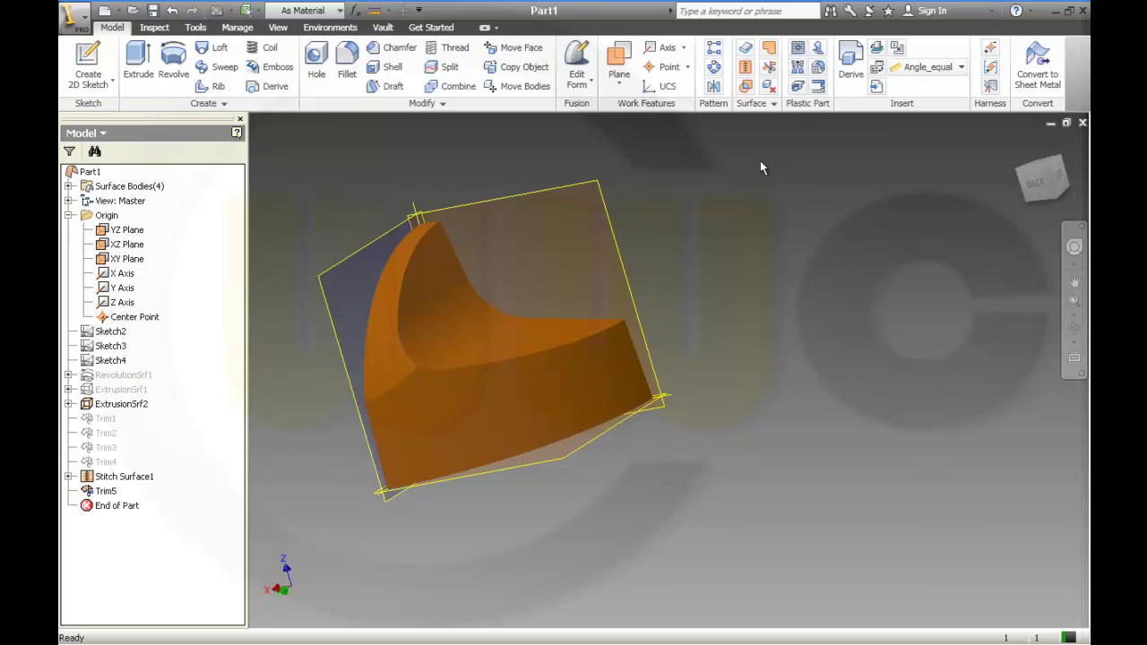
pyautogui.click(745, 68)
pyautogui.click(474, 313)
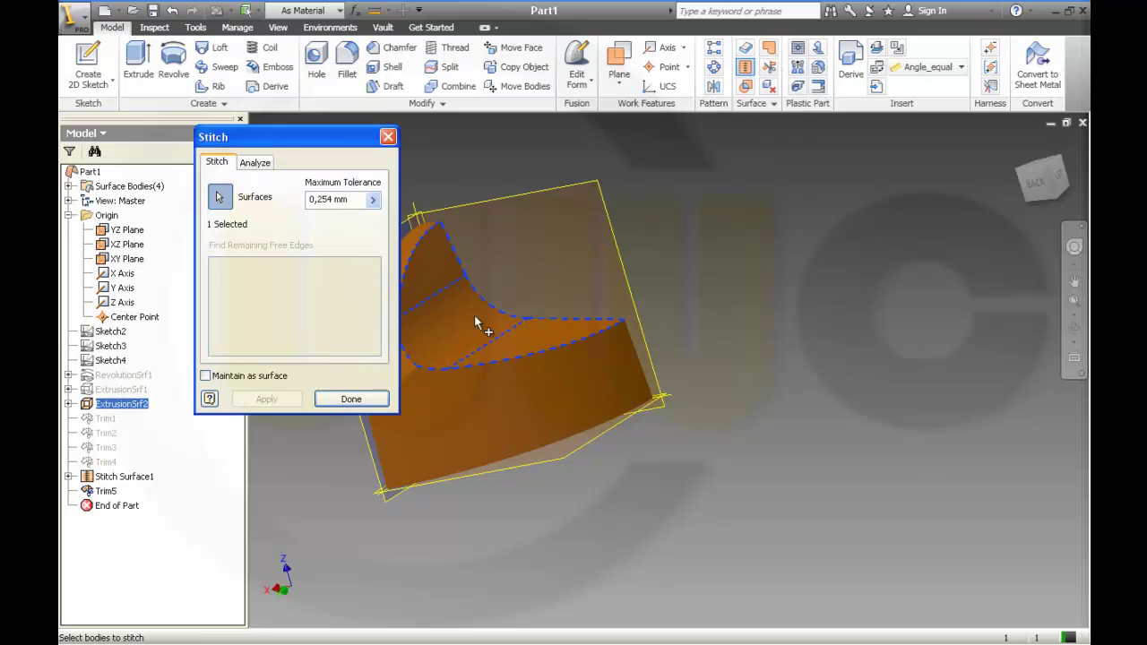
pyautogui.click(473, 398)
pyautogui.click(266, 399)
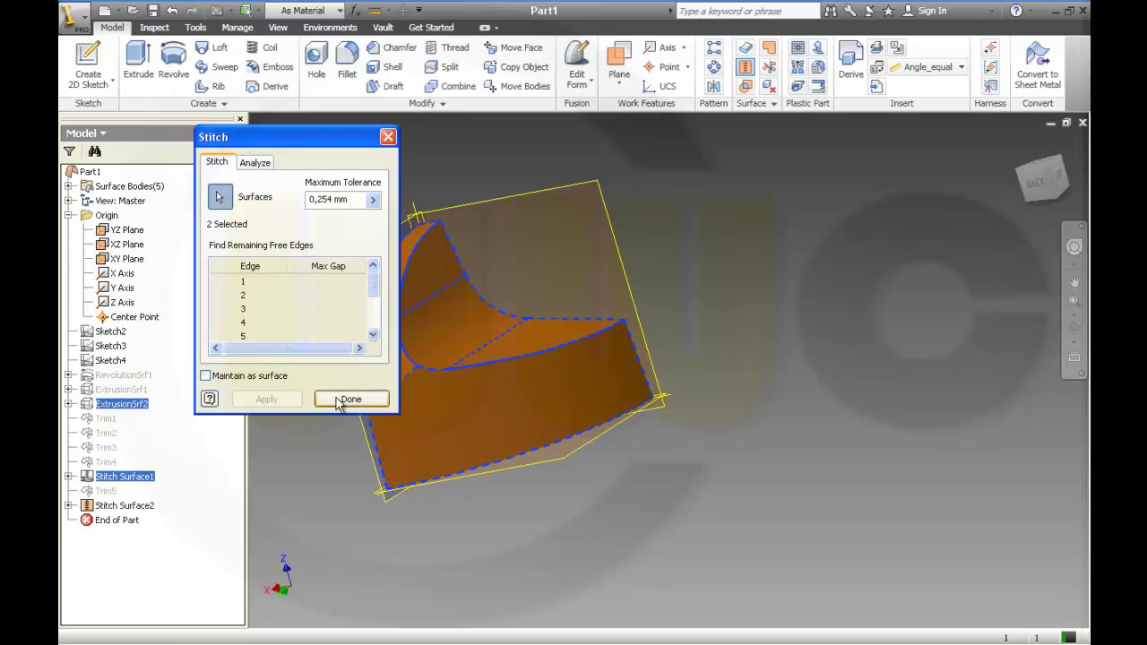
pyautogui.click(351, 398)
# Step: Fillet the short curved edge between the arched surface and outer wall with a variable radius, 20 mm at the start and 10 mm at the end
pyautogui.keyDown('shift'); pyautogui.moveTo(661, 438); pyautogui.dragTo(693, 397, button='middle'); pyautogui.keyUp('shift')
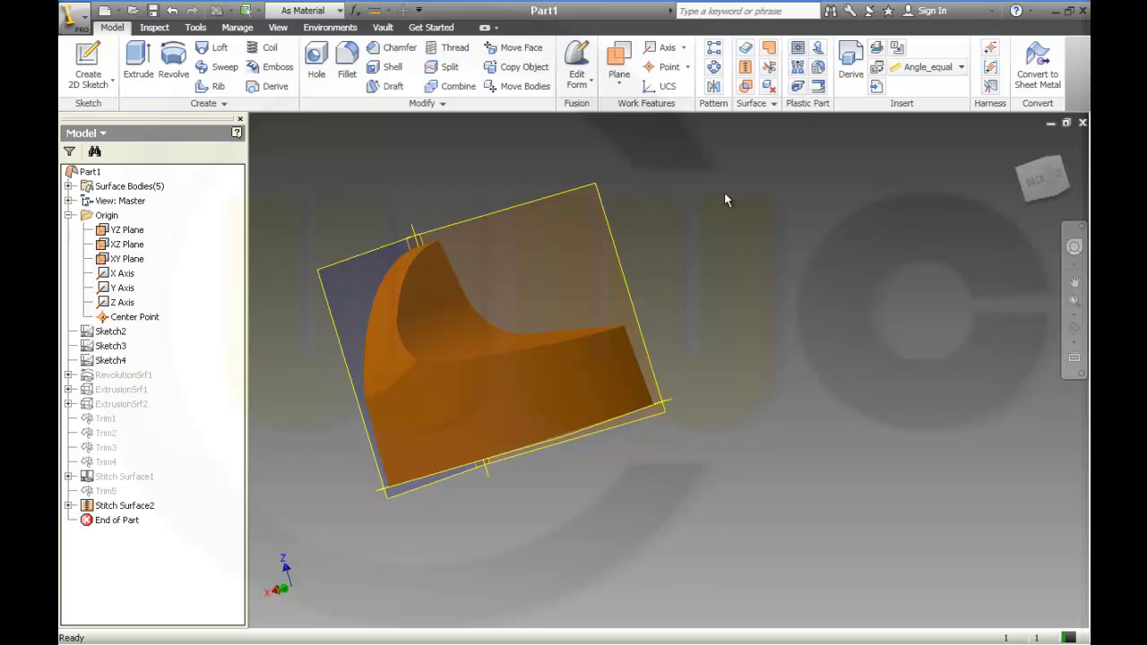
pyautogui.click(350, 69)
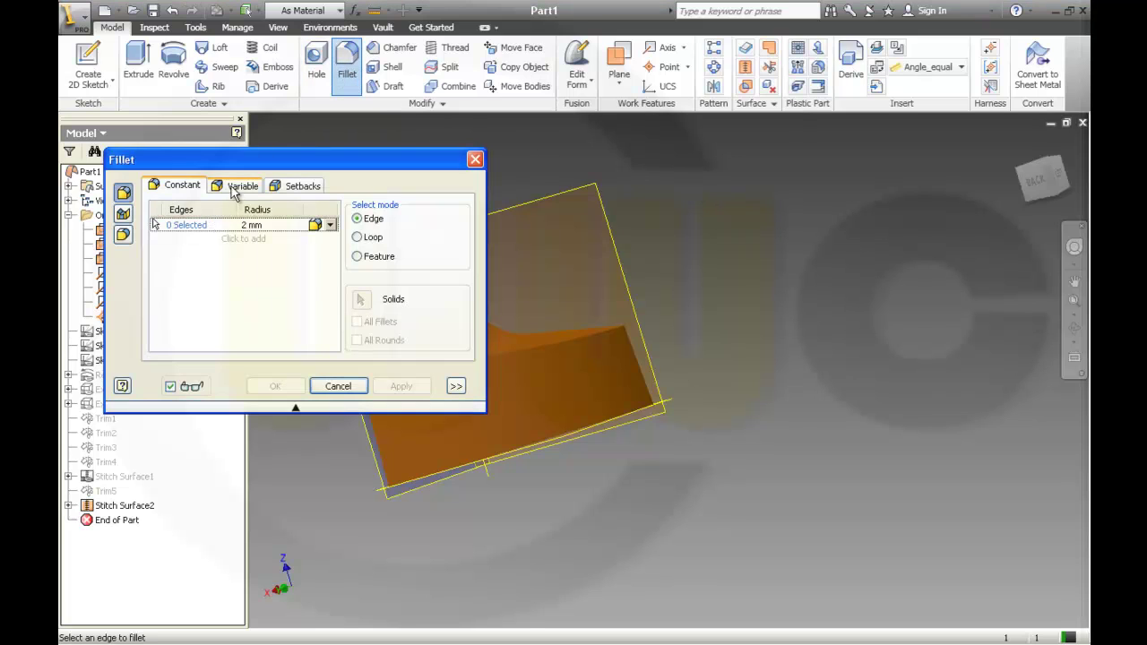
pyautogui.click(236, 188)
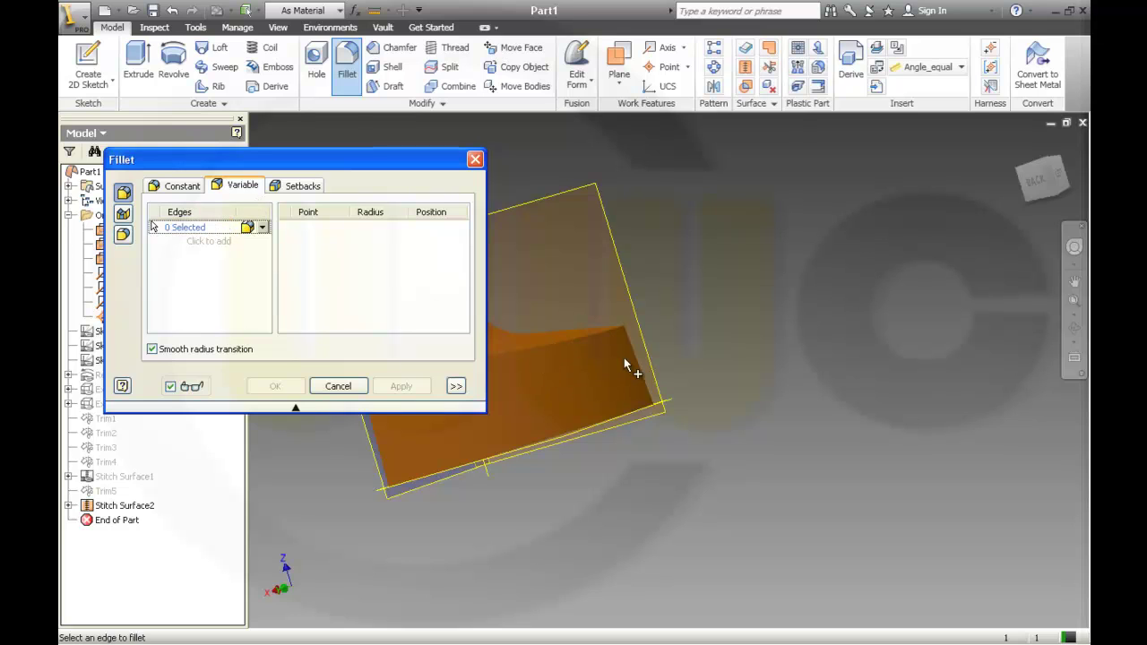
pyautogui.press('F5')
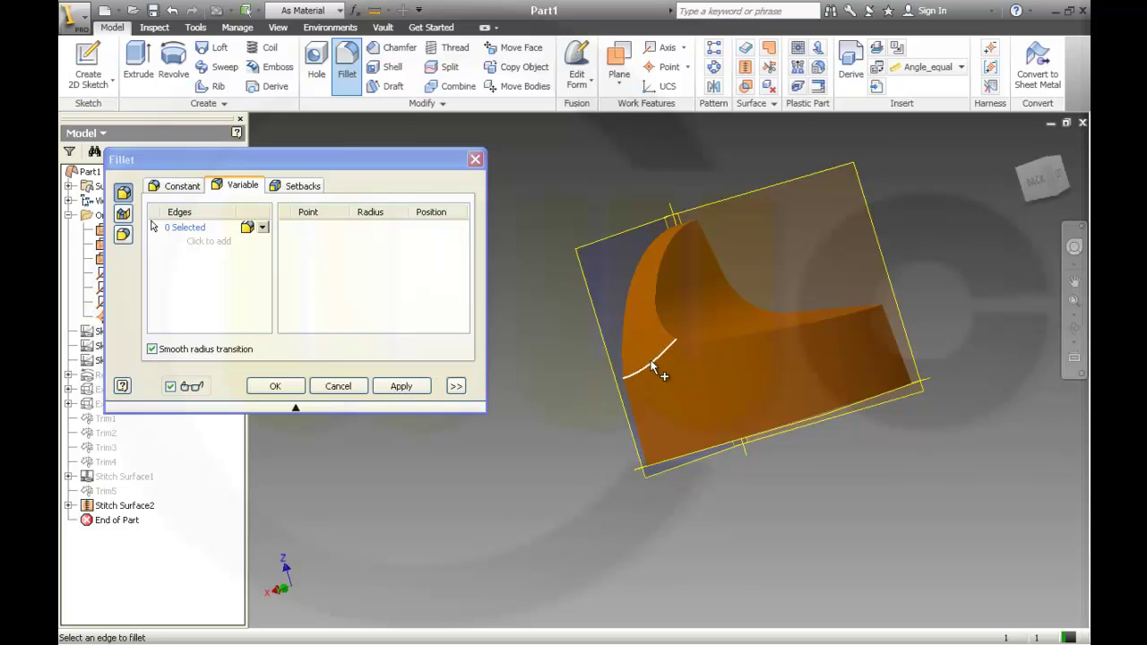
pyautogui.click(653, 368)
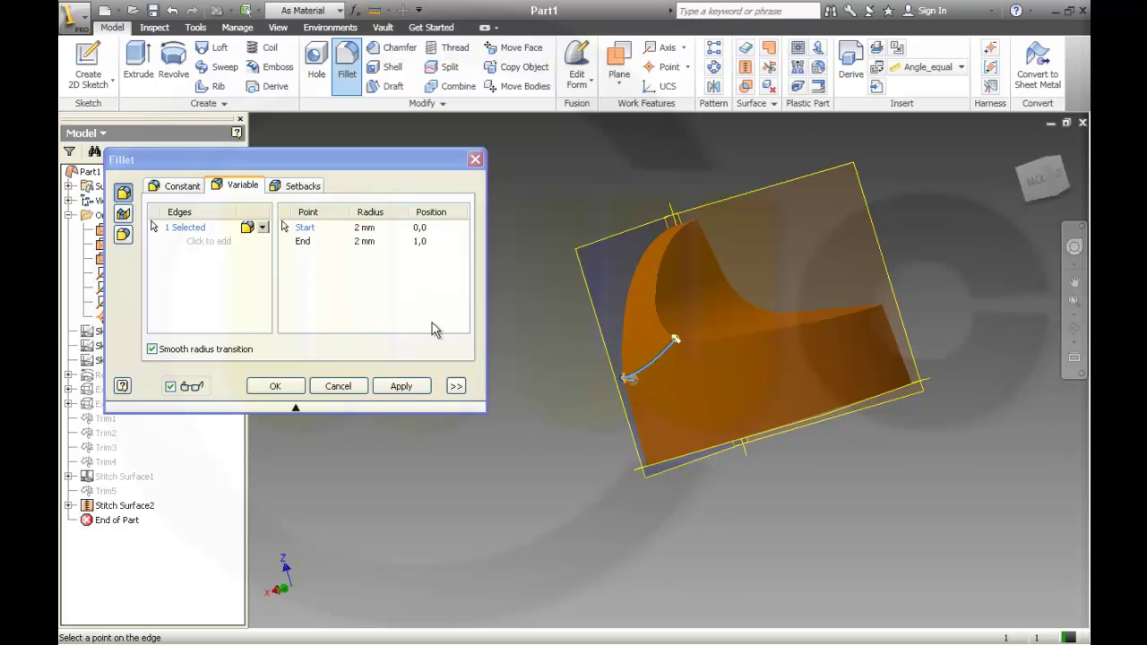
pyautogui.click(366, 227)
pyautogui.write('20')
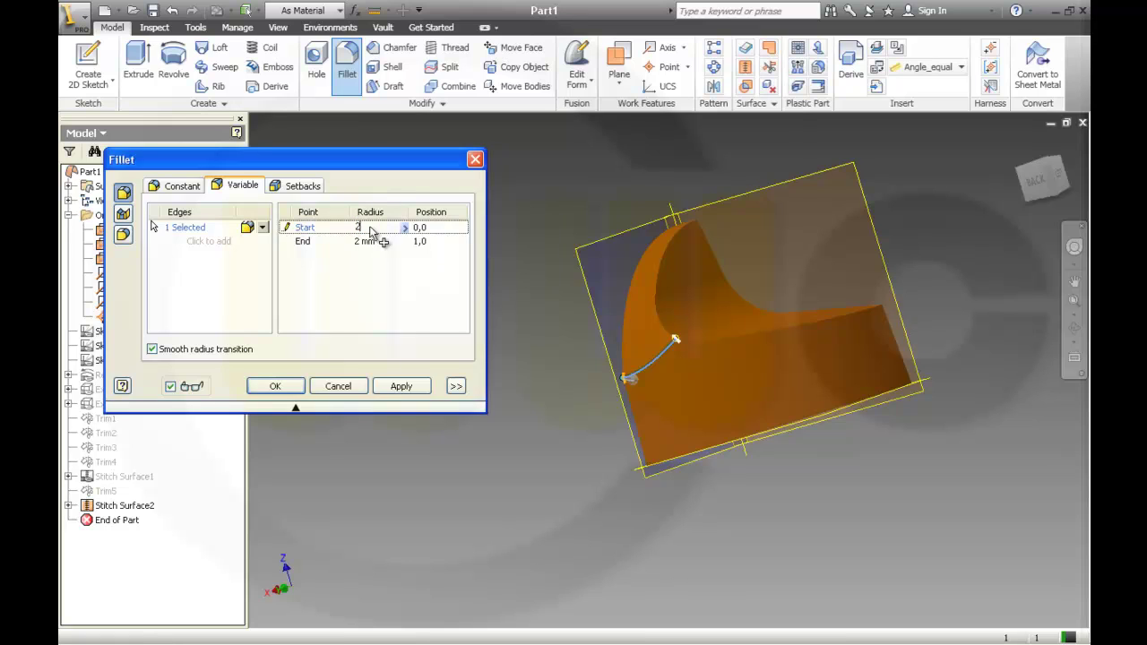
pyautogui.click(374, 241)
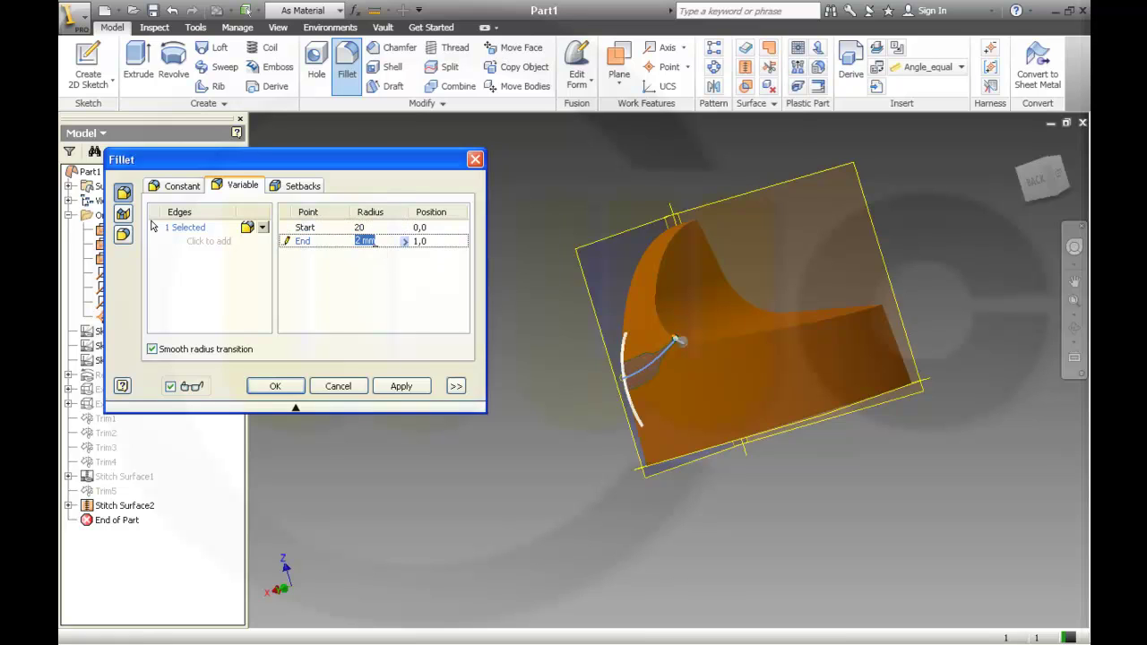
pyautogui.write('10')
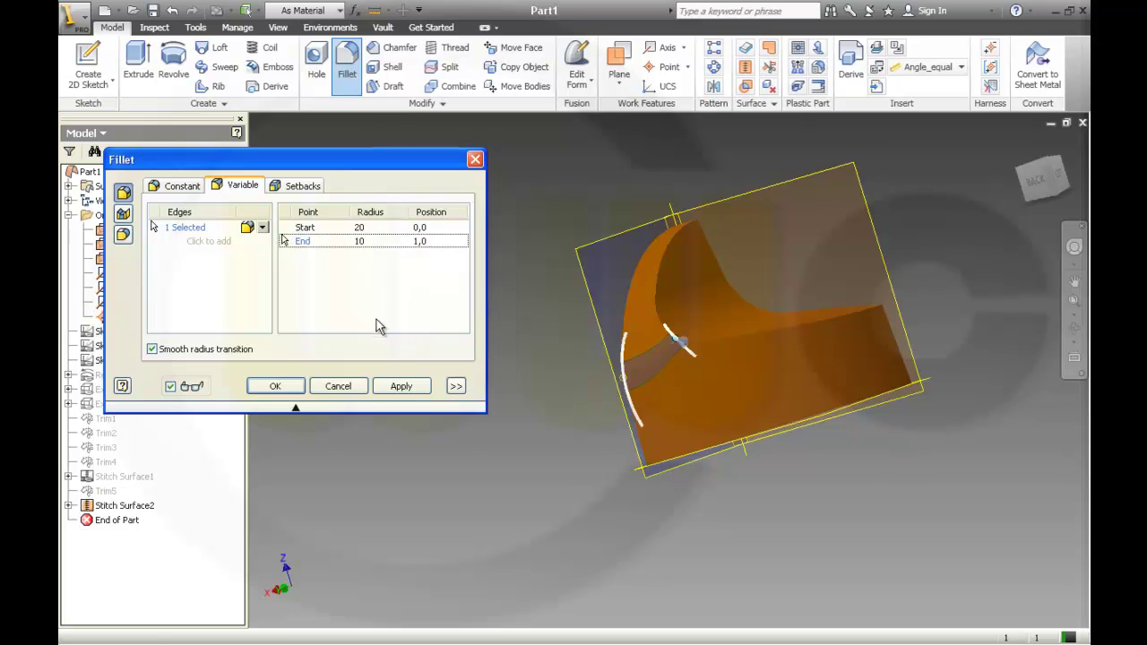
pyautogui.click(277, 386)
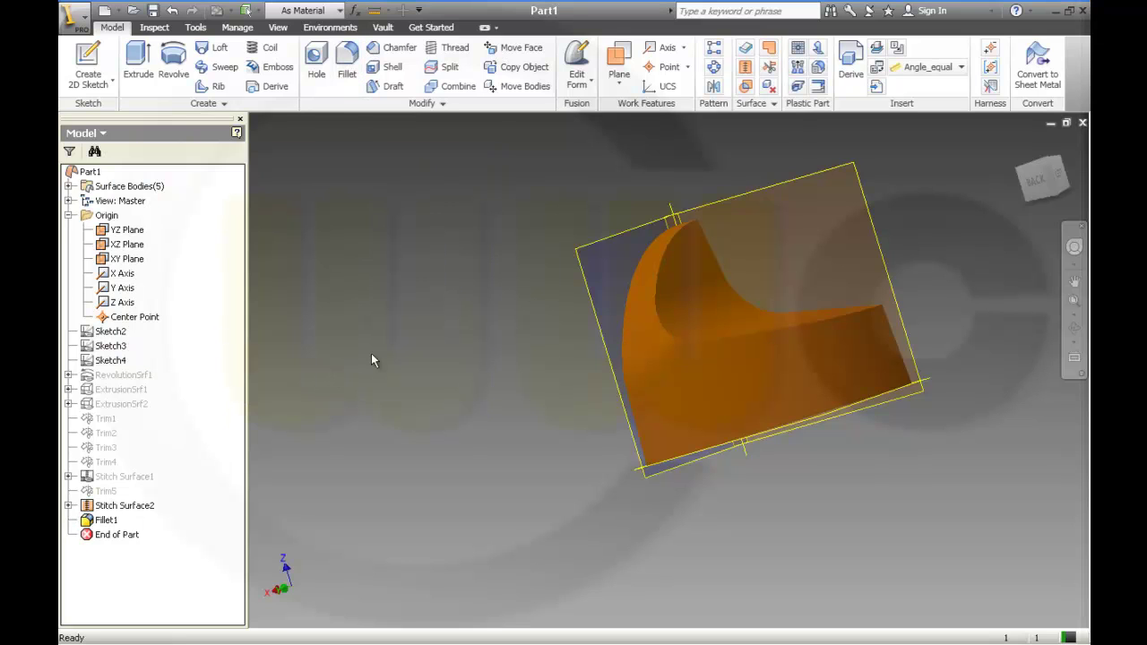
# Step: Fillet the continuous edge chain bordering the bent surface with a constant radius of 5 mm
pyautogui.keyDown('shift'); pyautogui.moveTo(440, 290); pyautogui.dragTo(476, 289, button='middle'); pyautogui.keyUp('shift')
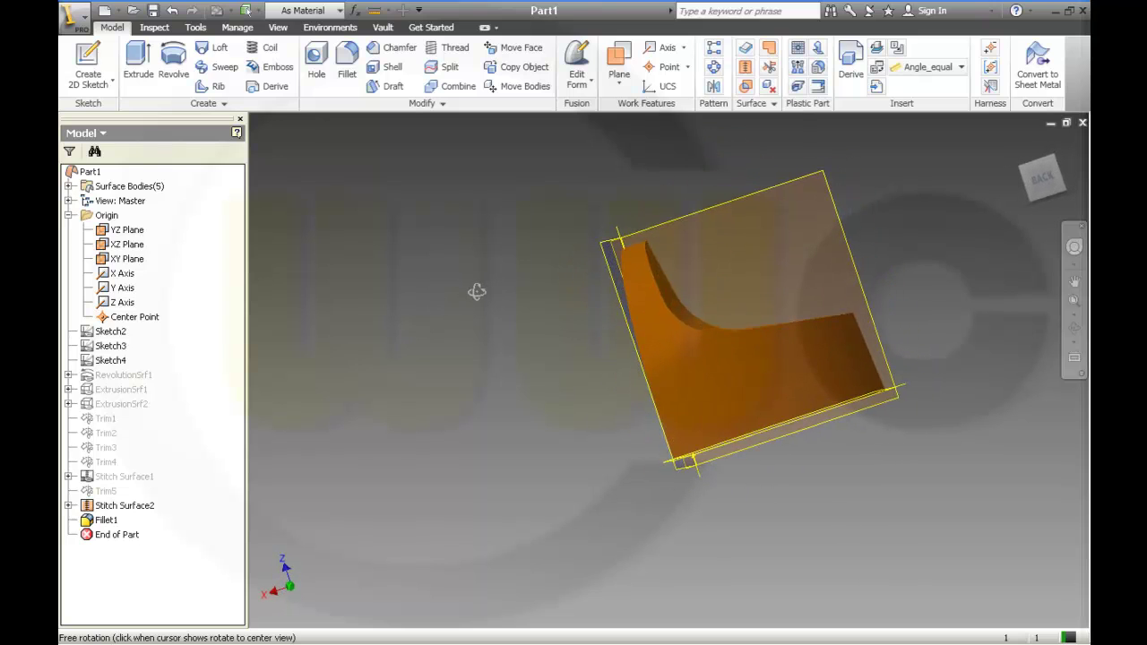
pyautogui.click(347, 64)
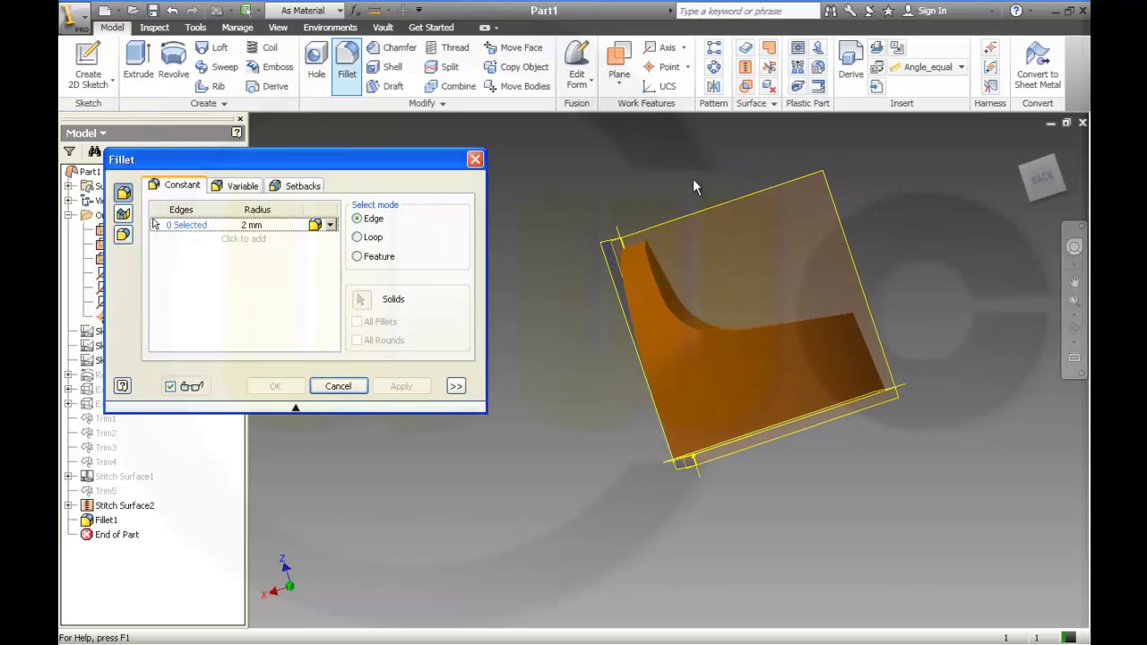
pyautogui.click(664, 299)
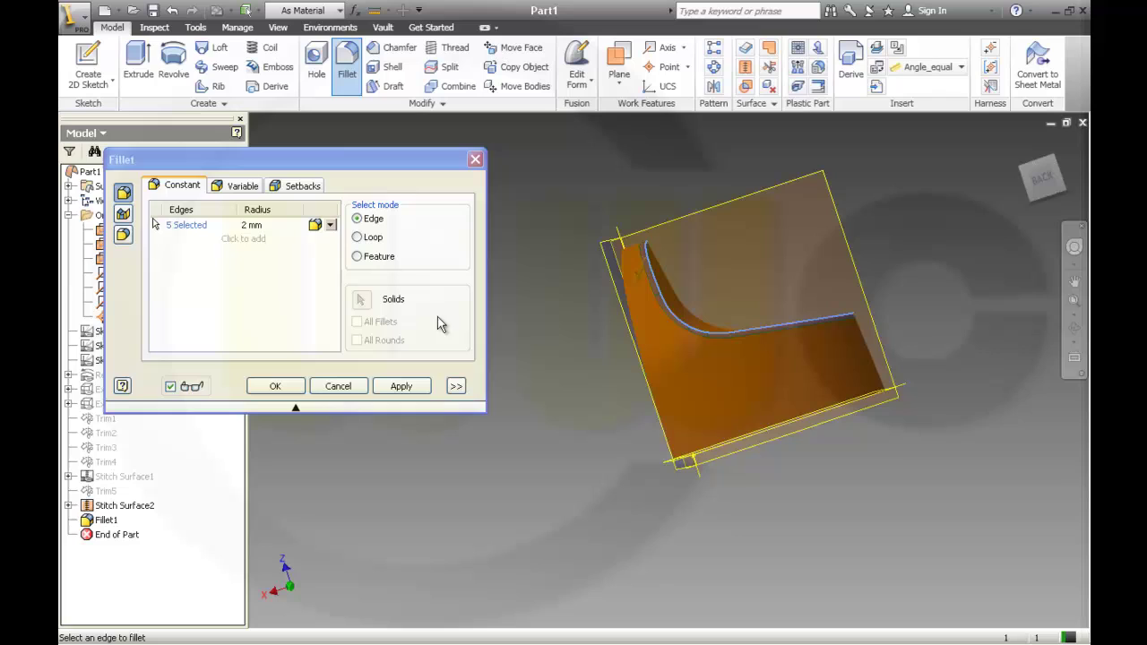
pyautogui.click(249, 226)
pyautogui.write('5')
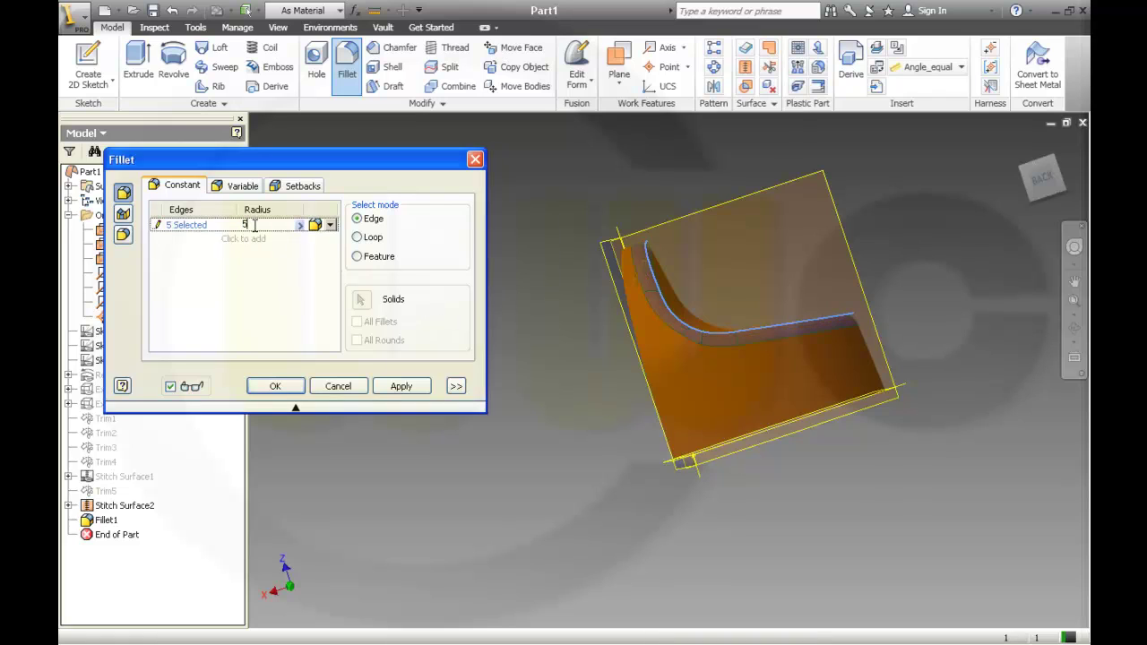
pyautogui.click(291, 387)
# Step: Mirror the final stitched surface and both fillets about the XZ plane
pyautogui.keyDown('shift'); pyautogui.moveTo(481, 307); pyautogui.dragTo(479, 268, button='middle'); pyautogui.keyUp('shift')
pyautogui.scroll(-3, 845, 185)
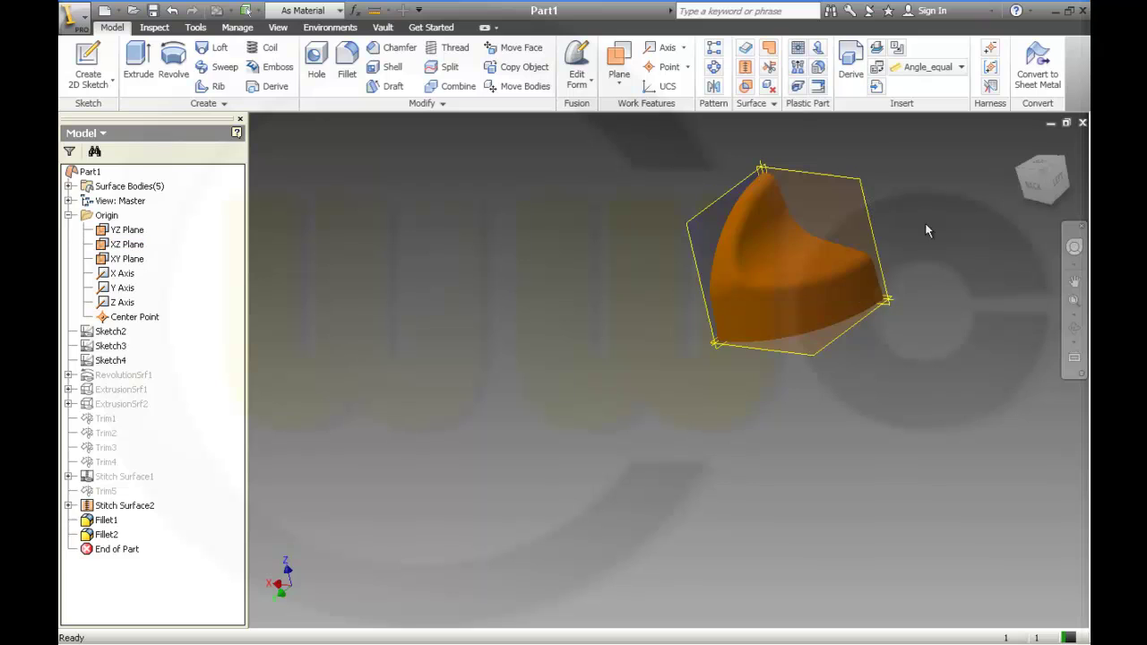
pyautogui.moveTo(923, 235); pyautogui.dragTo(744, 348, button='middle')
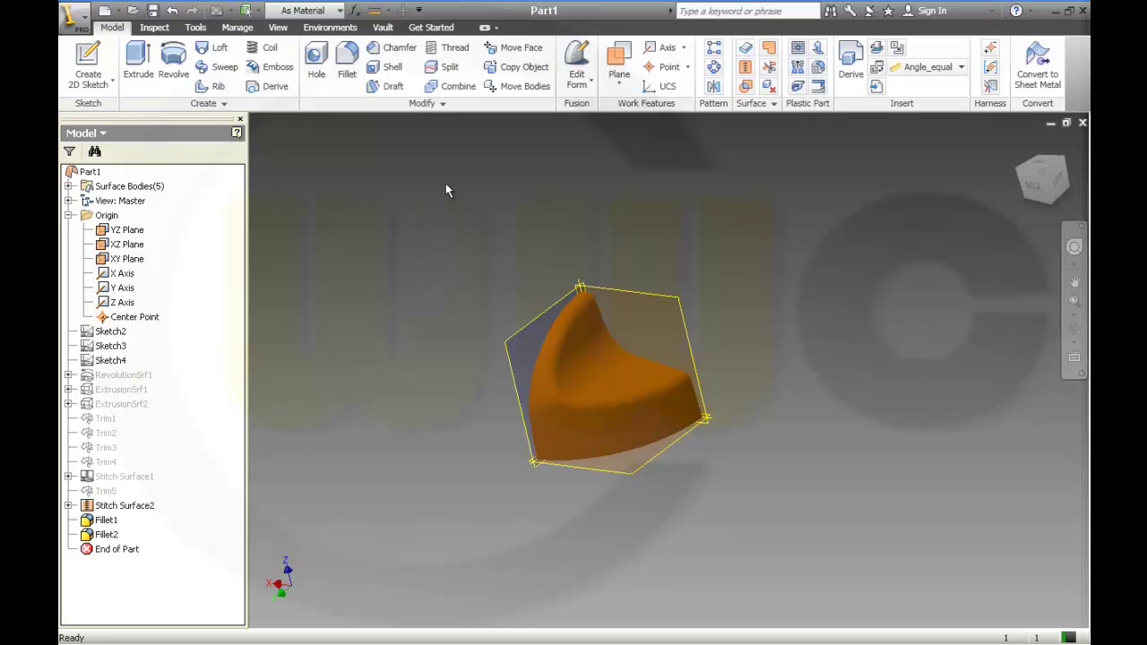
pyautogui.click(713, 87)
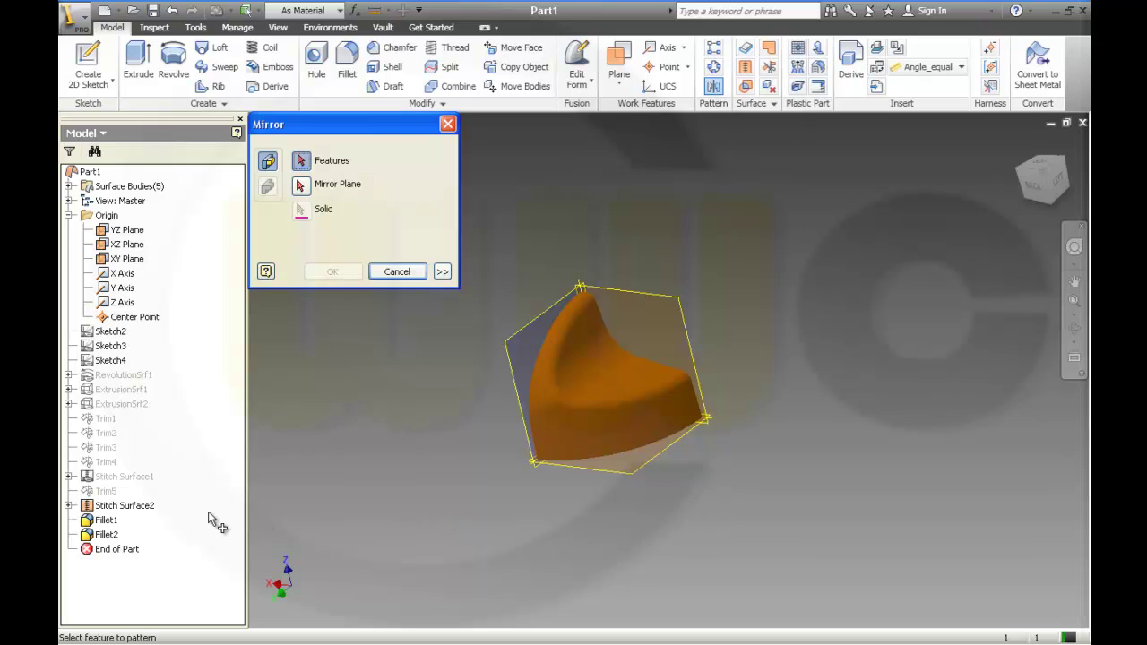
pyautogui.click(139, 507)
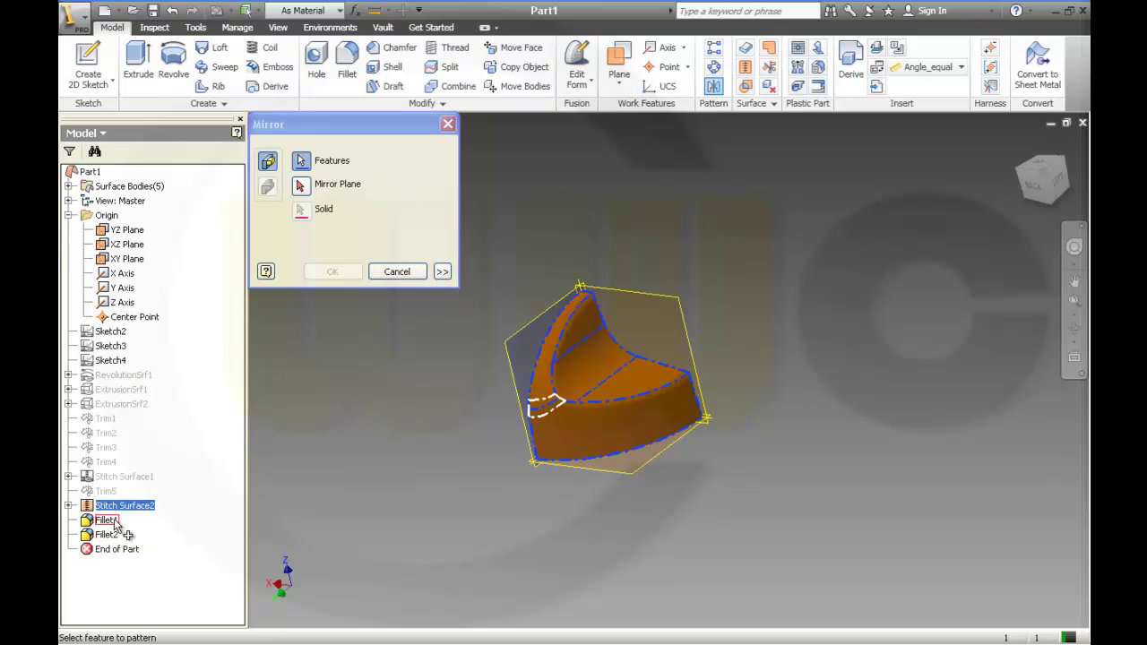
pyautogui.click(107, 520)
pyautogui.click(110, 535)
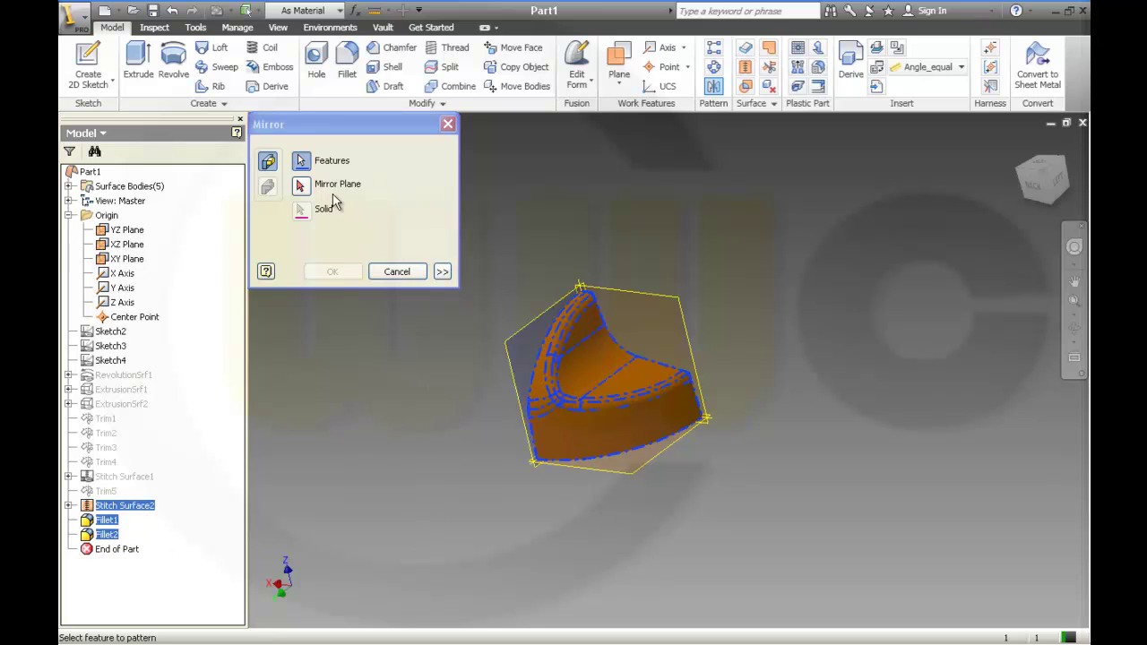
pyautogui.click(301, 185)
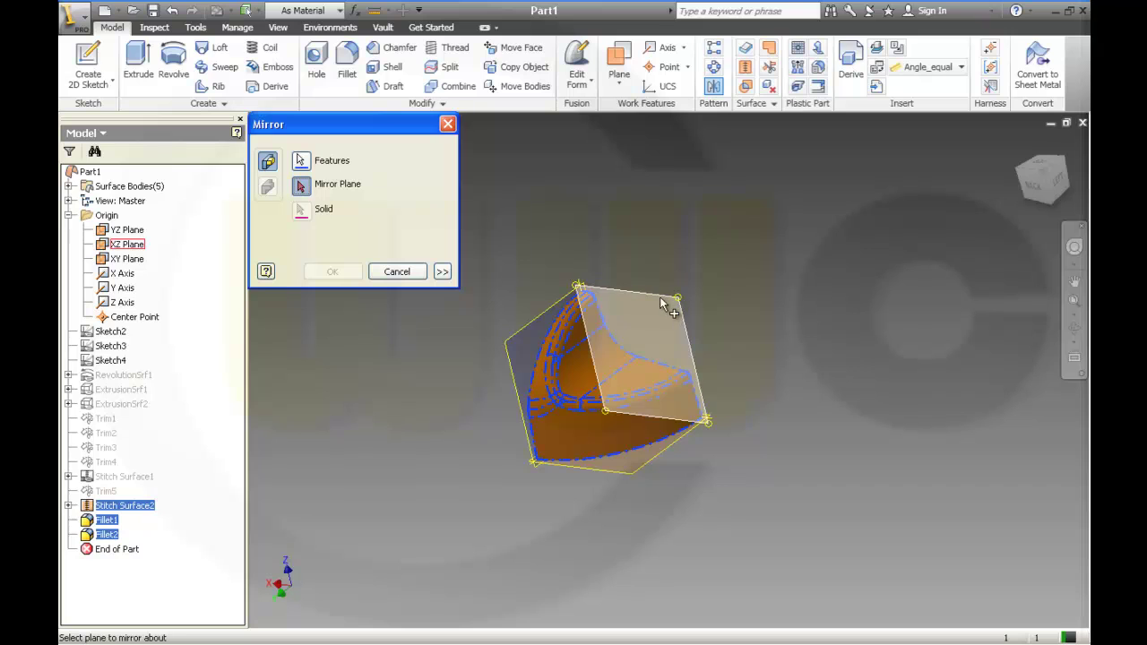
pyautogui.click(667, 305)
pyautogui.click(332, 271)
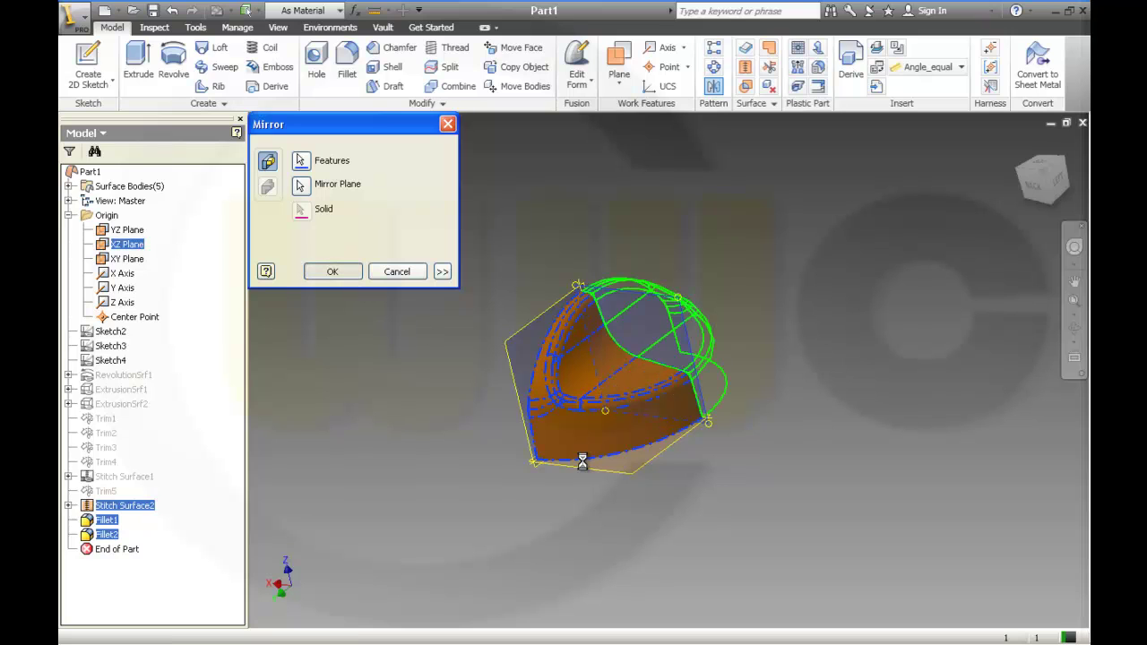
# Step: Mirror the stitched surface, both fillets and the first mirror feature about the YZ plane
pyautogui.keyDown('shift'); pyautogui.moveTo(724, 498); pyautogui.dragTo(628, 295, button='middle'); pyautogui.keyUp('shift')
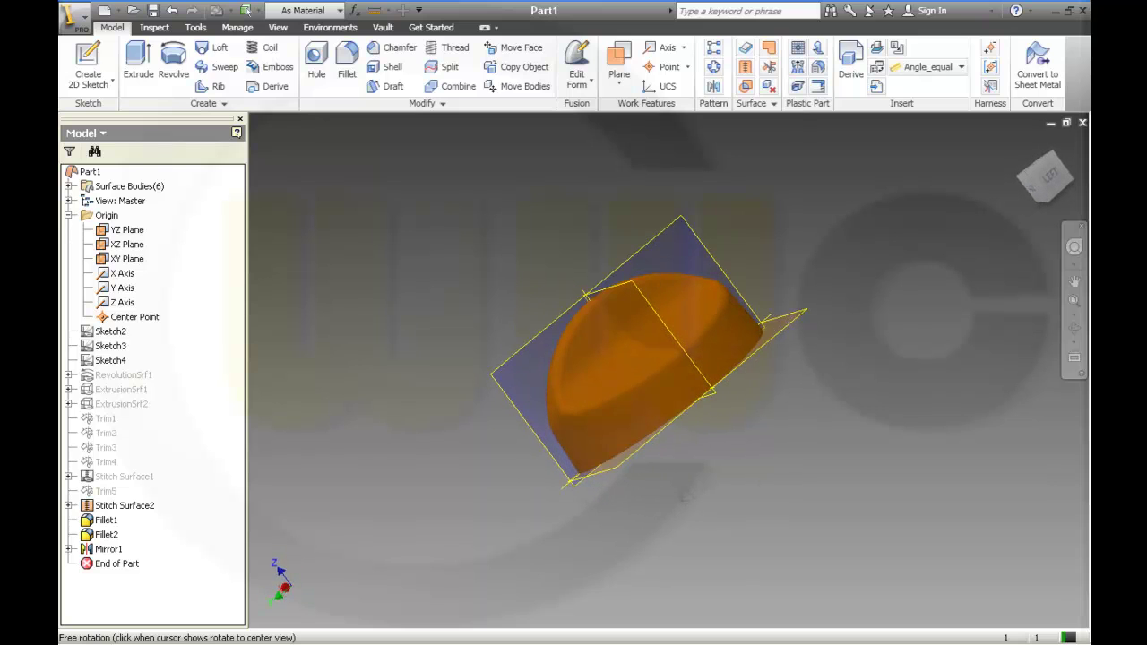
pyautogui.moveTo(618, 246); pyautogui.dragTo(610, 273, button='middle')
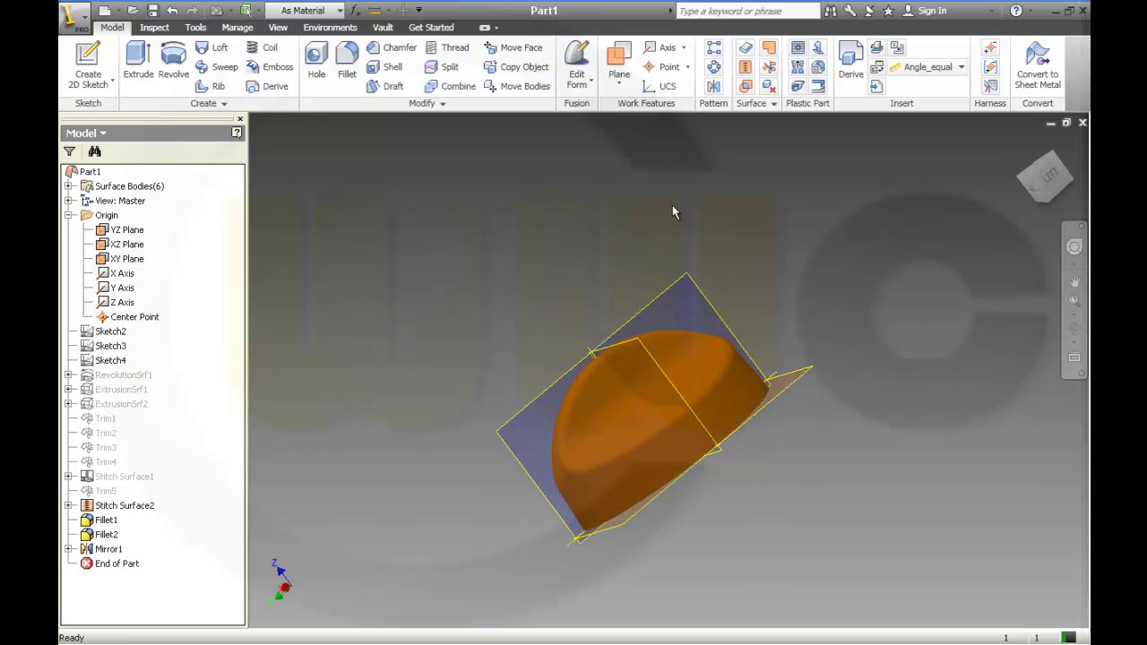
pyautogui.click(713, 87)
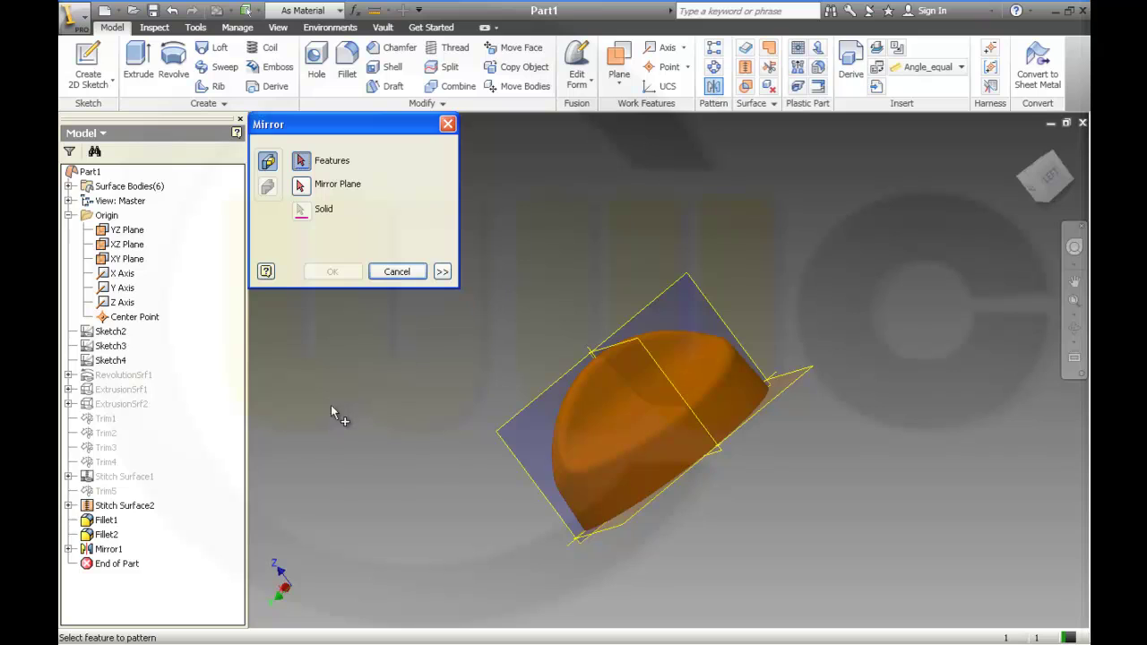
pyautogui.click(130, 505)
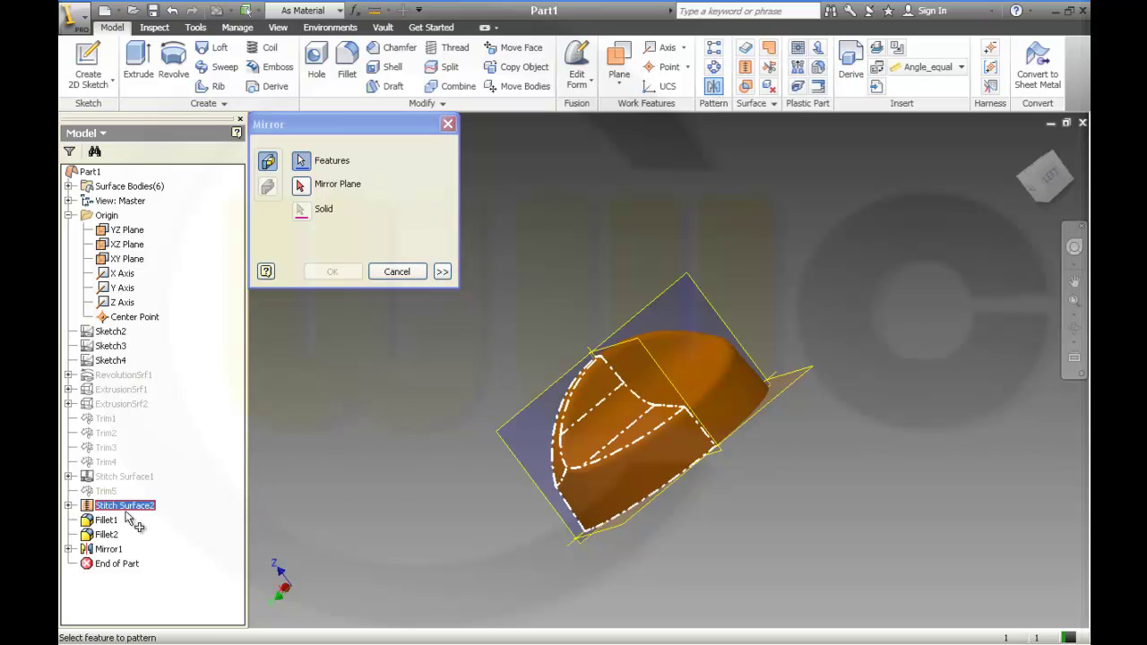
pyautogui.click(106, 519)
pyautogui.keyDown('shift'); pyautogui.click(108, 549); pyautogui.keyUp('shift')
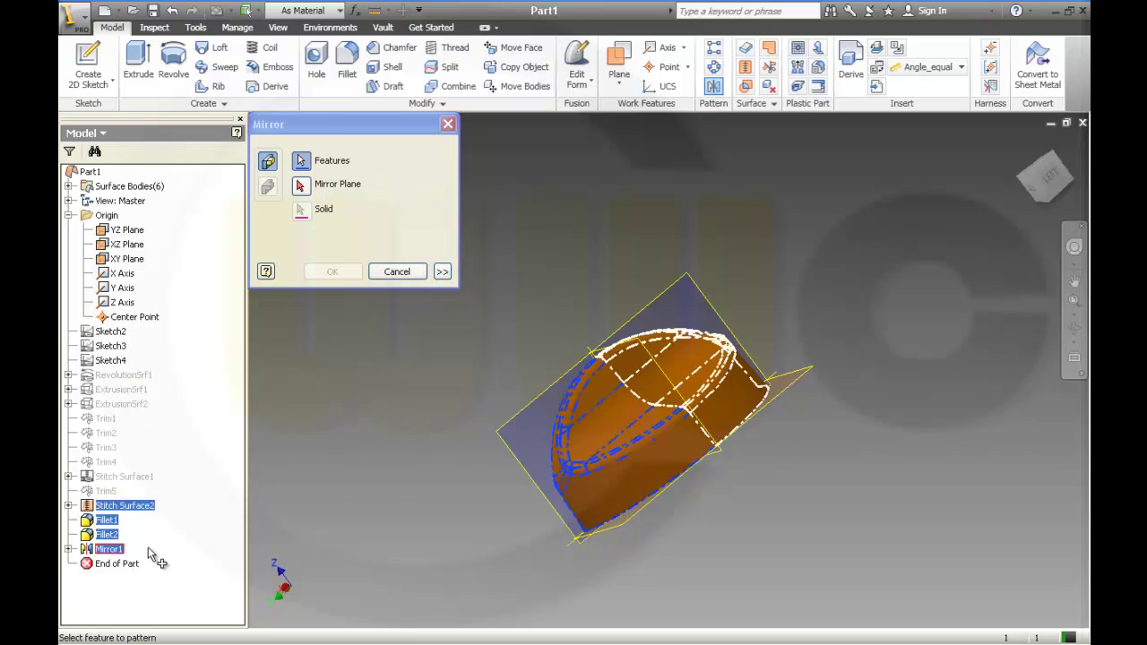
pyautogui.click(302, 188)
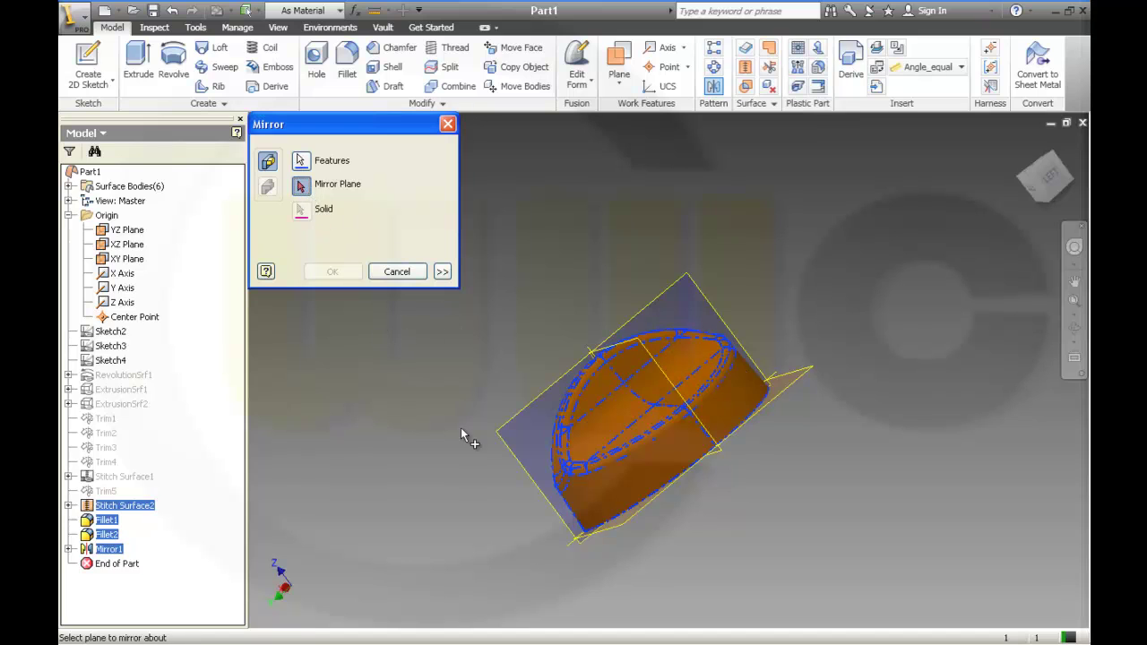
pyautogui.click(508, 440)
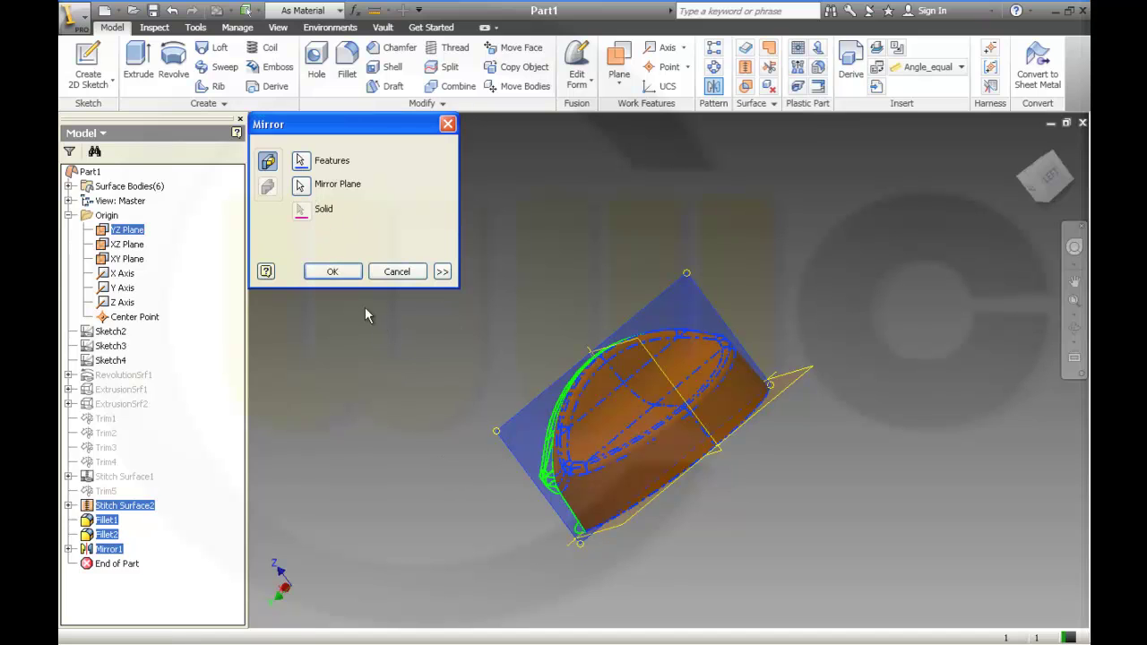
pyautogui.click(341, 273)
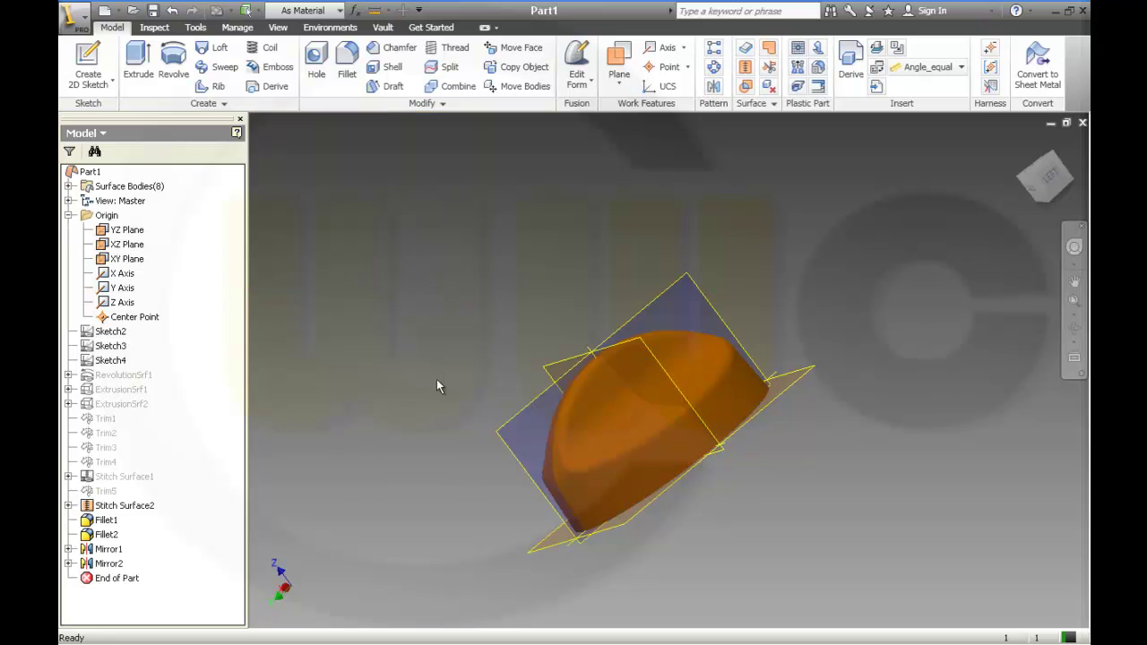
pyautogui.keyDown('shift'); pyautogui.moveTo(440, 394); pyautogui.dragTo(615, 448, button='middle'); pyautogui.keyUp('shift')
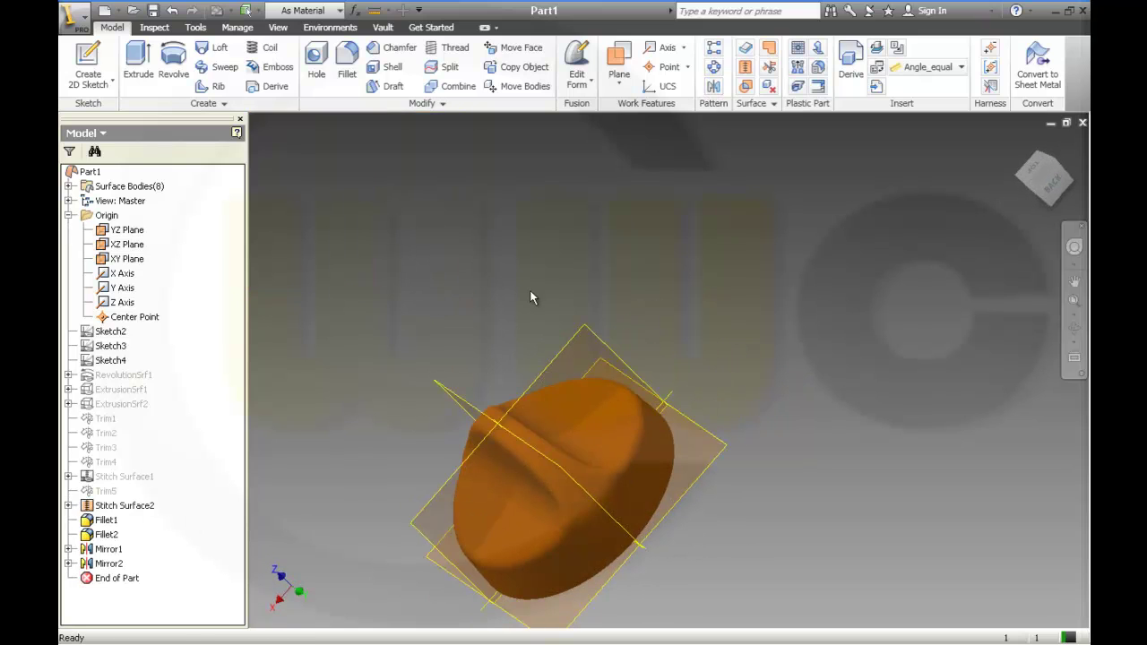
pyautogui.moveTo(531, 297); pyautogui.dragTo(630, 249, button='middle')
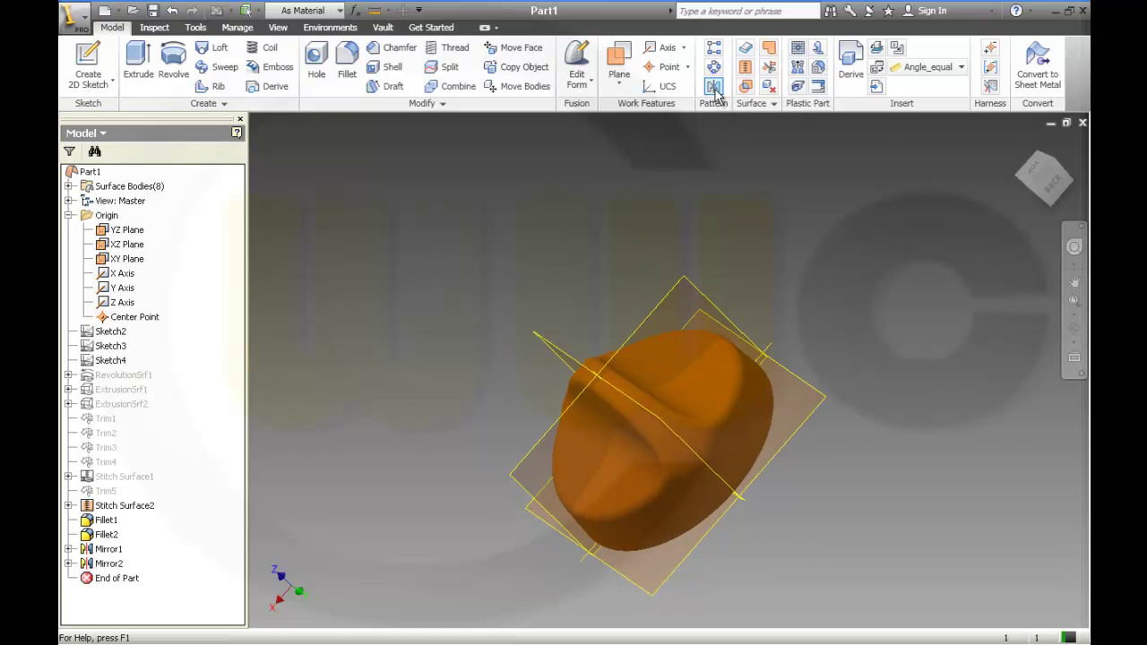
pyautogui.click(713, 88)
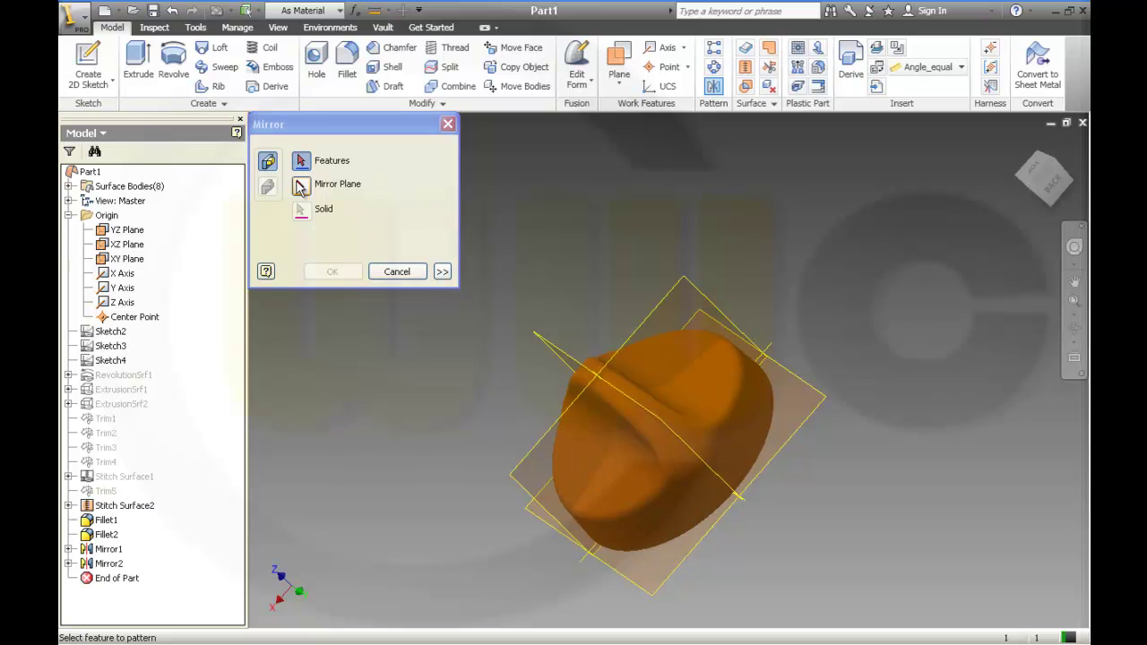
pyautogui.click(125, 507)
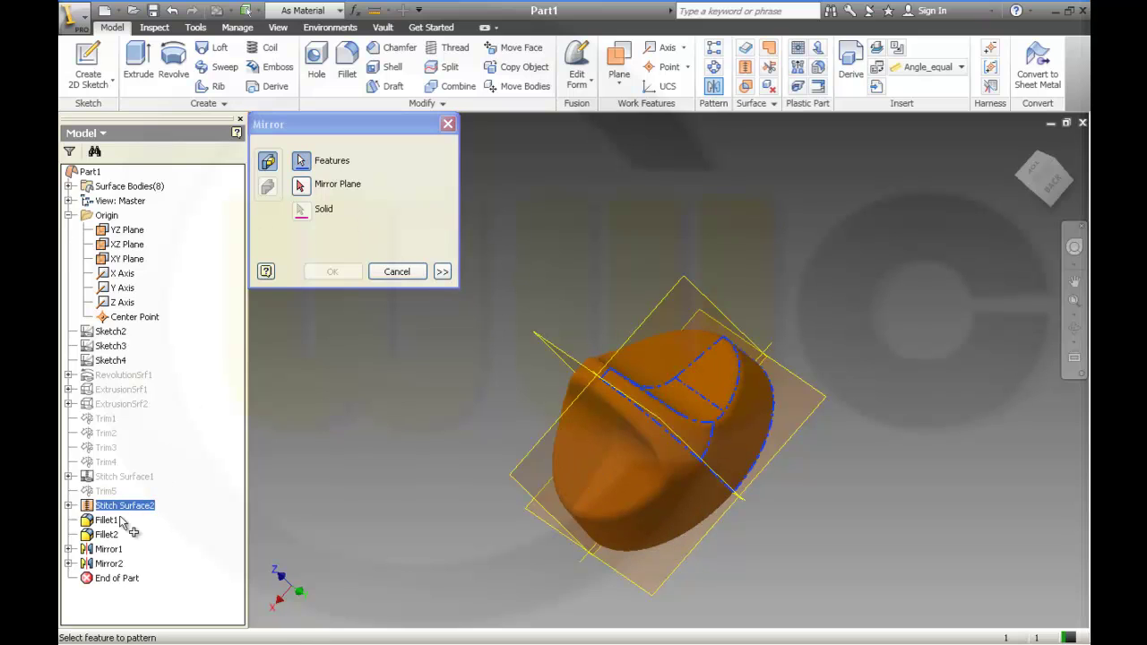
pyautogui.click(116, 521)
pyautogui.click(114, 535)
pyautogui.click(113, 549)
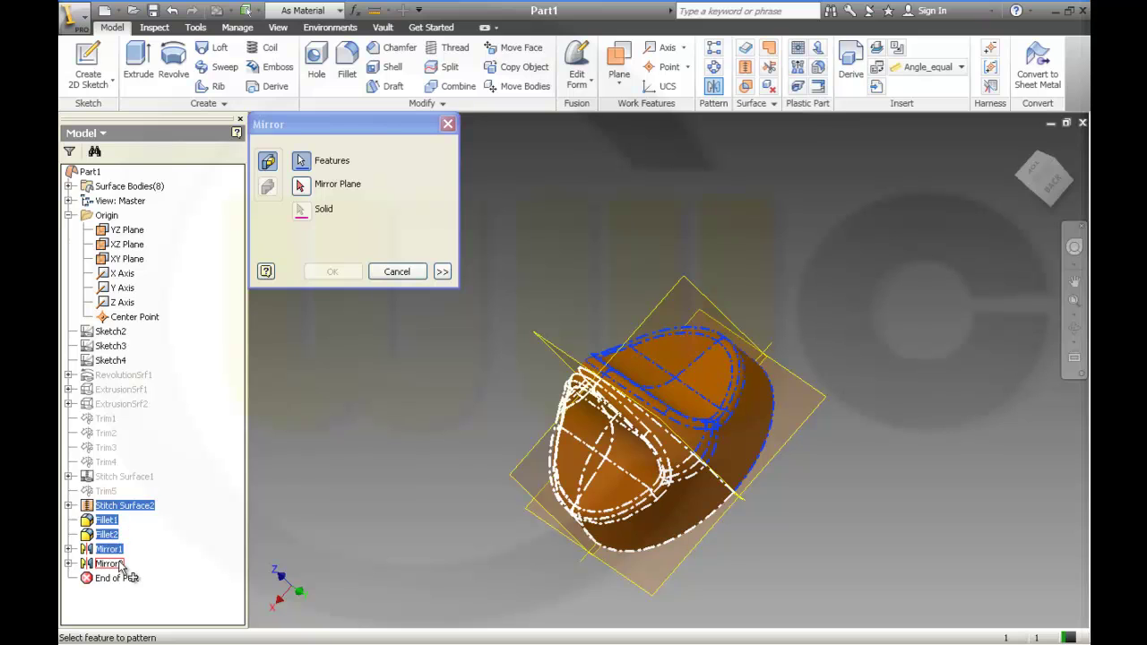
pyautogui.click(109, 564)
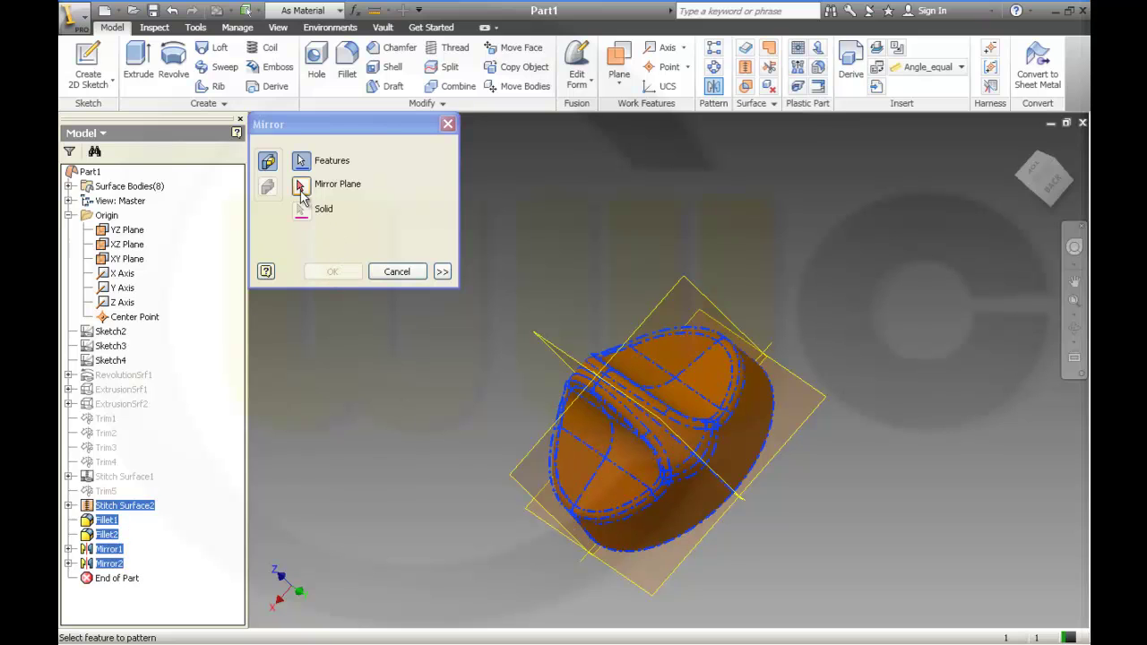
pyautogui.click(397, 272)
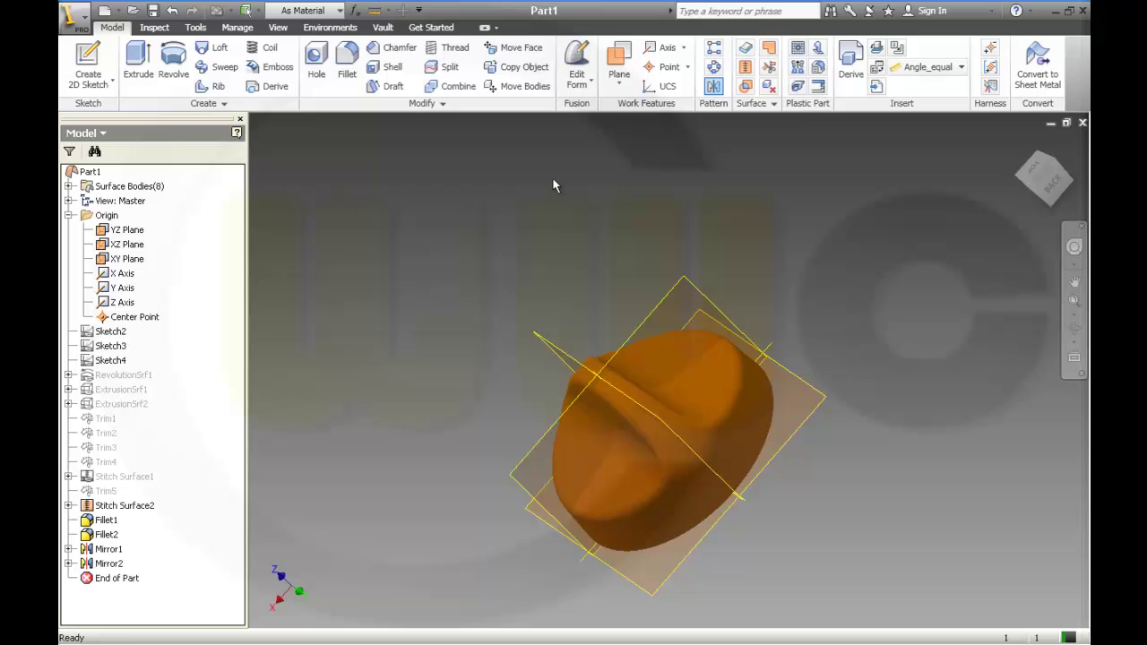
# Step: Stitch the original quarter and its mirrored surface copies into one surface, with a maximum tolerance of 0.254 mm
pyautogui.click(748, 72)
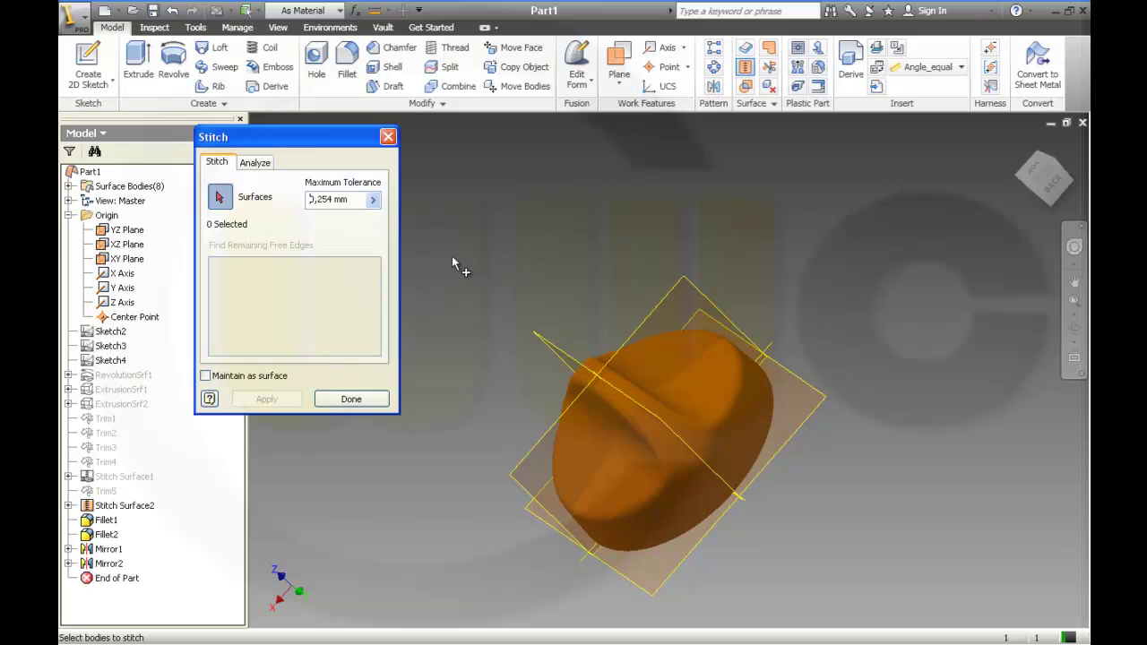
pyautogui.moveTo(452, 256); pyautogui.dragTo(889, 581)
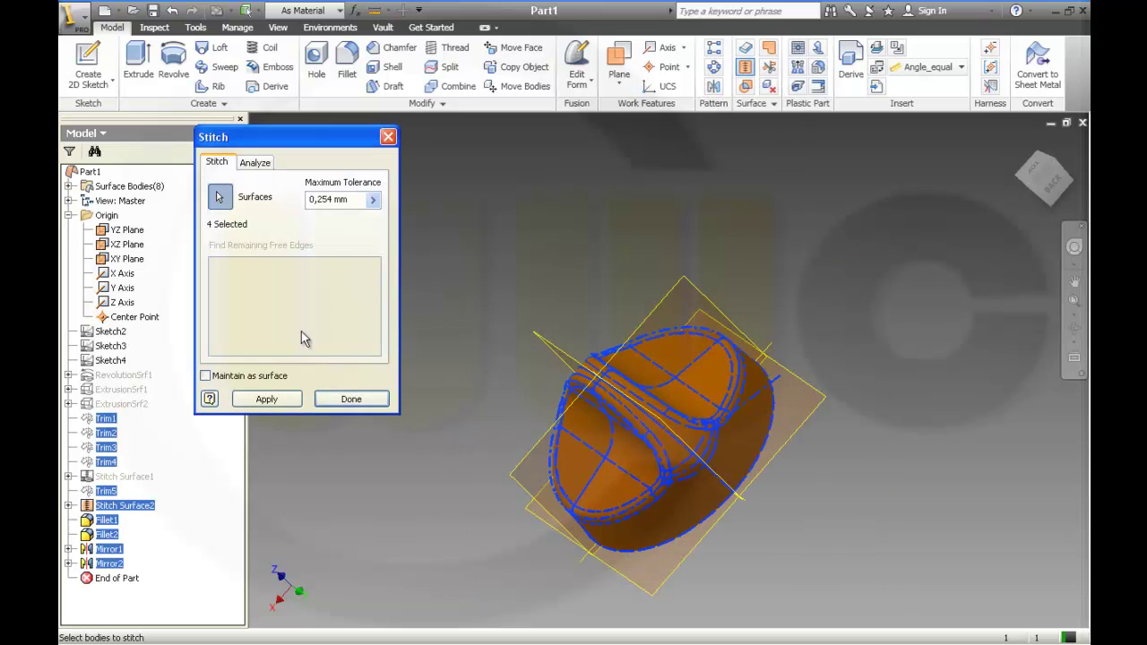
pyautogui.click(266, 399)
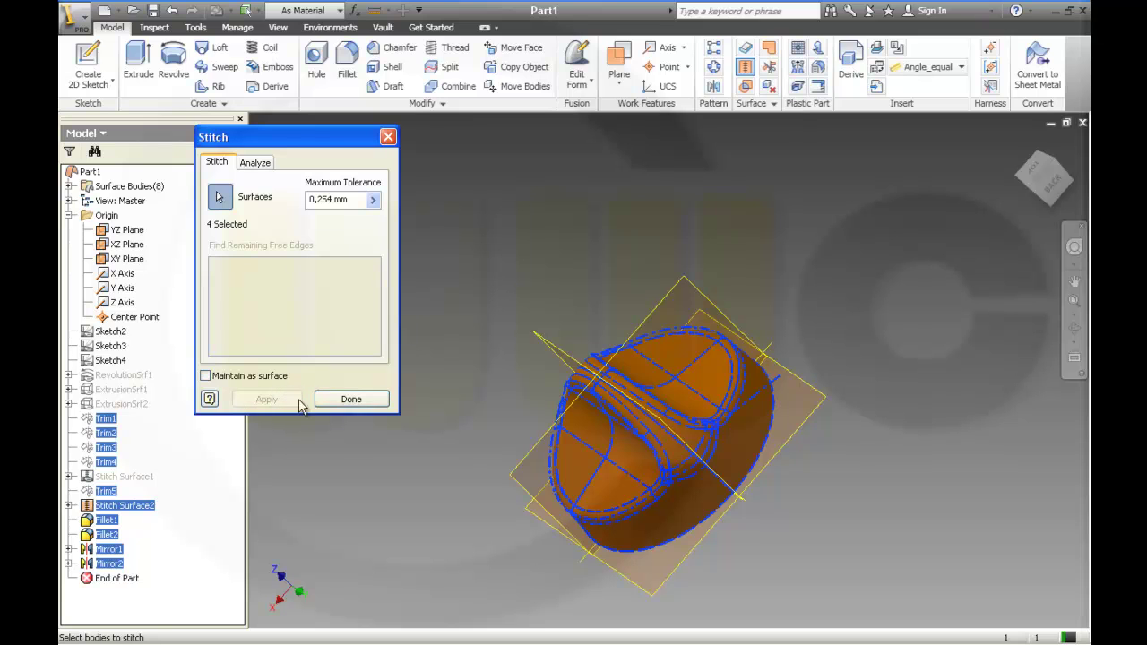
pyautogui.click(351, 399)
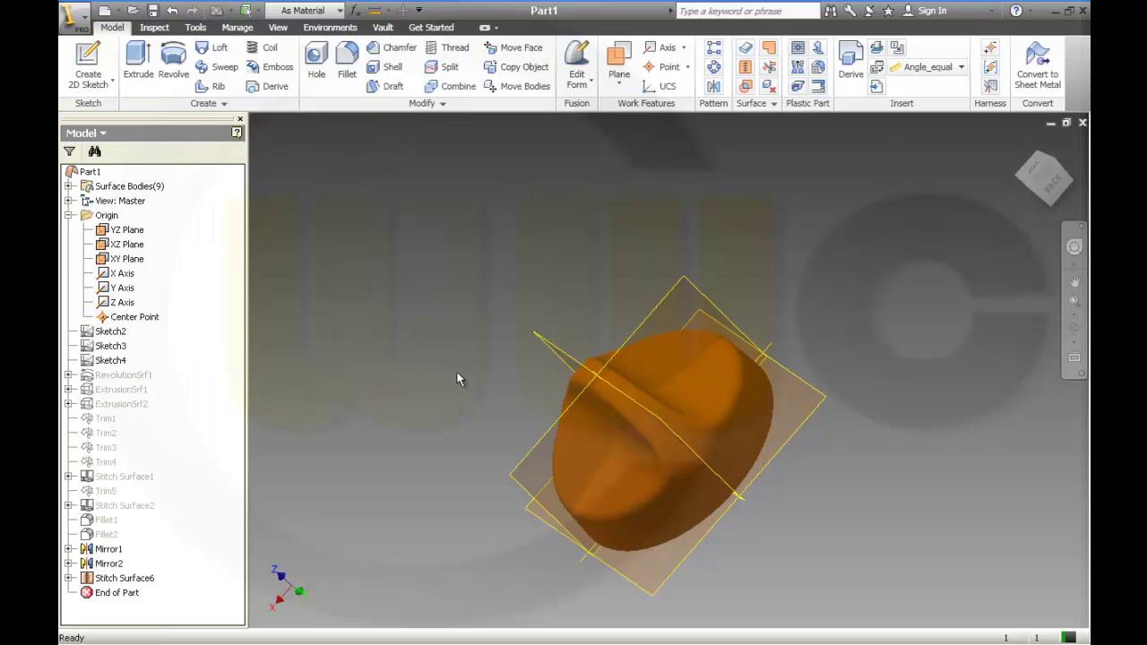
pyautogui.keyDown('shift'); pyautogui.moveTo(440, 387); pyautogui.dragTo(582, 345, button='middle'); pyautogui.keyUp('shift')
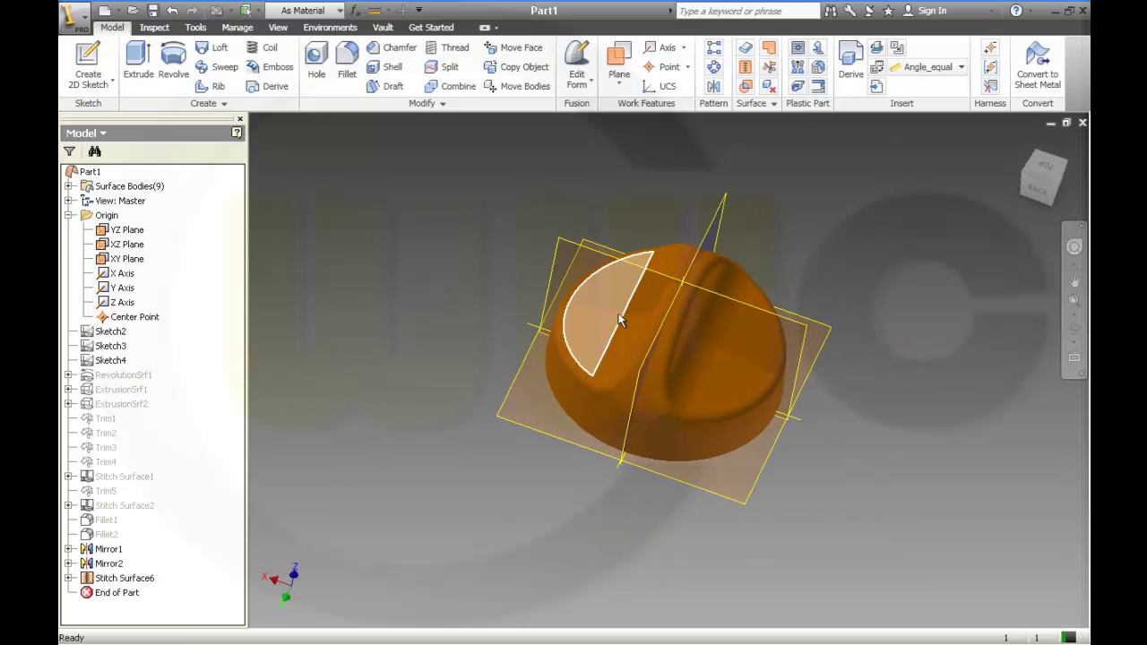
# Step: Start a Thicken/Offset with solid output in quilt mode and select the complete stitched knob surface
pyautogui.click(135, 581)
pyautogui.moveTo(321, 542)
pyautogui.keyDown('shift'); pyautogui.mouseDown(button='middle')
pyautogui.moveTo(300, 504)
pyautogui.moveTo(470, 530)
pyautogui.moveTo(339, 533)
pyautogui.mouseUp(button='middle'); pyautogui.keyUp('shift')
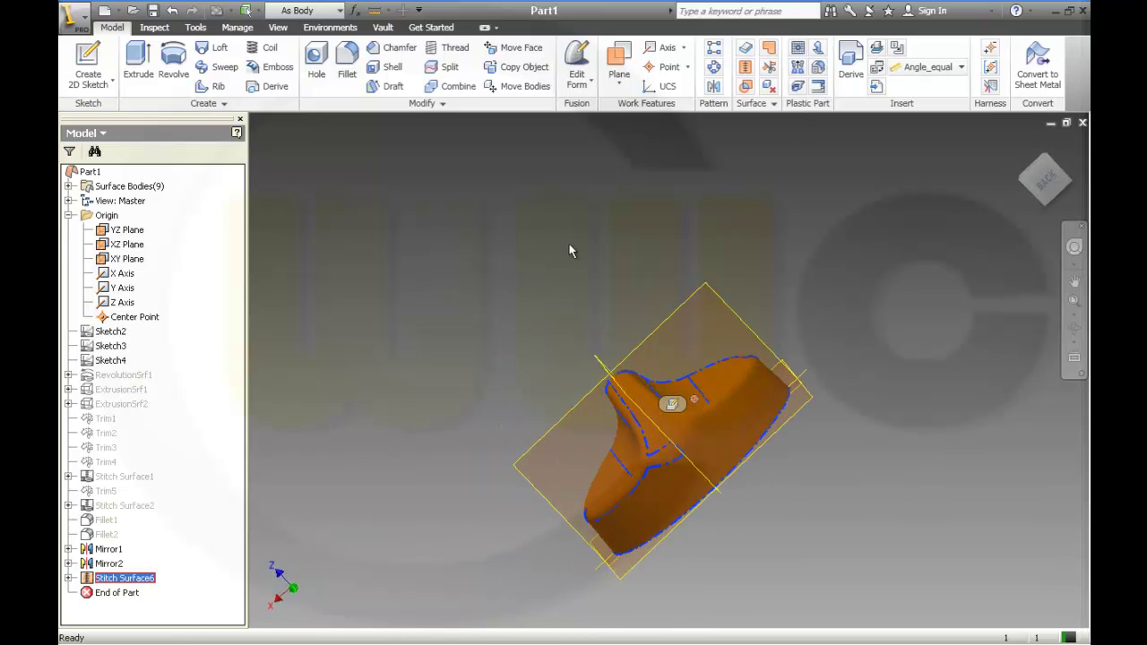
pyautogui.press('F6')
pyautogui.click(744, 50)
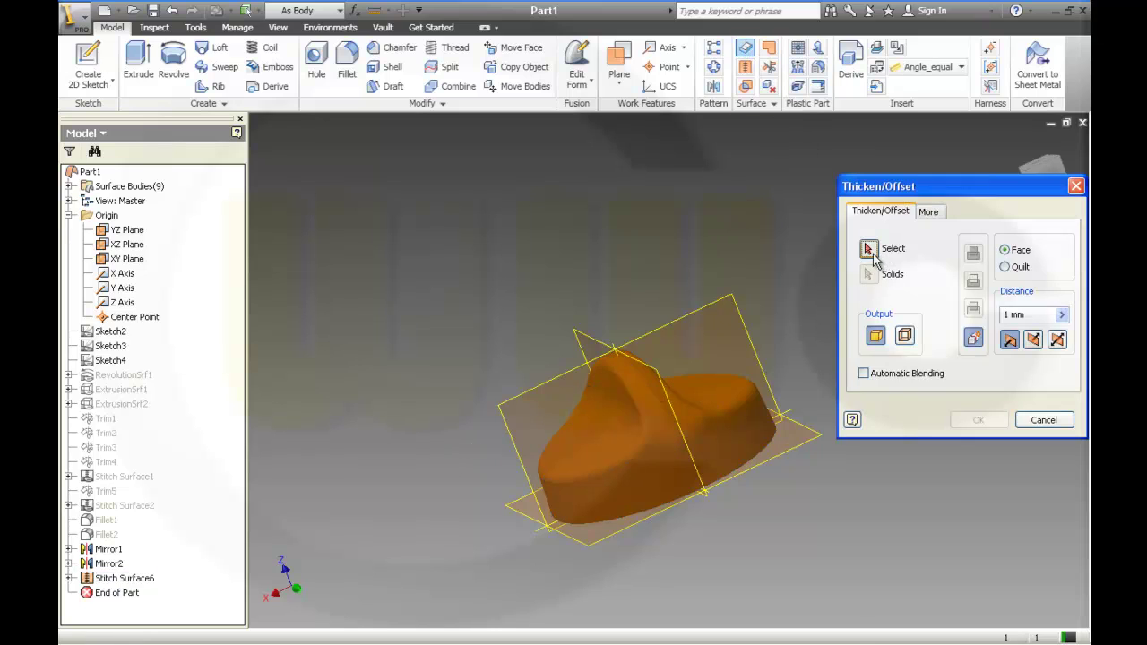
pyautogui.click(1009, 269)
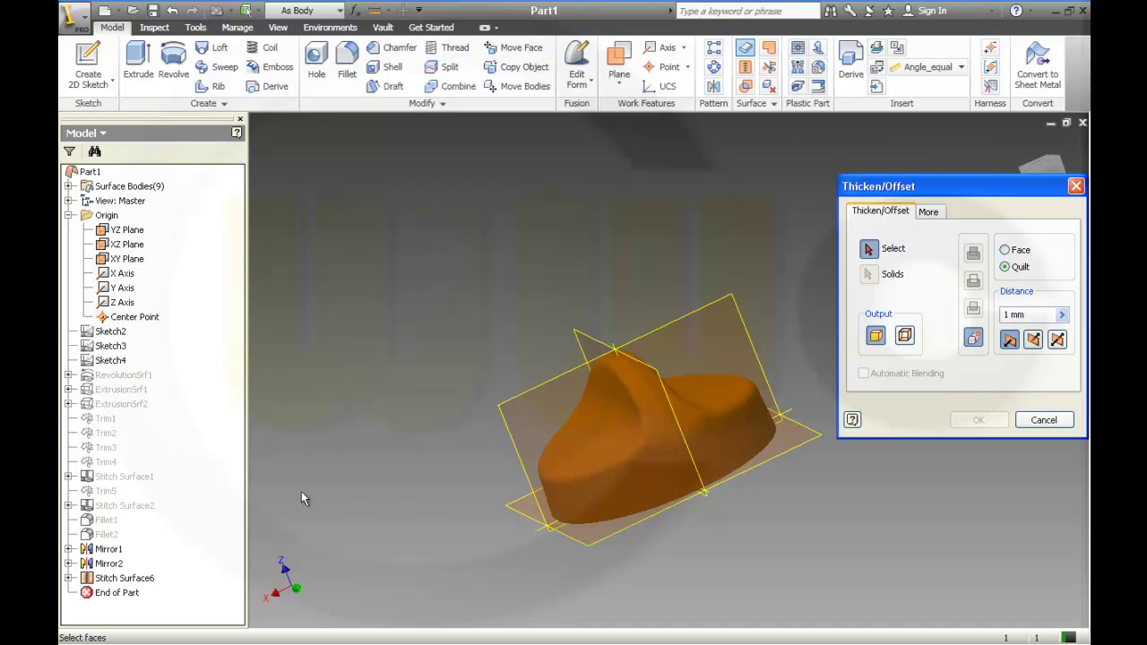
pyautogui.click(660, 453)
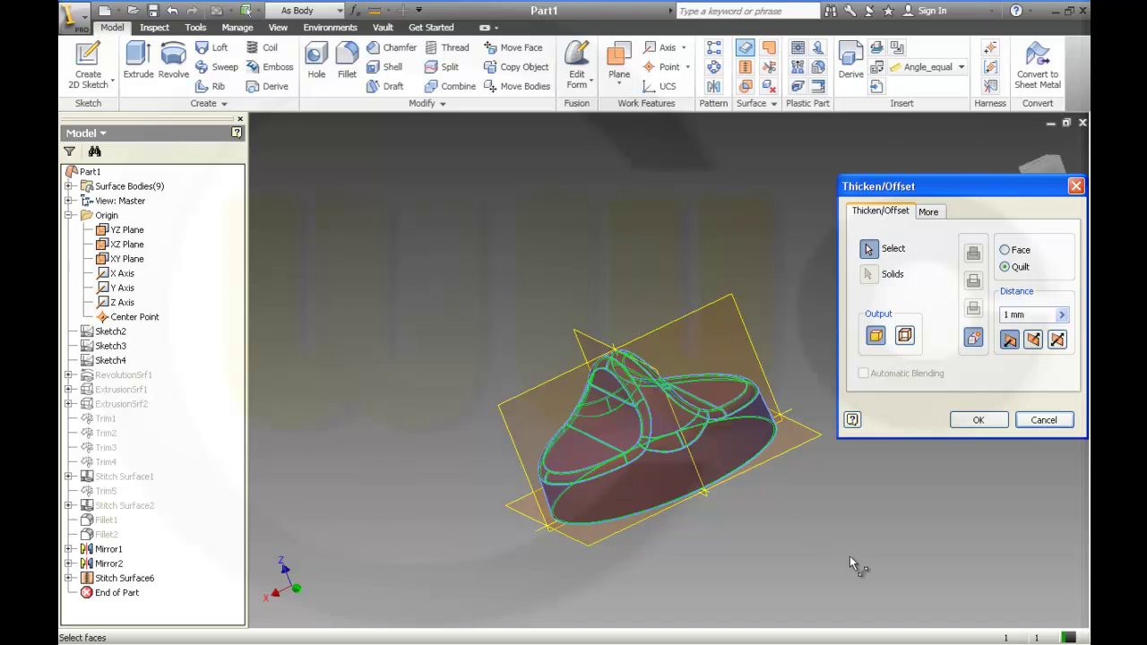
pyautogui.keyDown('shift'); pyautogui.moveTo(832, 563); pyautogui.dragTo(751, 381, button='middle'); pyautogui.keyUp('shift')
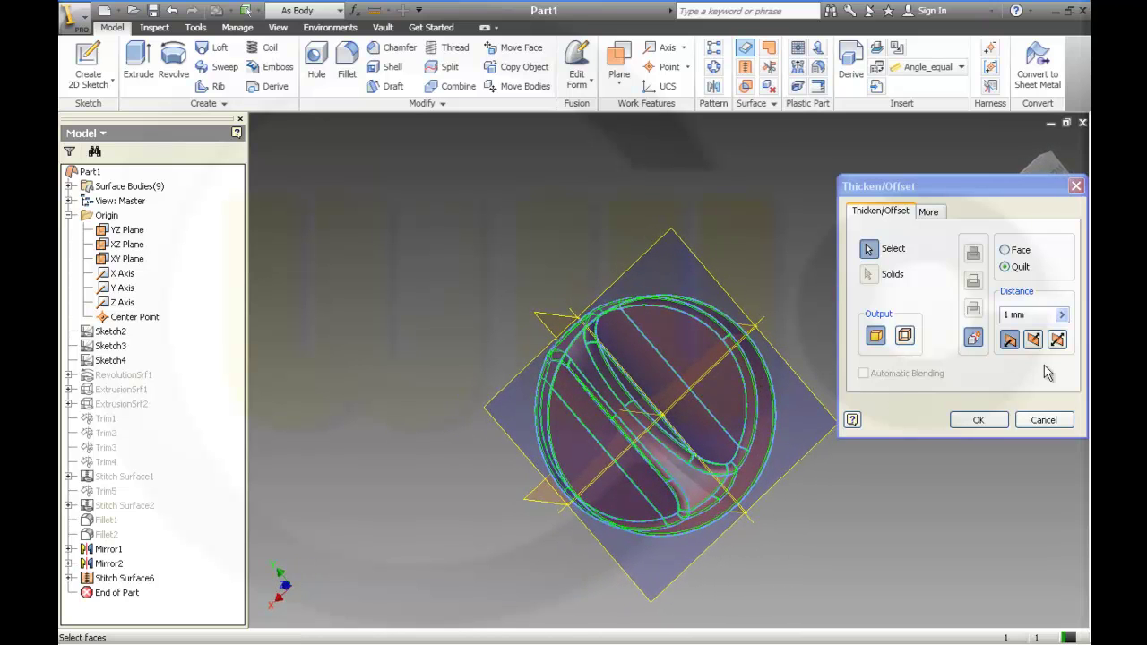
# Step: Try a 3 mm thickness on the knob quilt and compare the outward and inward thickening directions
pyautogui.click(1037, 316)
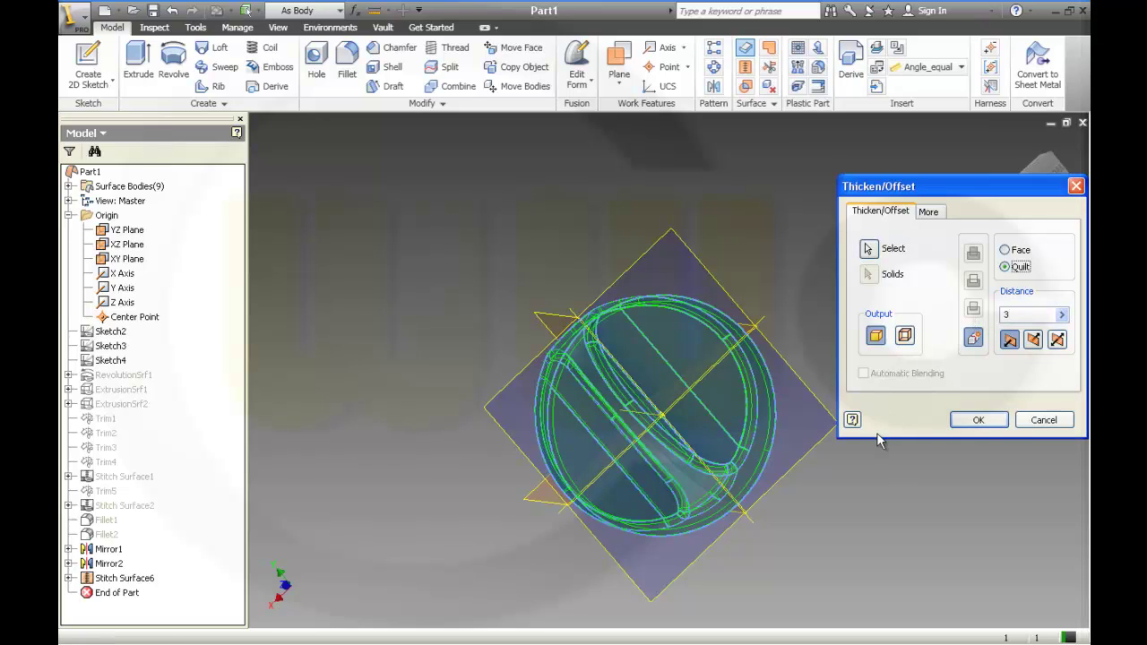
pyautogui.moveTo(806, 475)
pyautogui.mouseDown(button='middle')
pyautogui.moveTo(764, 472)
pyautogui.moveTo(789, 479)
pyautogui.mouseUp(button='middle')
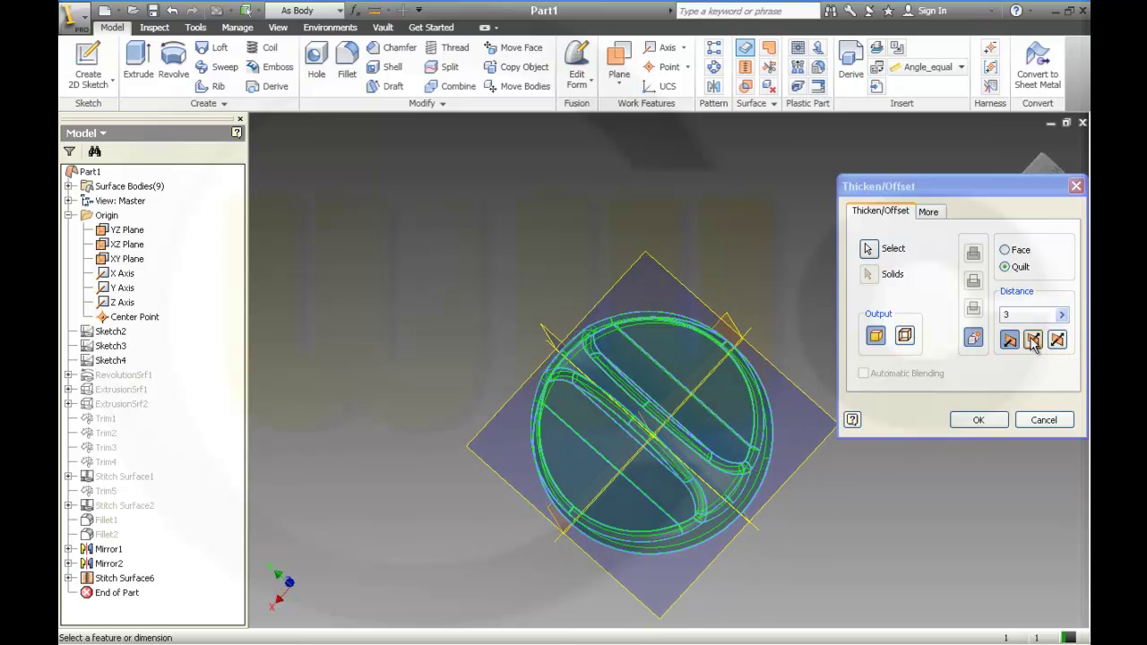
pyautogui.click(1034, 341)
pyautogui.click(1012, 341)
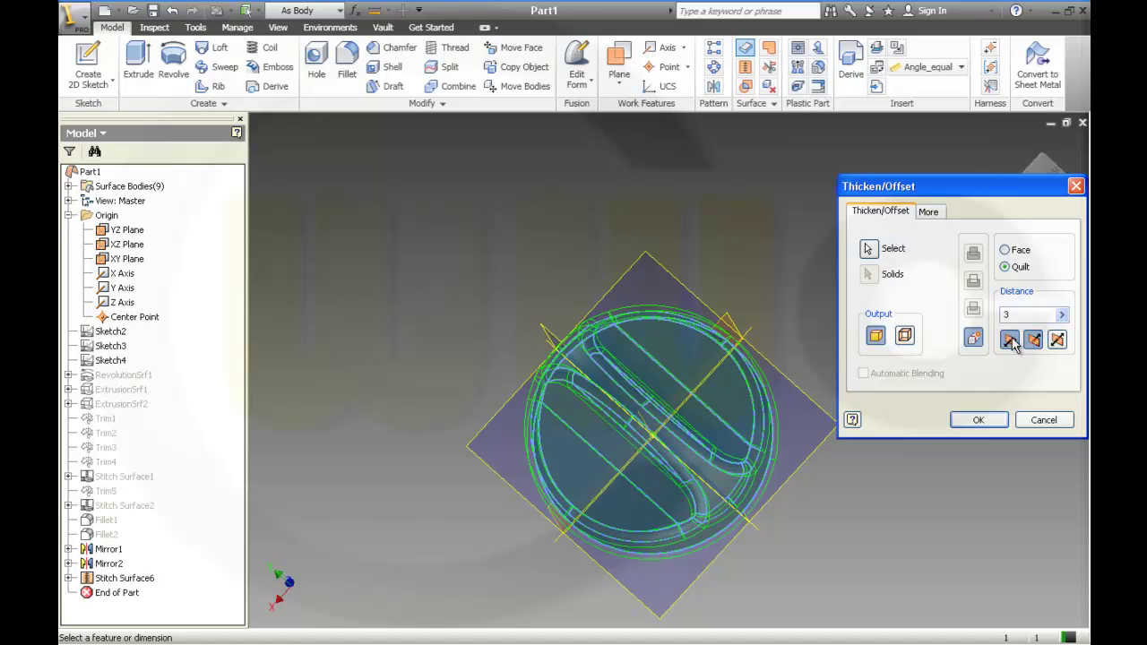
# Step: Set the thickness to 1 mm and create the inward-thickened solid from the knob quilt
pyautogui.write('1')
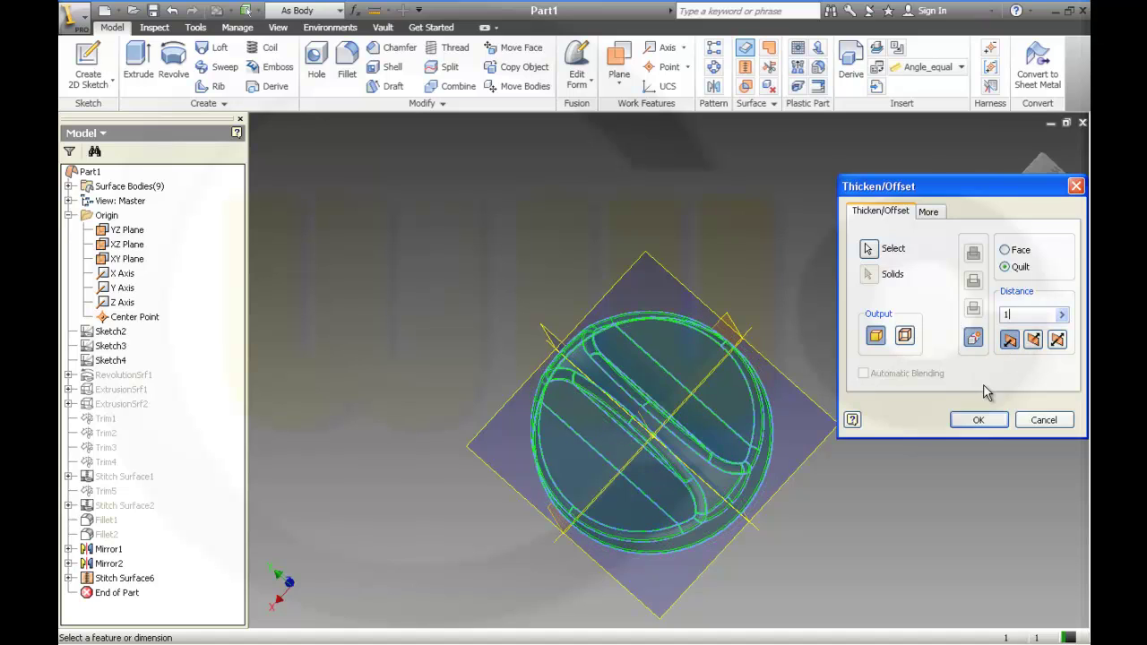
pyautogui.click(980, 421)
pyautogui.click(982, 423)
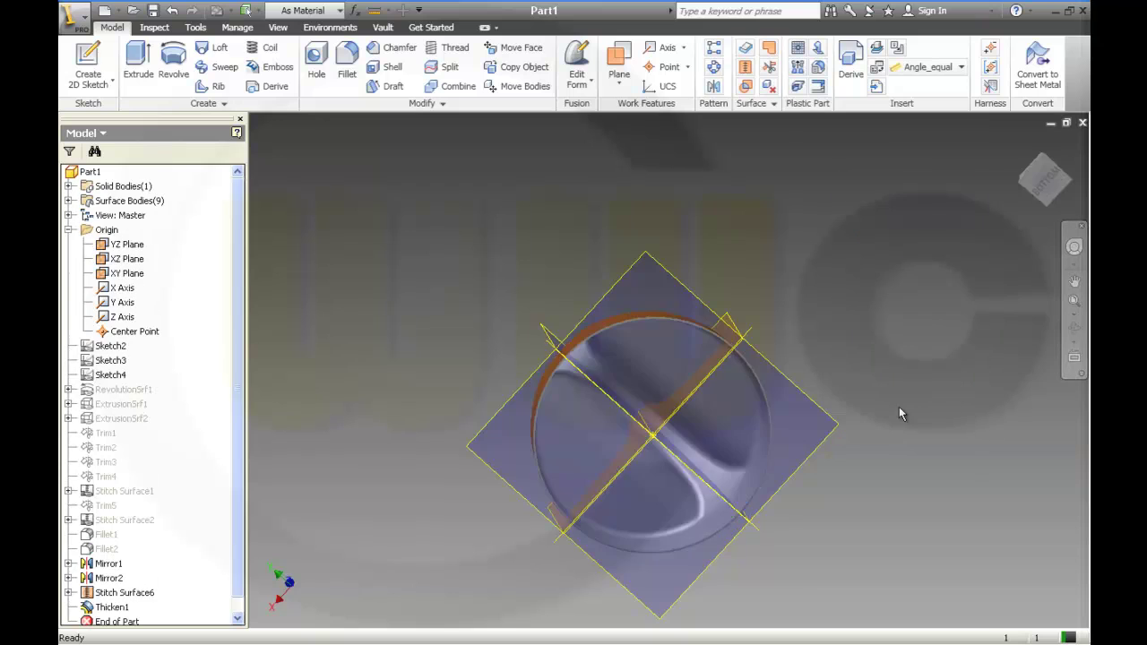
# Step: Hide the final stitched surface that overlaps the thickened solid
pyautogui.keyDown('shift'); pyautogui.moveTo(899, 412); pyautogui.dragTo(769, 446, button='middle'); pyautogui.keyUp('shift')
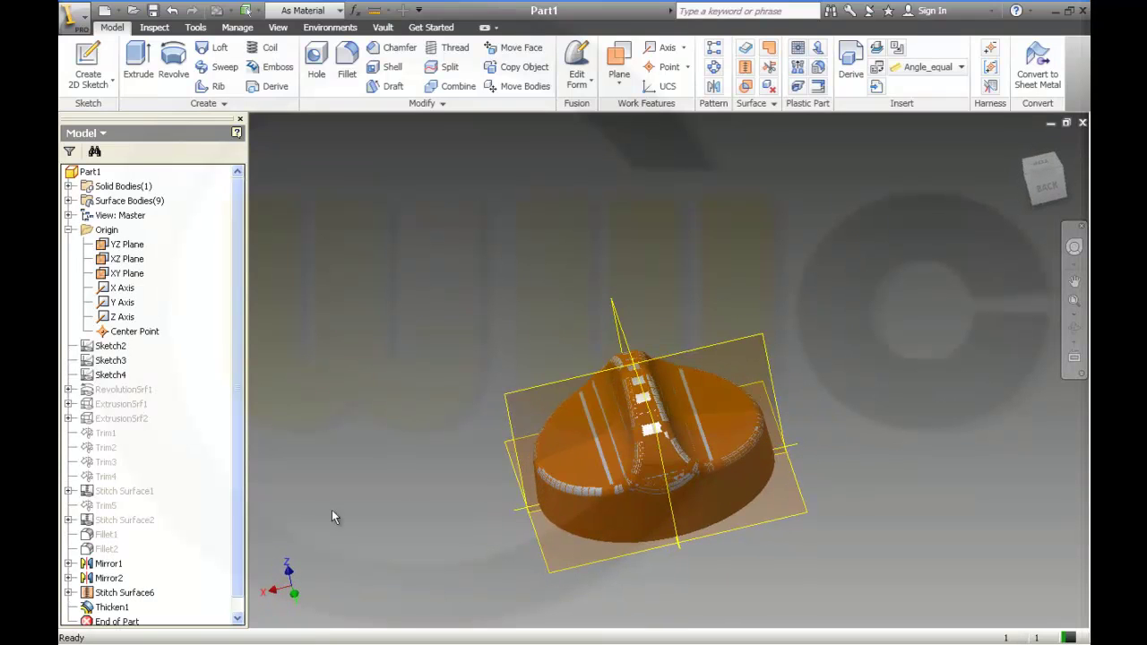
pyautogui.scroll(-1, 237, 598)
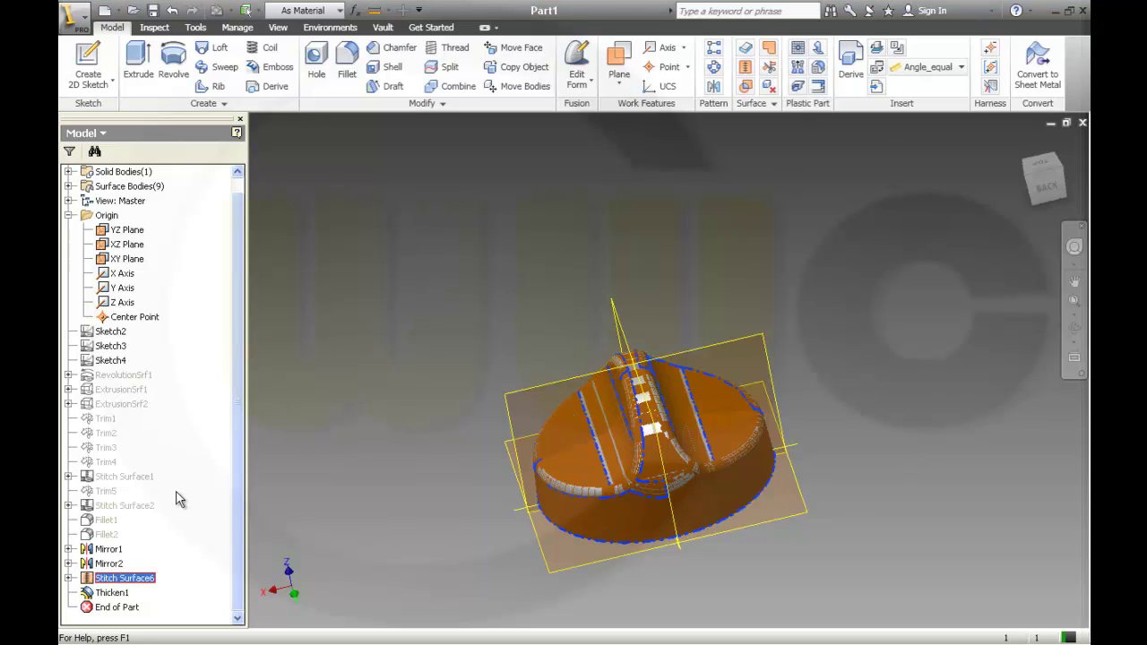
pyautogui.keyDown('shift'); pyautogui.moveTo(419, 462); pyautogui.dragTo(393, 512, button='middle'); pyautogui.keyUp('shift')
# Step: Hide all origin work features: the three planes, the three axes and the center point
pyautogui.click(127, 231)
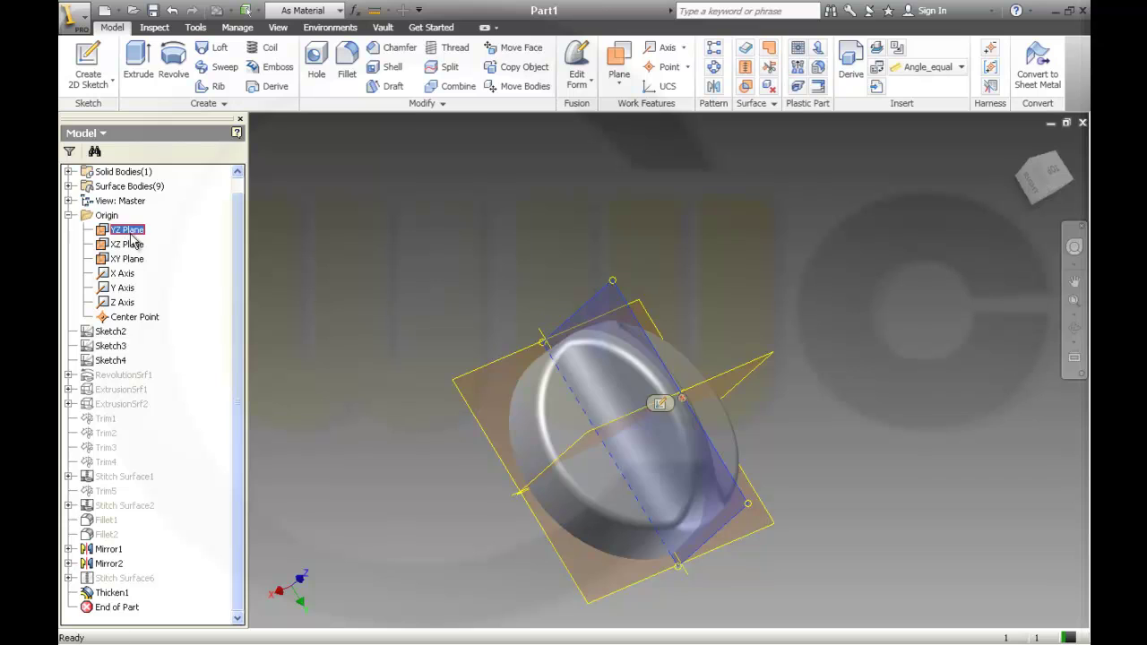
pyautogui.keyDown('shift'); pyautogui.click(146, 319); pyautogui.keyUp('shift')
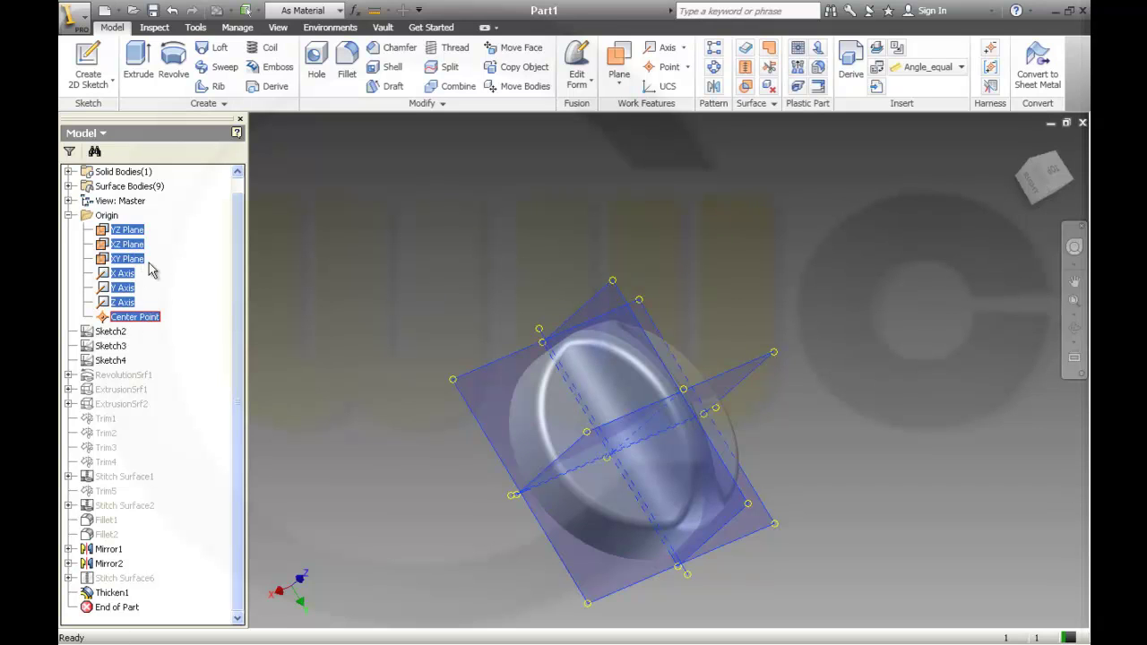
pyautogui.click(173, 325)
# Step: Inspect the finished knob from above and up close around the grip and filleted edges
pyautogui.keyDown('shift'); pyautogui.moveTo(571, 461); pyautogui.dragTo(542, 372, button='middle'); pyautogui.keyUp('shift')
pyautogui.moveTo(882, 284); pyautogui.dragTo(818, 302, button='middle')
pyautogui.moveTo(832, 356); pyautogui.dragTo(833, 344, button='middle')
pyautogui.scroll(-2, 833, 344)
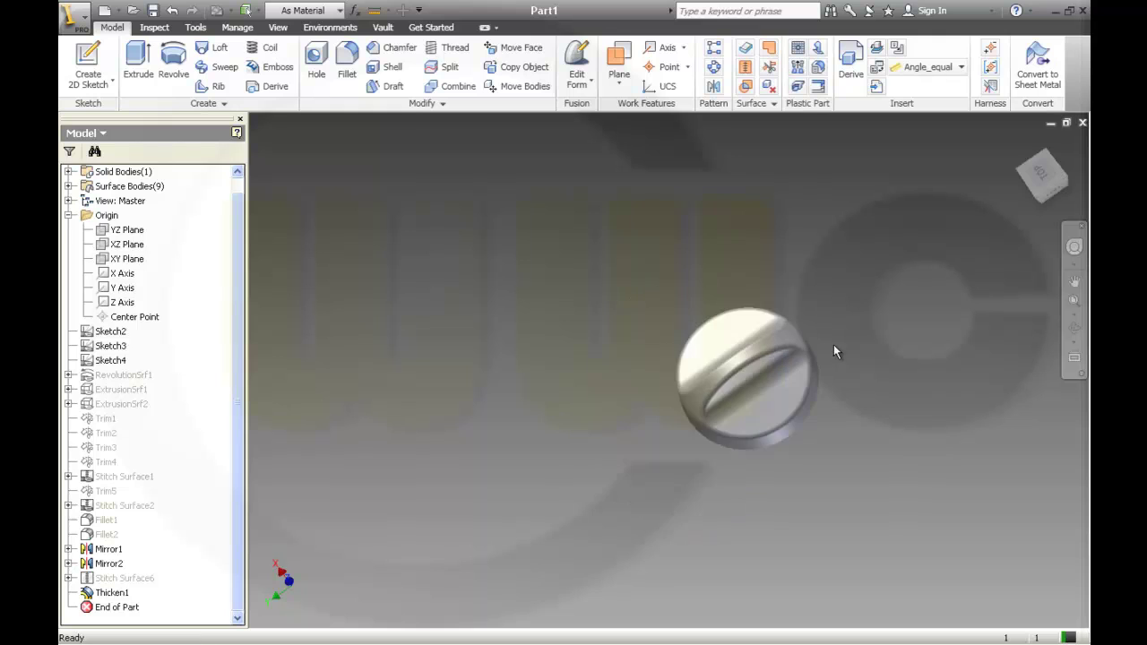
pyautogui.scroll(5, 829, 350)
pyautogui.moveTo(777, 379); pyautogui.dragTo(933, 291, button='middle')
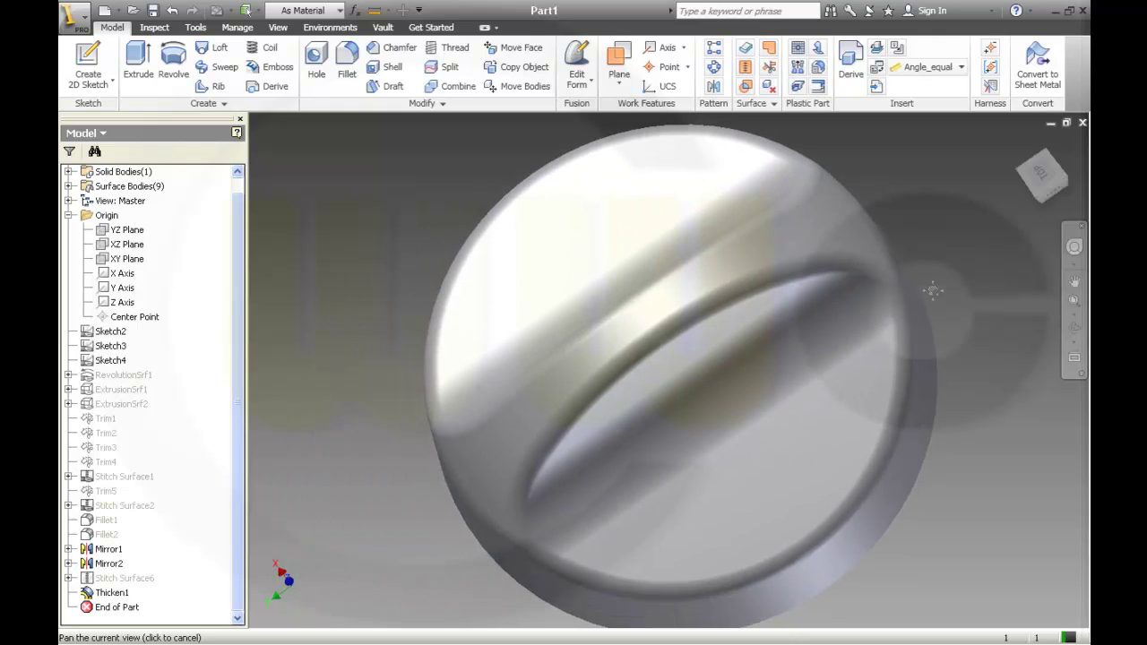